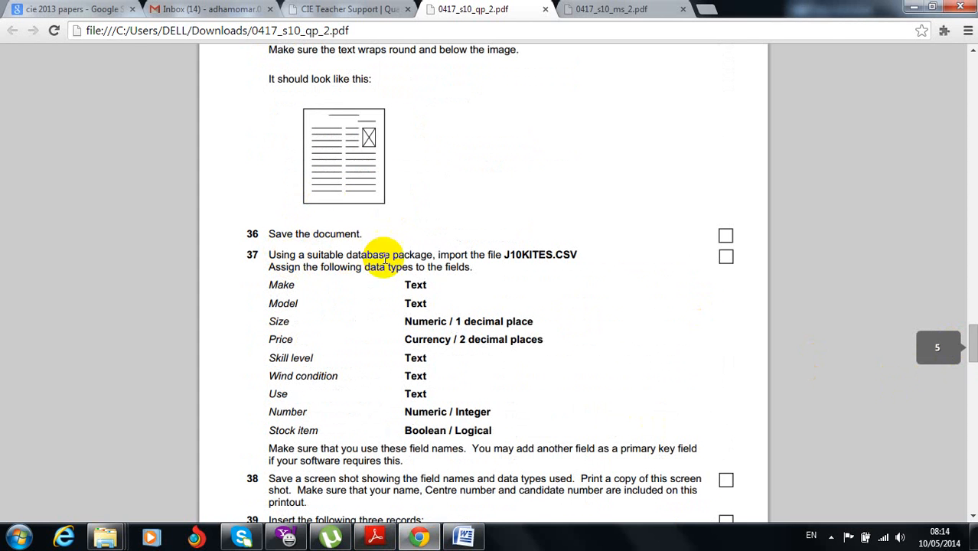
# Step: Find the J10KITES.CSV file name in question 37 and start Microsoft Office Access 2007
pyautogui.moveTo(504, 256); pyautogui.dragTo(524, 263)
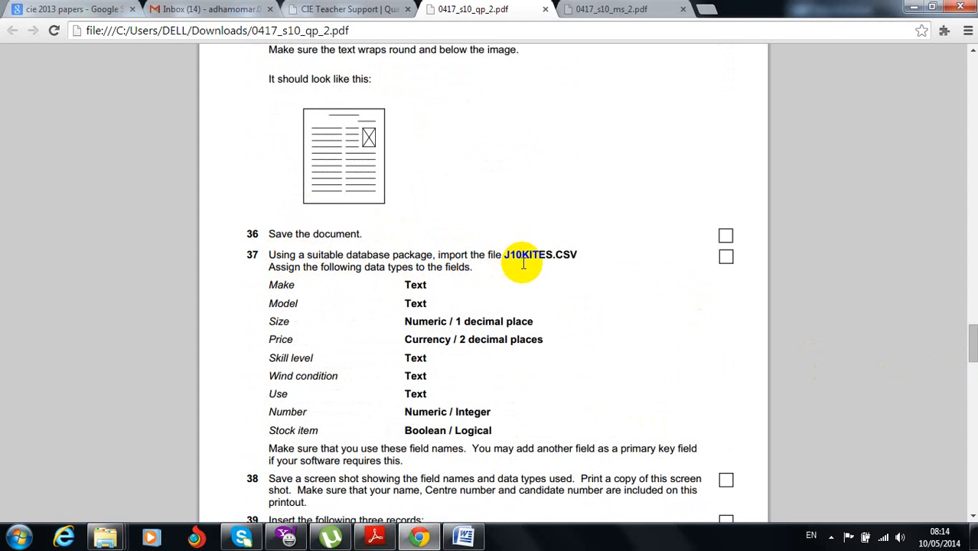
pyautogui.click(23, 532)
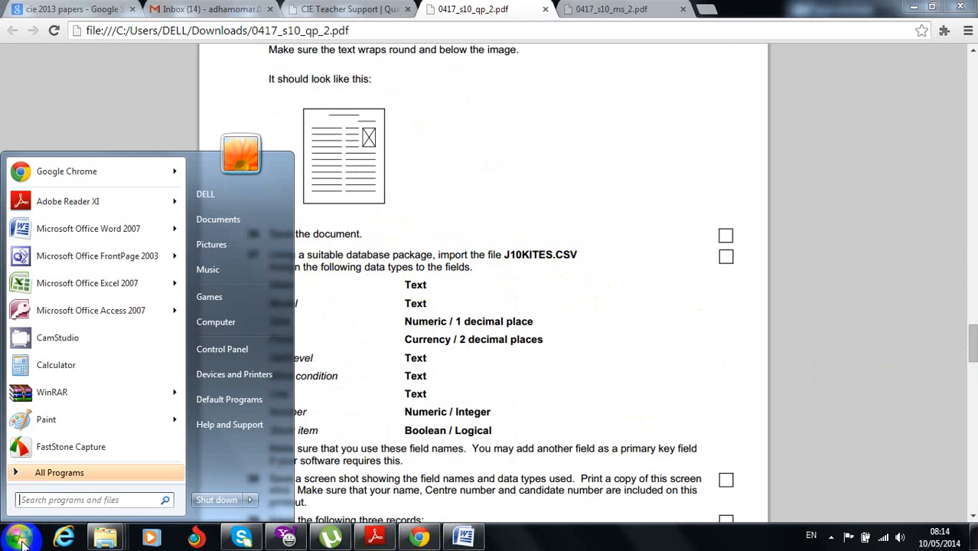
pyautogui.click(86, 313)
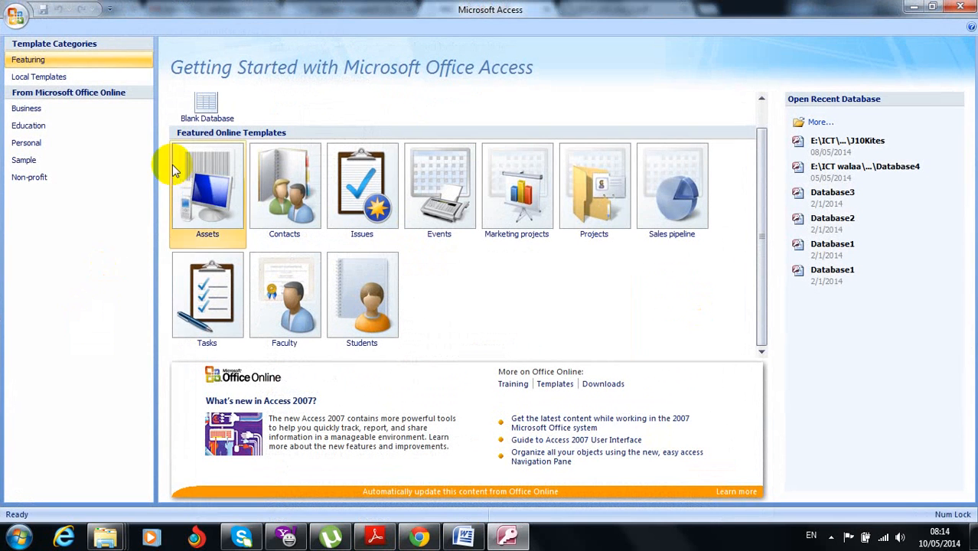
# Step: Create a blank database named J10Kites on the Desktop and close its empty default table
pyautogui.click(211, 108)
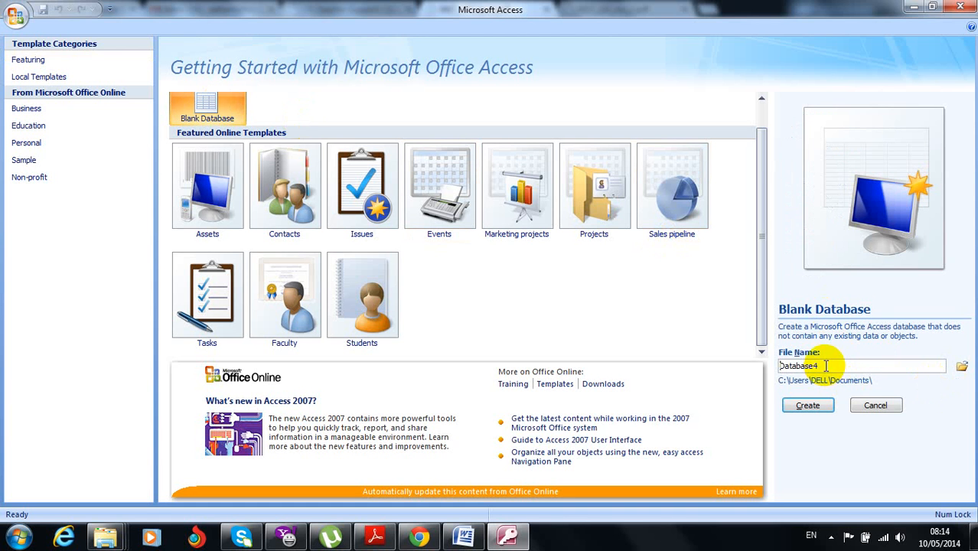
pyautogui.moveTo(829, 365); pyautogui.dragTo(736, 360)
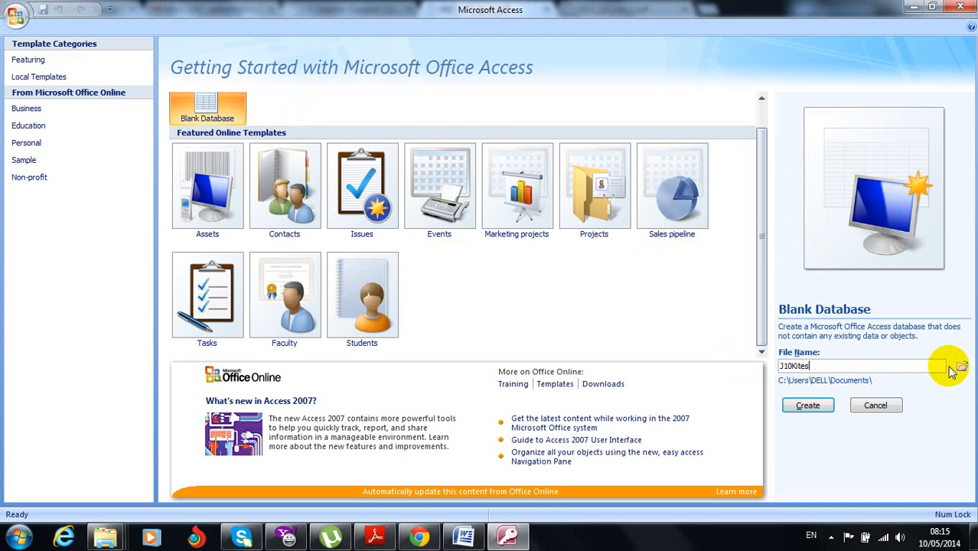
pyautogui.click(962, 368)
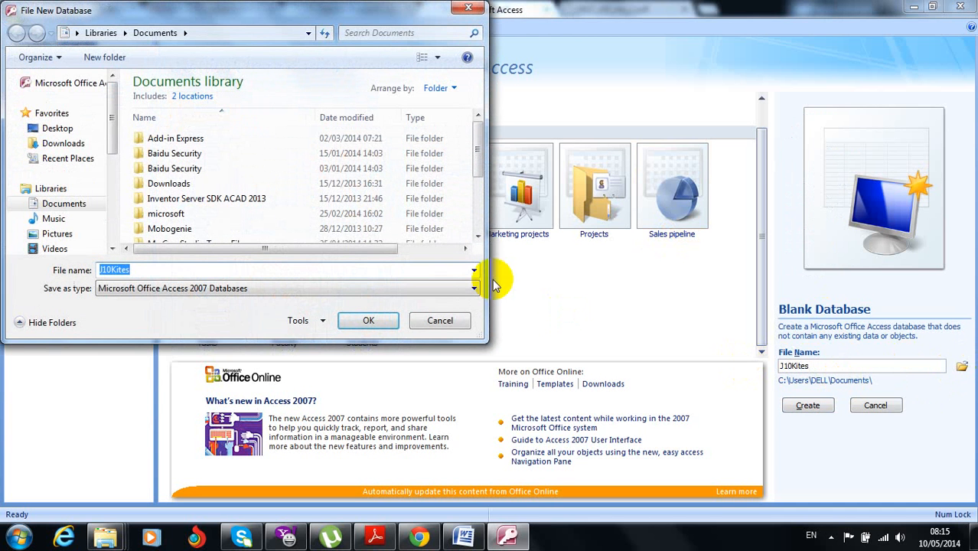
pyautogui.click(57, 130)
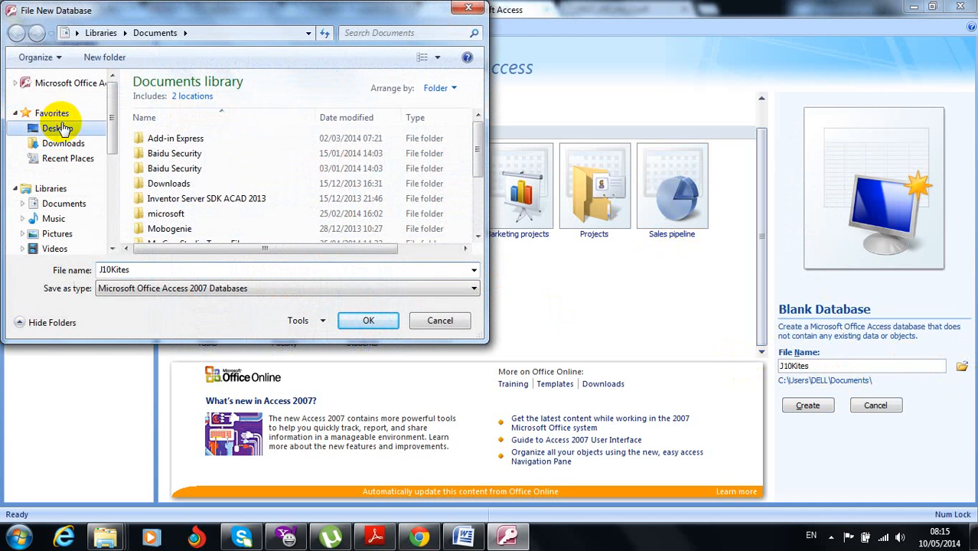
pyautogui.click(369, 320)
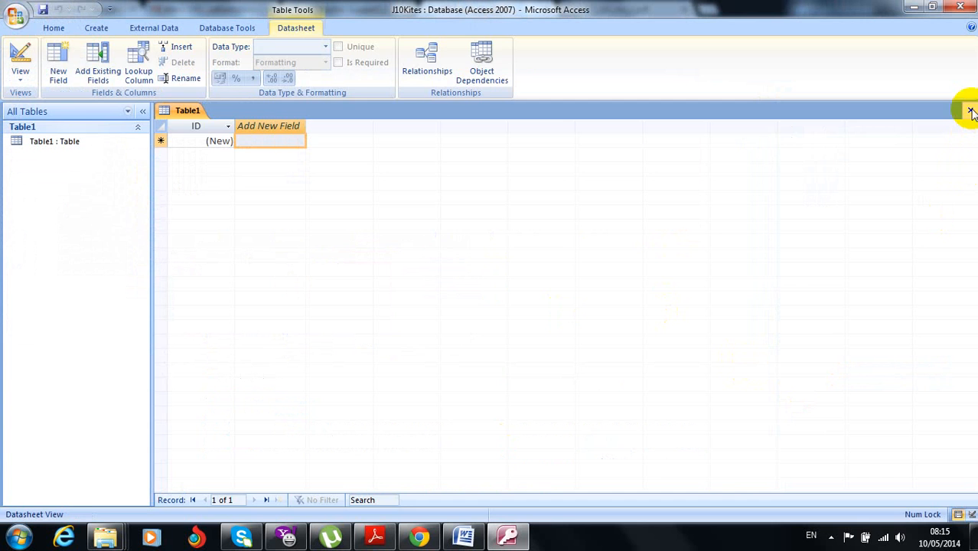
pyautogui.click(971, 113)
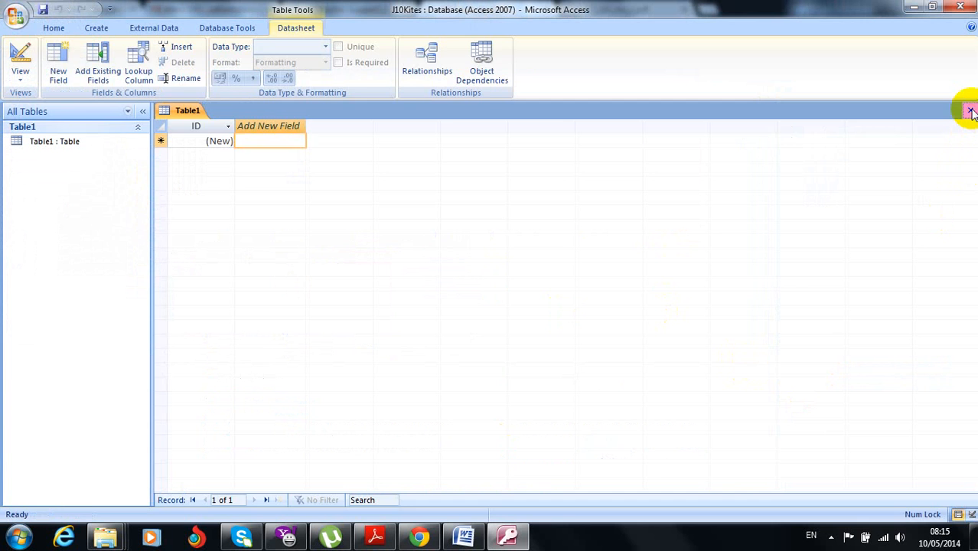
# Step: Start a text file import into a new table, using J10kites.csv from E:\ICT\0417 Paper 02 June 10 as the source
pyautogui.click(156, 31)
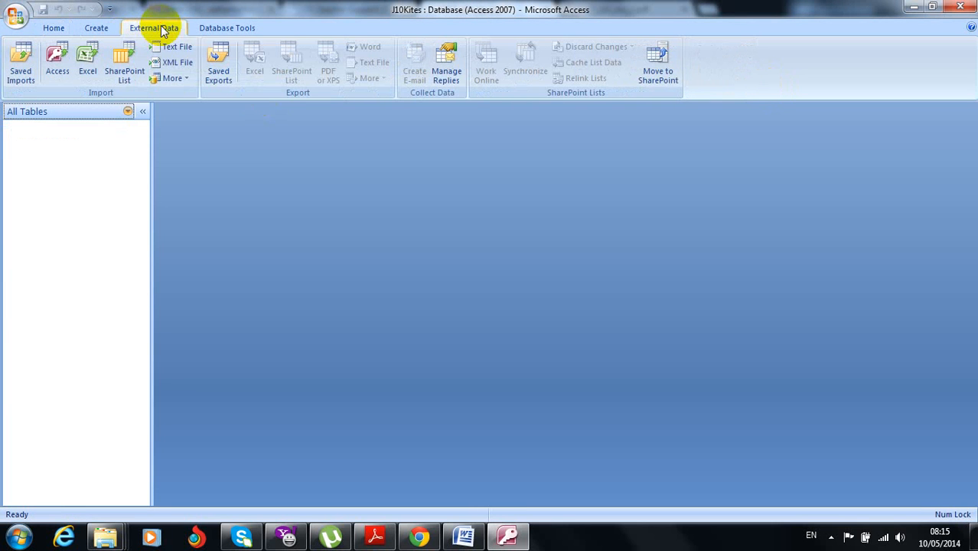
pyautogui.click(177, 48)
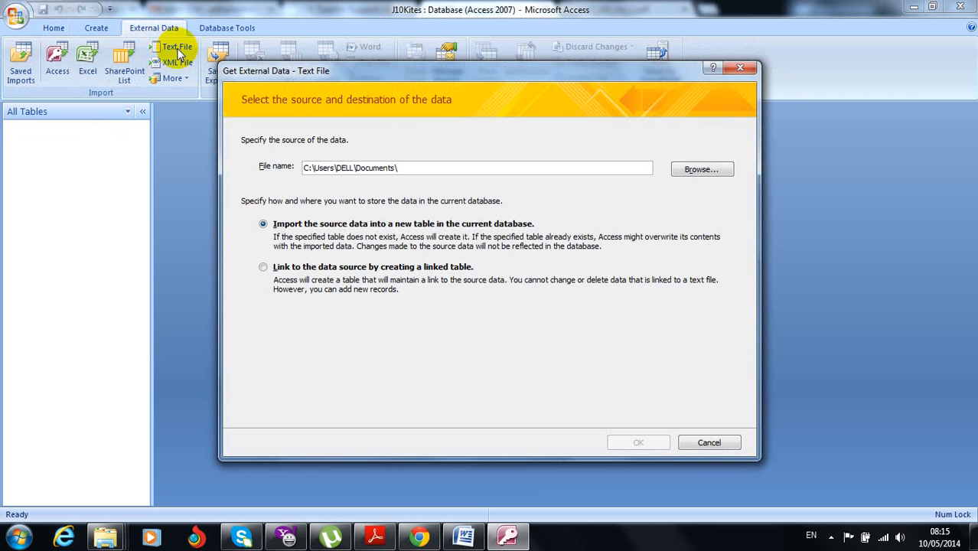
pyautogui.click(693, 170)
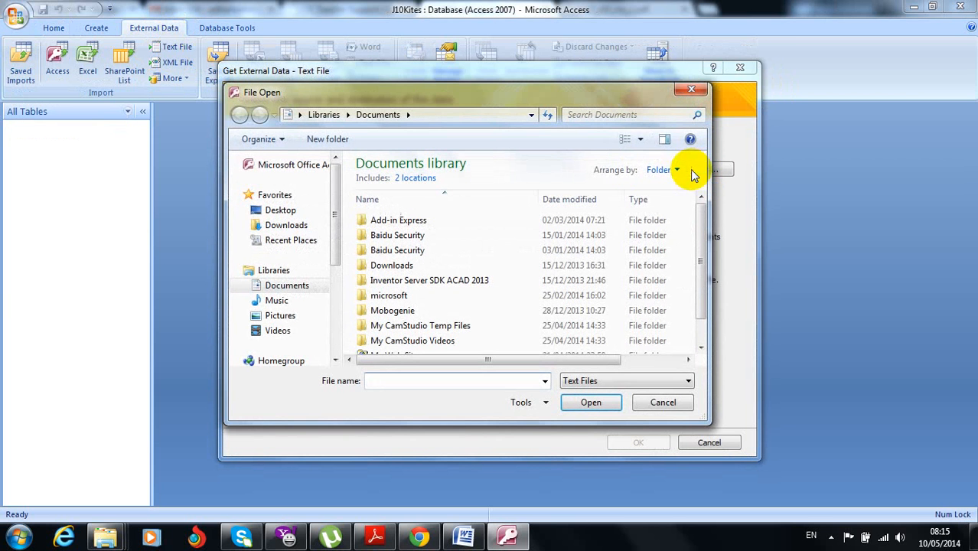
pyautogui.moveTo(335, 219); pyautogui.dragTo(335, 279)
pyautogui.click(299, 339)
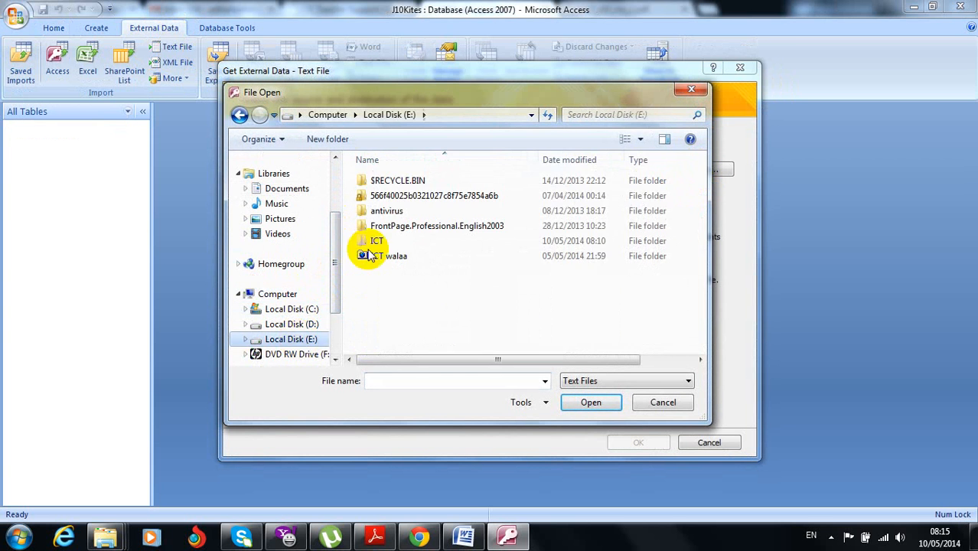
pyautogui.doubleClick(378, 244)
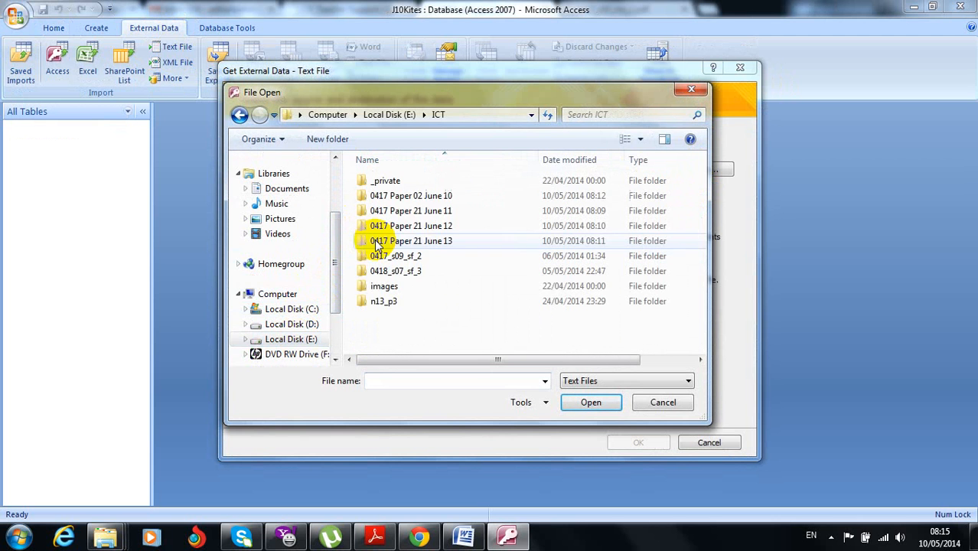
pyautogui.doubleClick(430, 196)
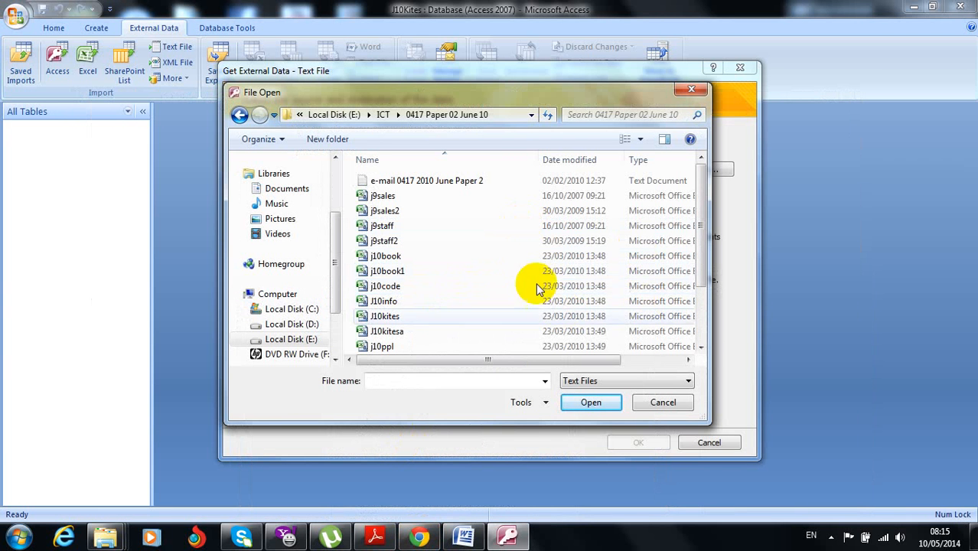
pyautogui.doubleClick(397, 316)
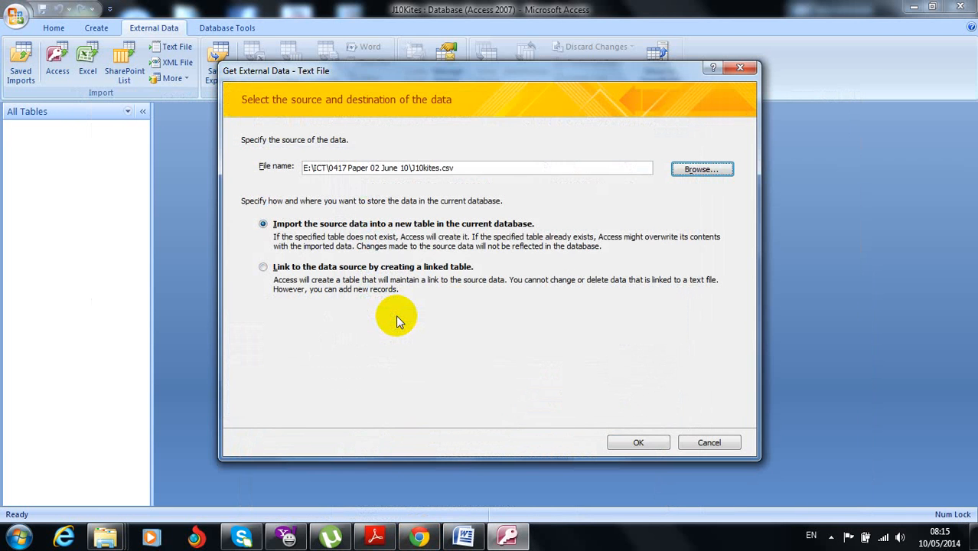
pyautogui.click(639, 442)
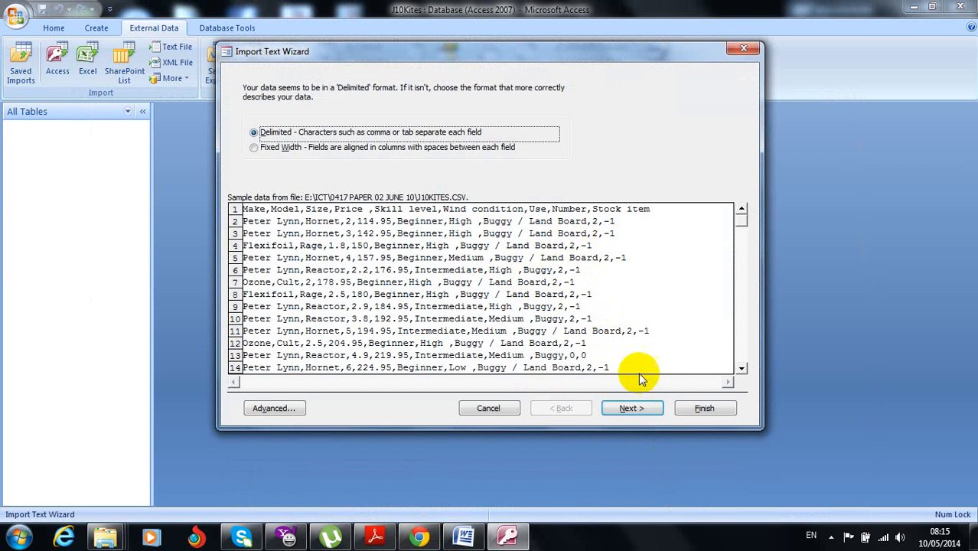
# Step: Import the comma-delimited data into table J10kites with first-row field names and no primary key, without saving the import steps
pyautogui.click(632, 408)
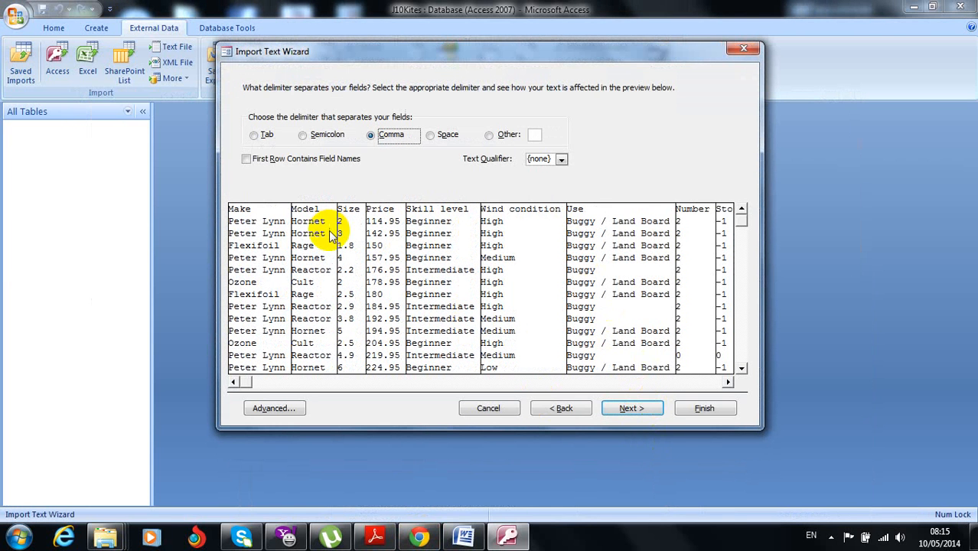
pyautogui.click(285, 162)
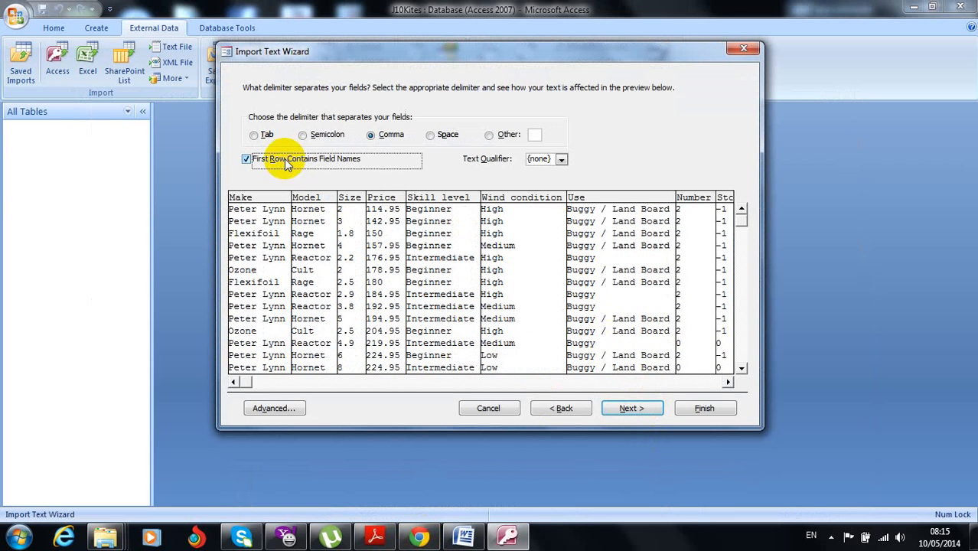
pyautogui.click(647, 408)
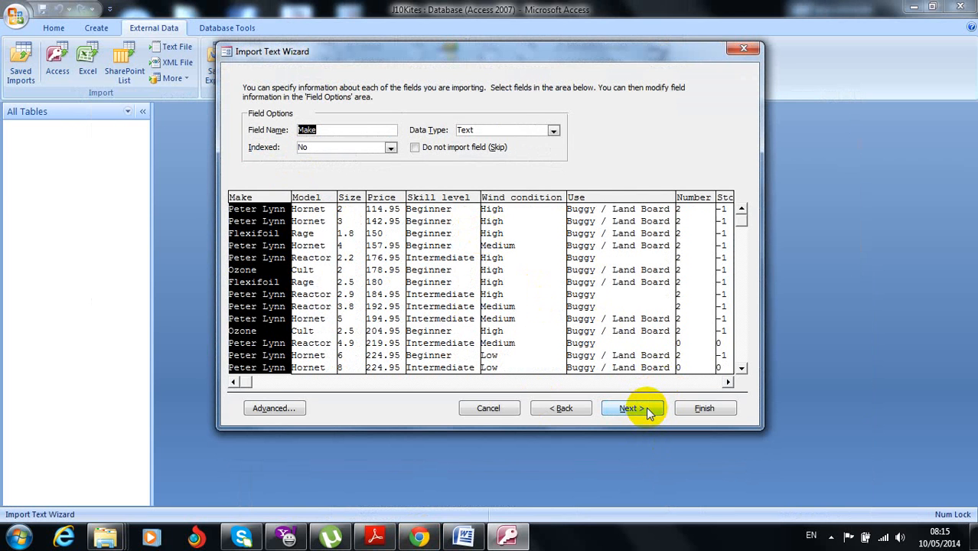
pyautogui.click(646, 410)
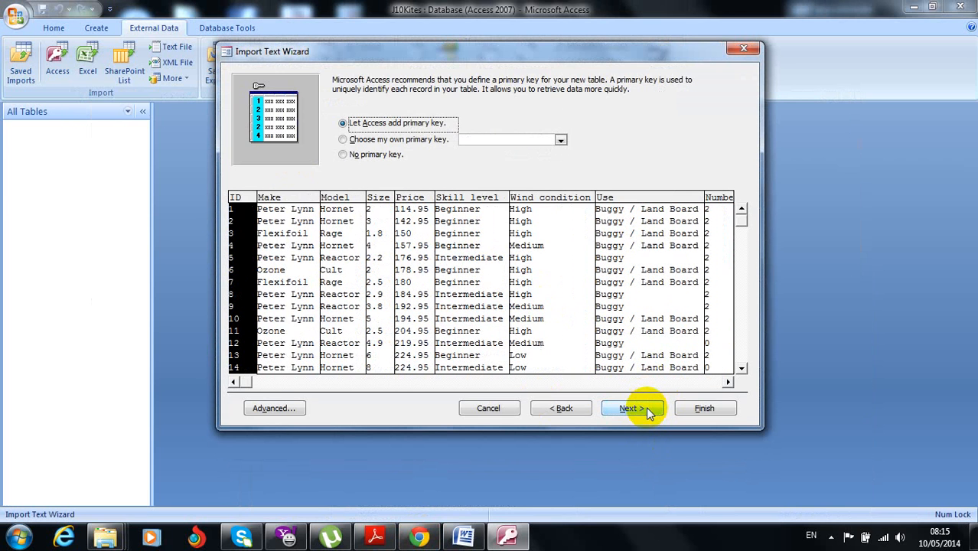
pyautogui.click(344, 155)
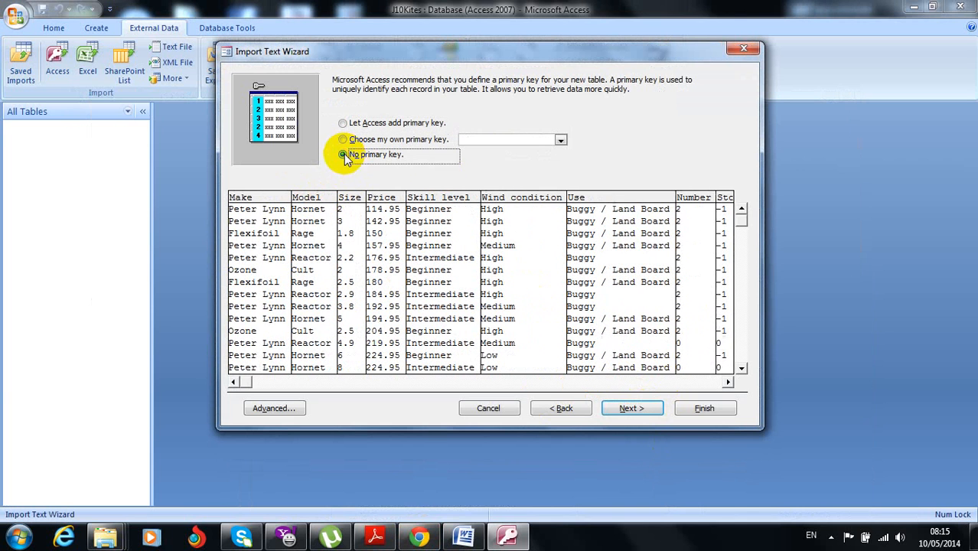
pyautogui.click(626, 408)
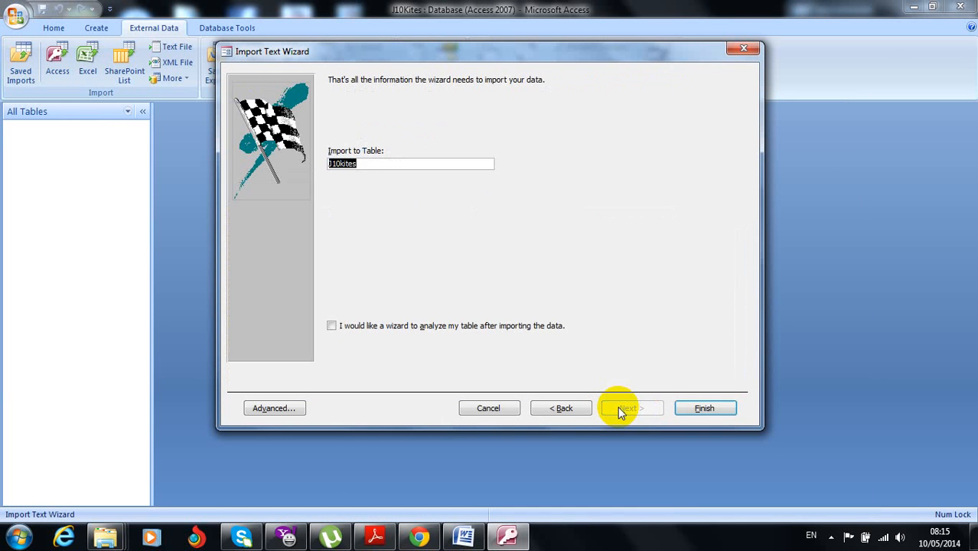
pyautogui.click(708, 410)
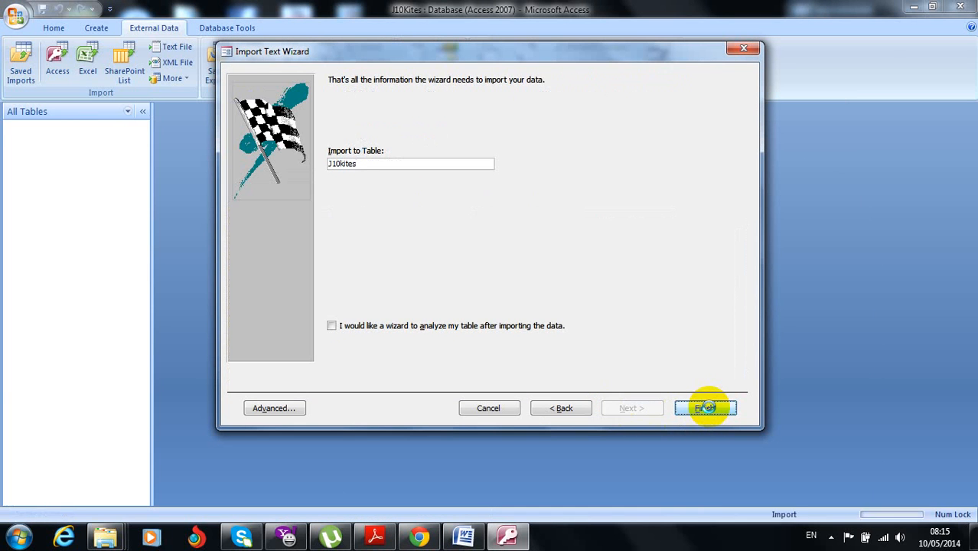
pyautogui.click(715, 439)
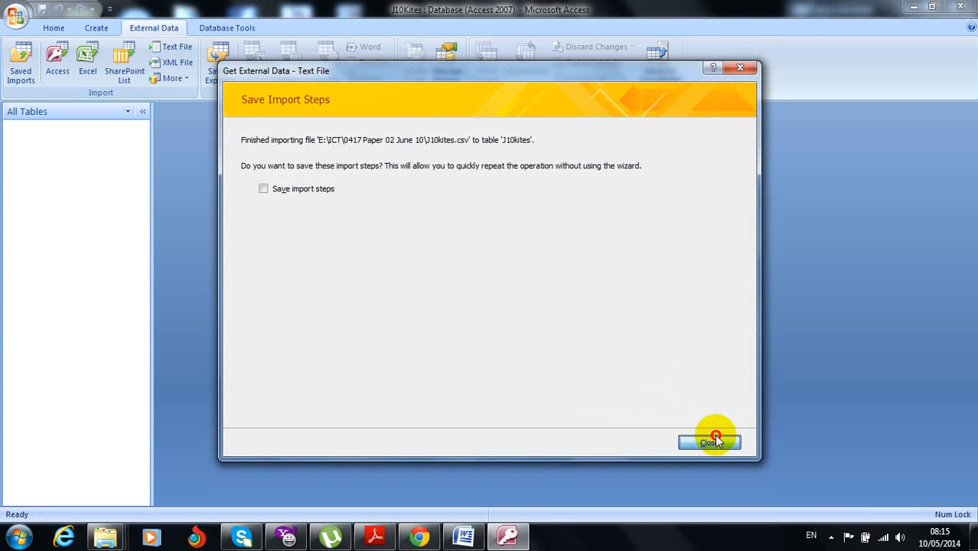
# Step: Open the imported J10kites table and switch it to Design view
pyautogui.doubleClick(69, 142)
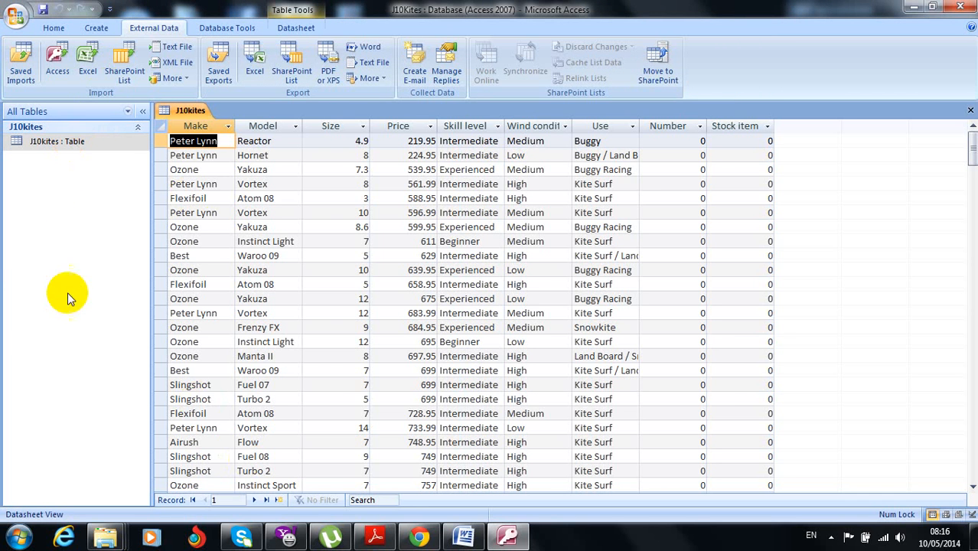
pyautogui.click(52, 28)
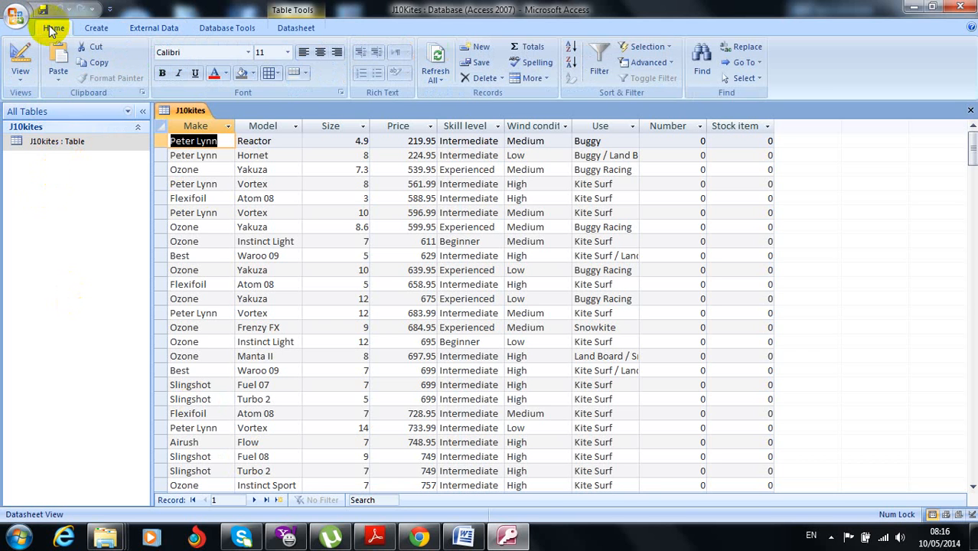
pyautogui.click(22, 57)
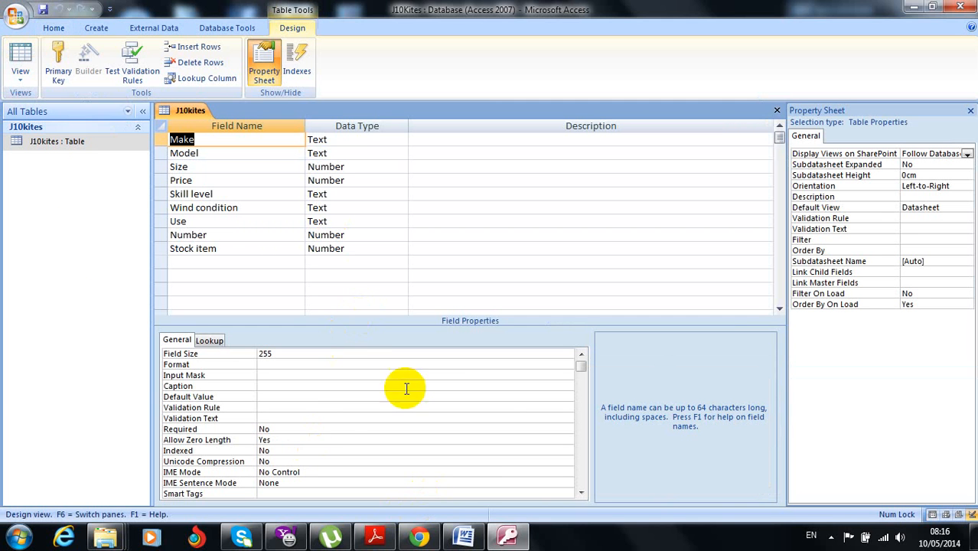
# Step: Check question 37's data types in the Chrome exam paper, and in Access set the Size field to Standard format with 1 decimal place
pyautogui.click(390, 141)
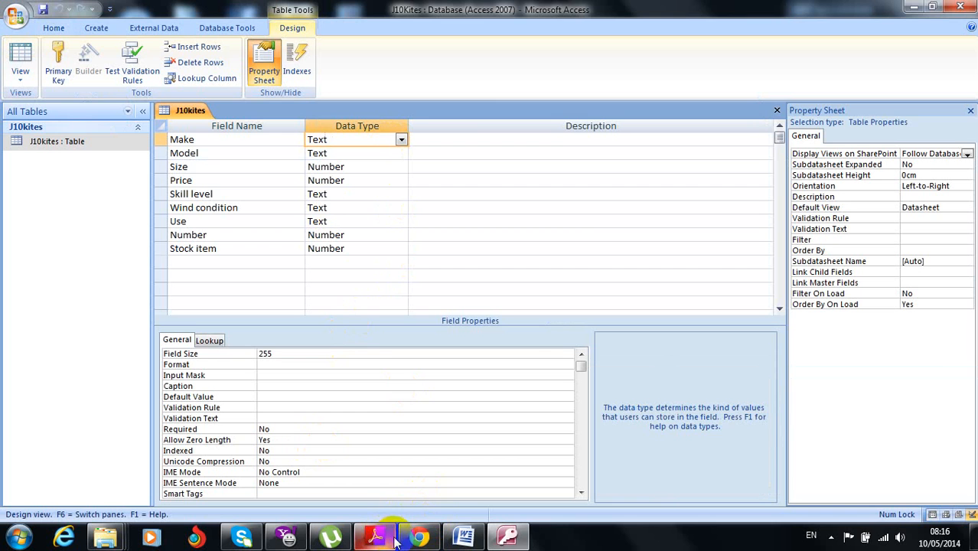
pyautogui.click(420, 536)
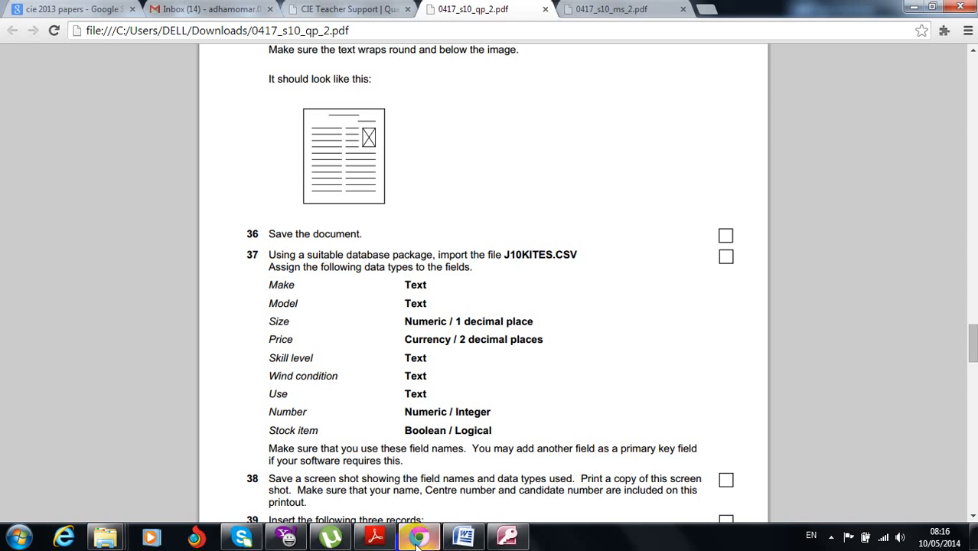
pyautogui.click(419, 538)
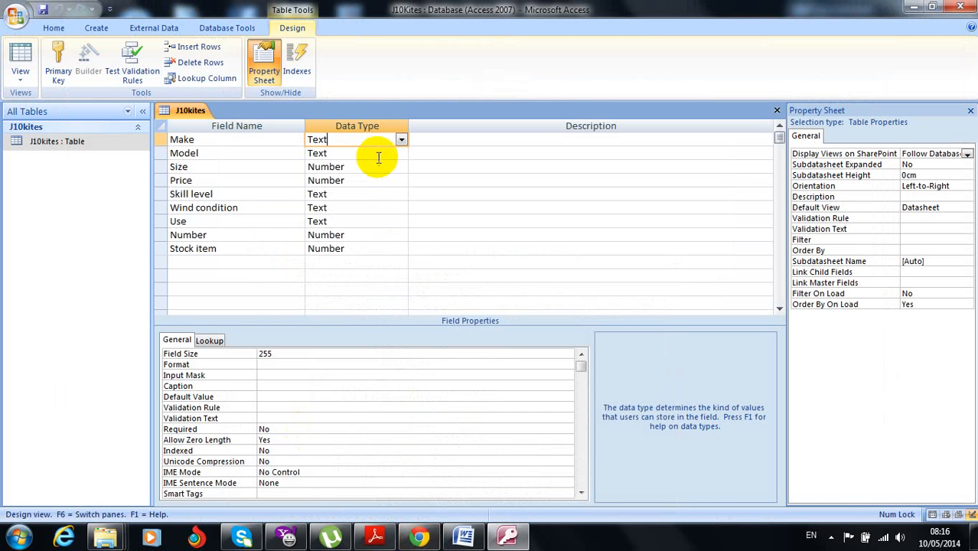
pyautogui.click(379, 167)
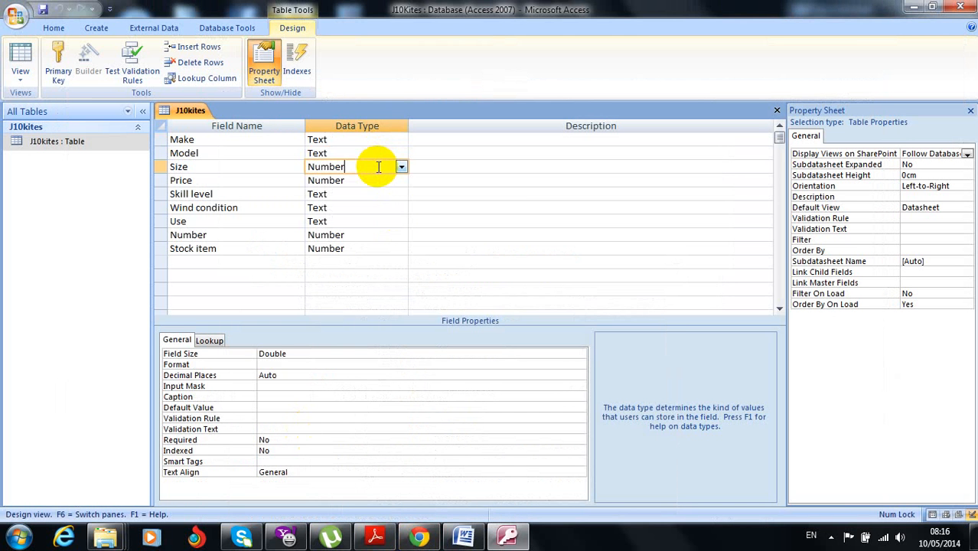
pyautogui.click(330, 361)
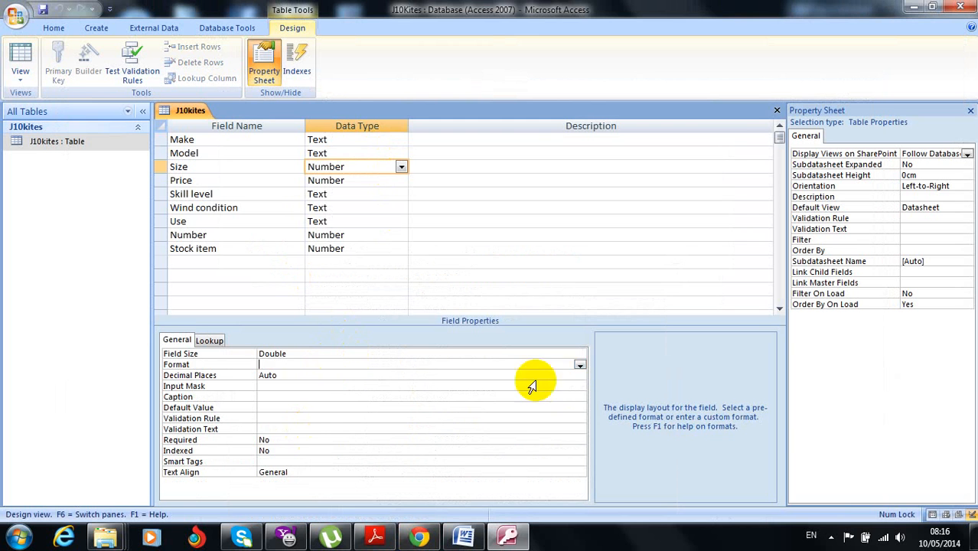
pyautogui.click(581, 365)
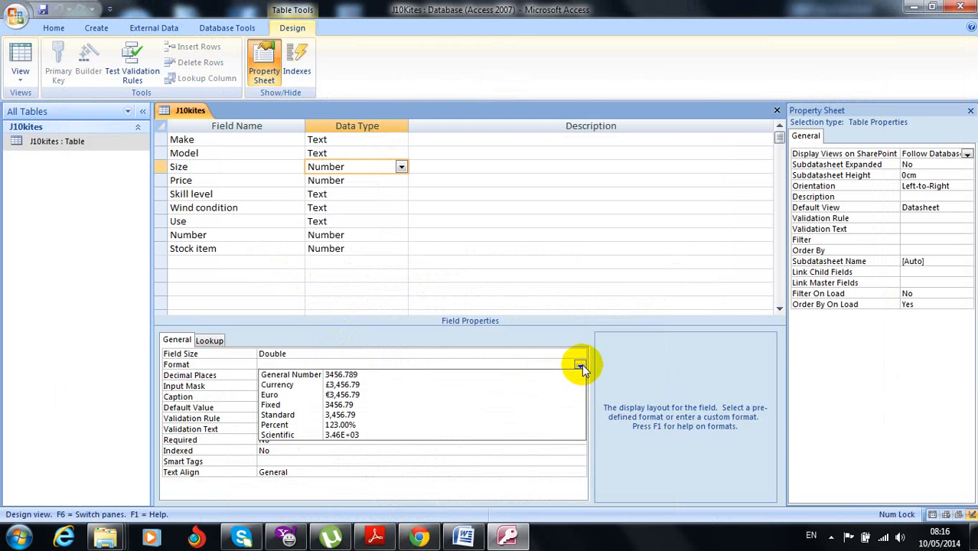
pyautogui.click(398, 415)
pyautogui.click(339, 376)
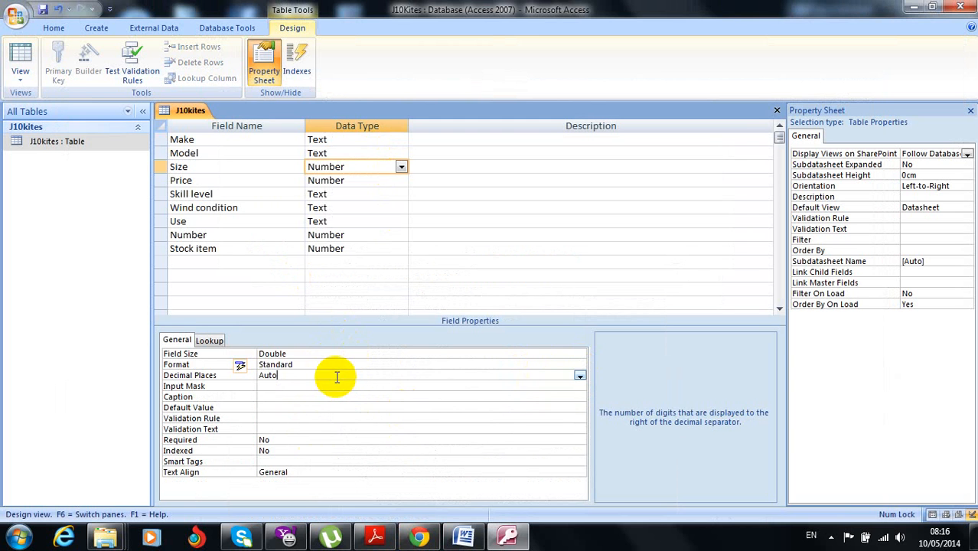
pyautogui.click(579, 376)
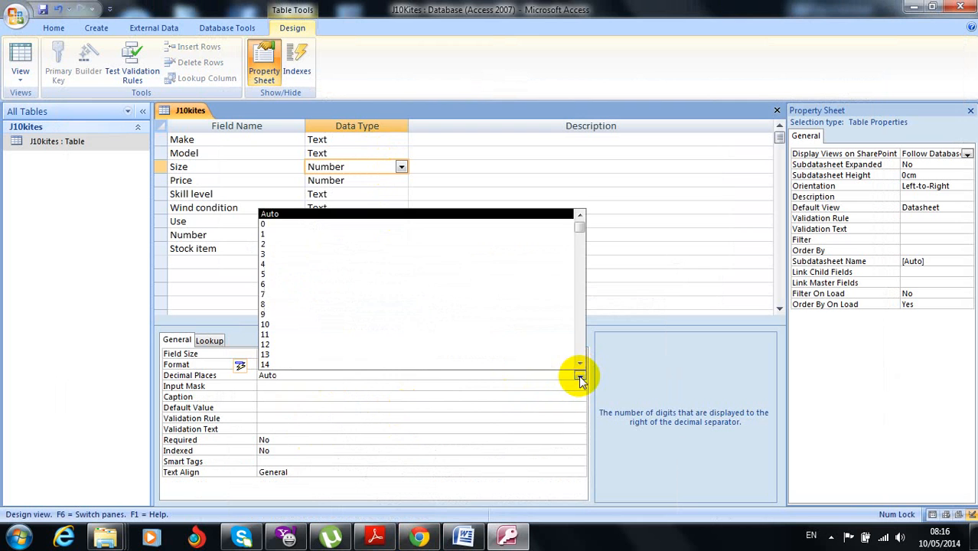
pyautogui.click(281, 234)
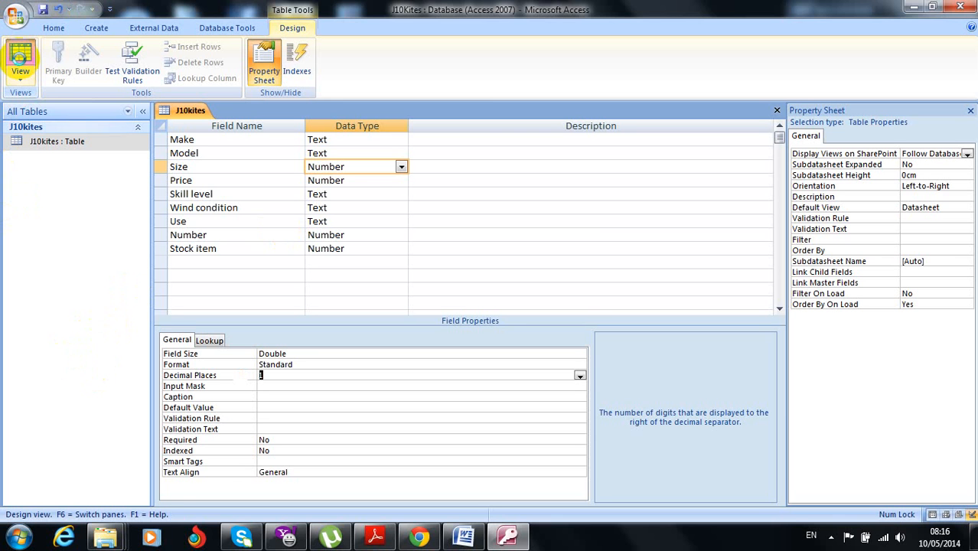
# Step: Save the table and view it in Datasheet view, consult question 37 in Chrome, and return to the table's Design view
pyautogui.click(20, 60)
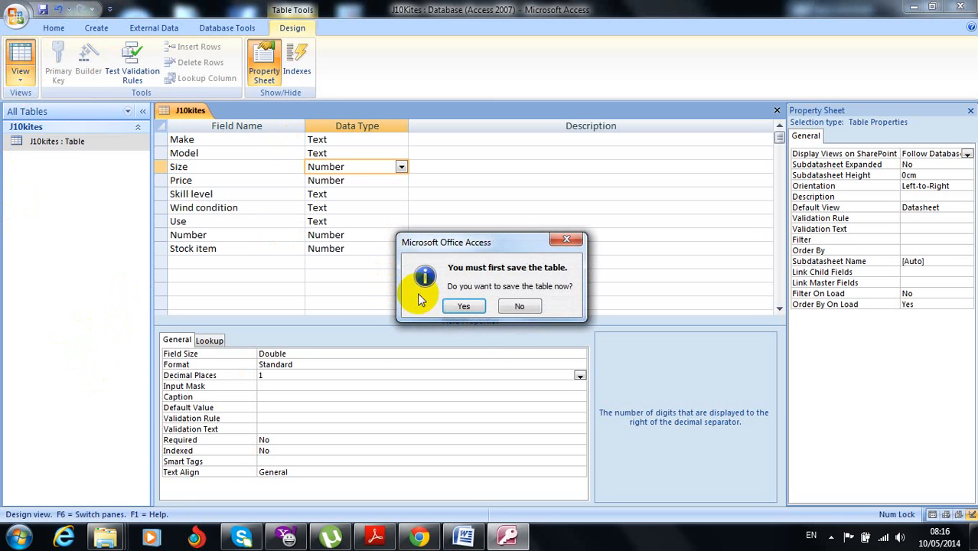
pyautogui.click(465, 306)
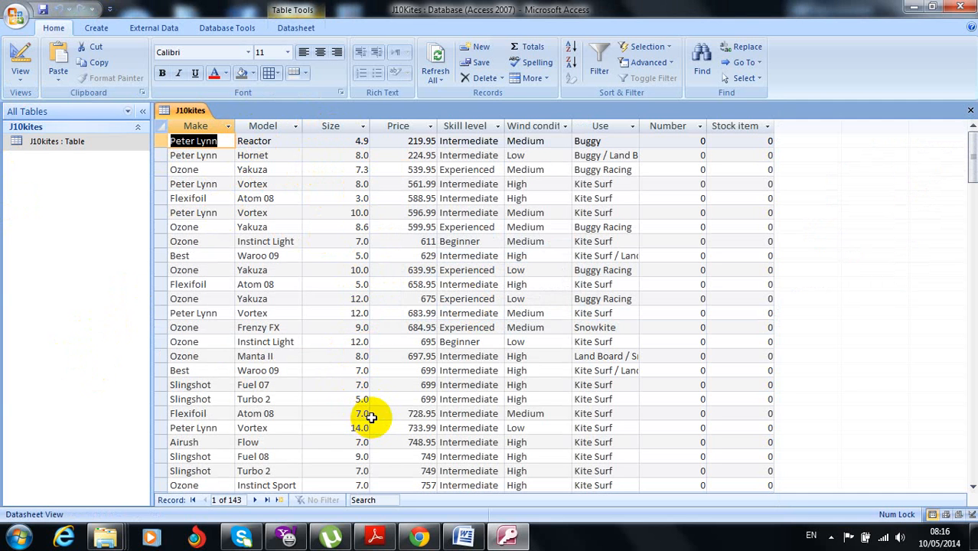
pyautogui.click(420, 538)
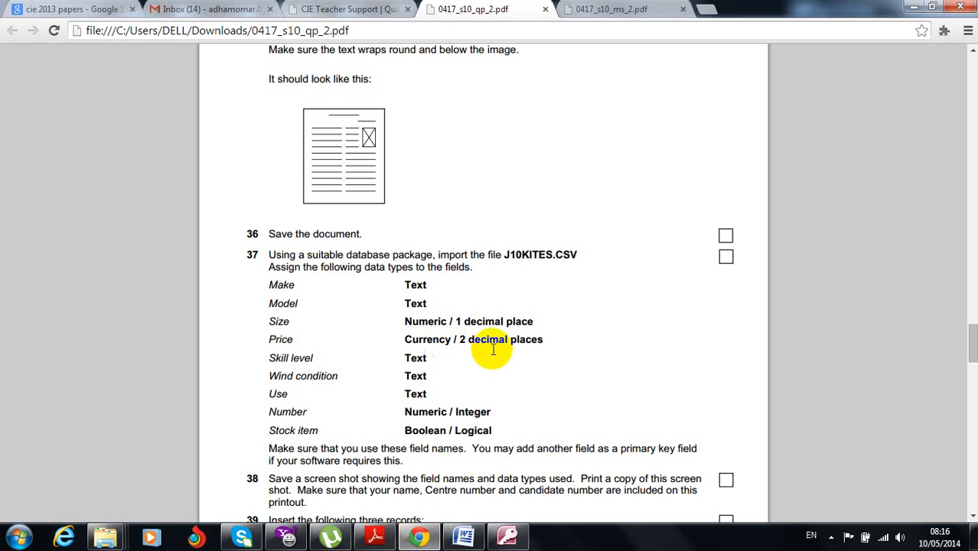
pyautogui.click(507, 537)
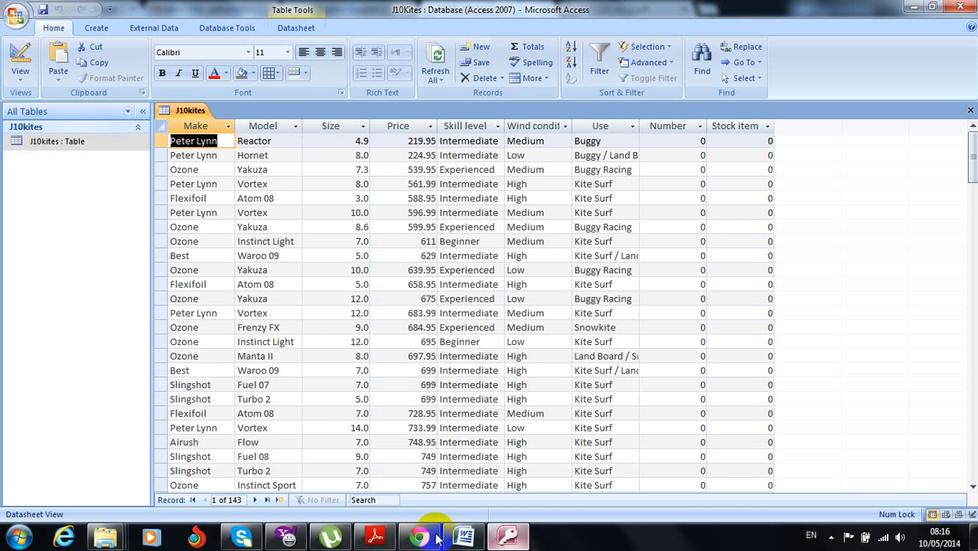
pyautogui.click(23, 67)
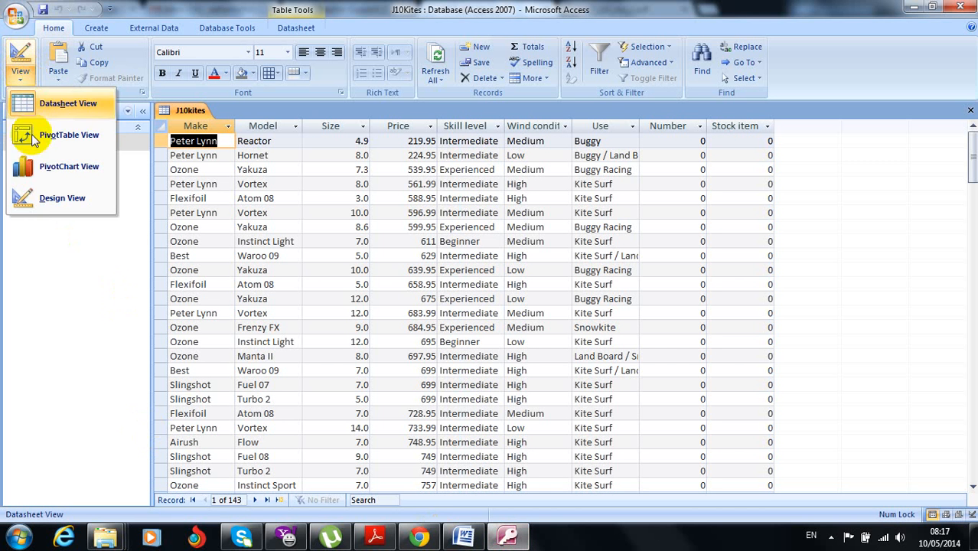
pyautogui.click(31, 197)
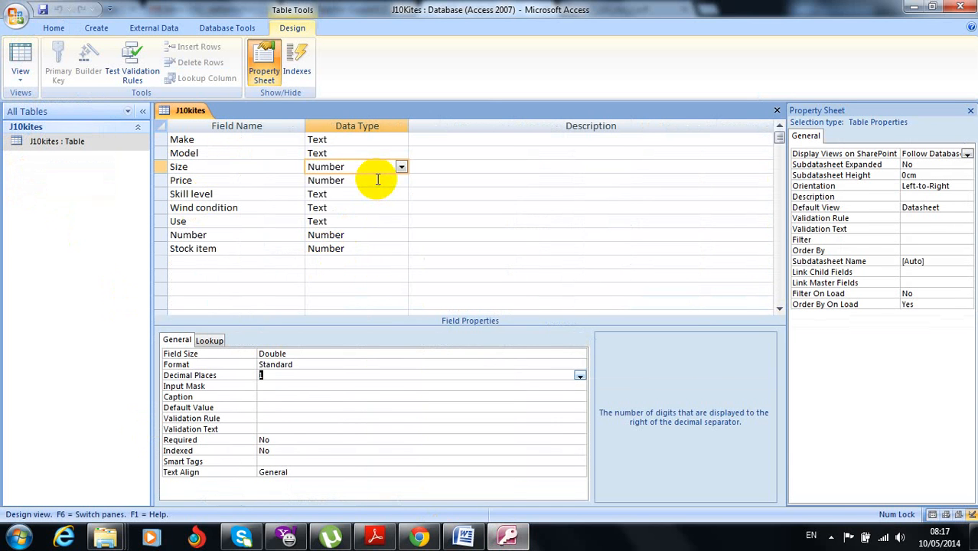
# Step: Change the Price field's data type to Currency
pyautogui.click(379, 180)
pyautogui.click(400, 180)
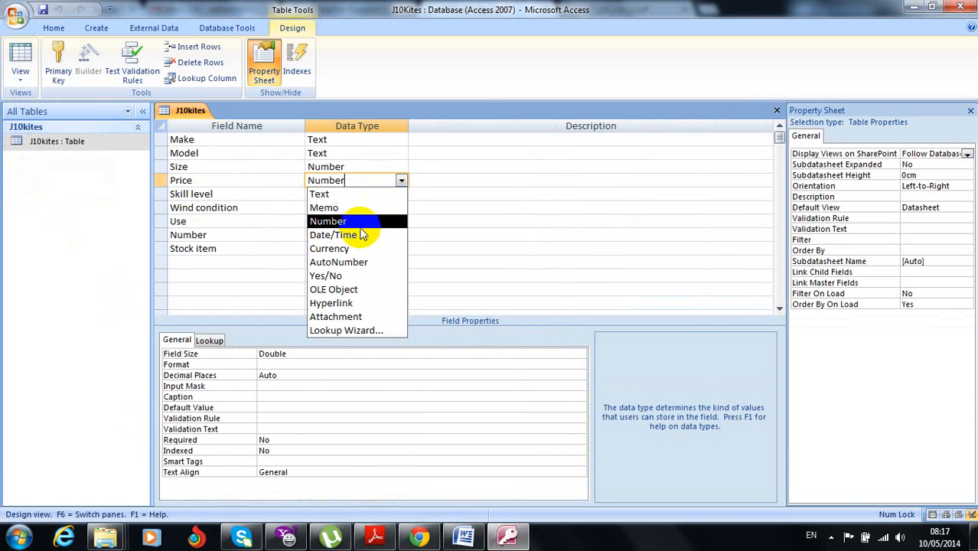
pyautogui.click(351, 262)
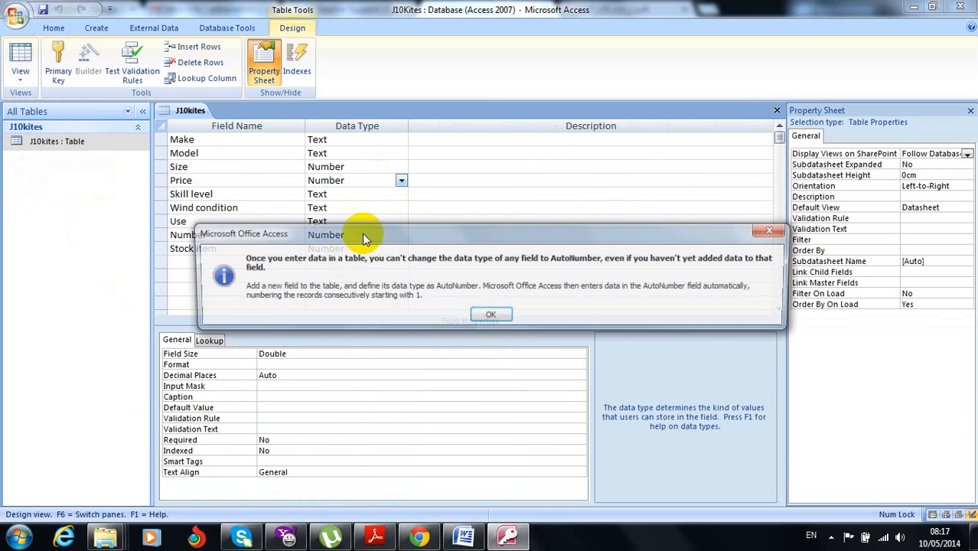
pyautogui.click(490, 315)
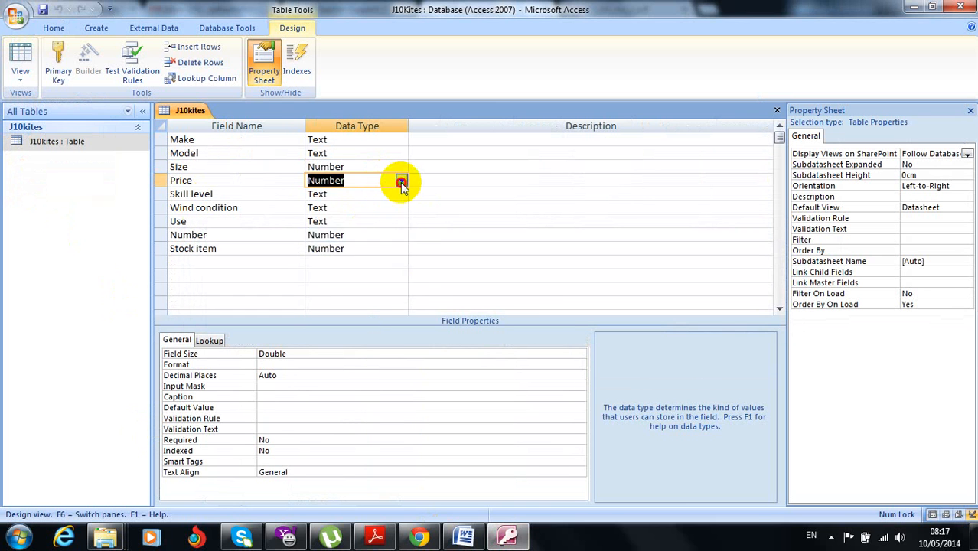
pyautogui.click(401, 181)
pyautogui.click(370, 252)
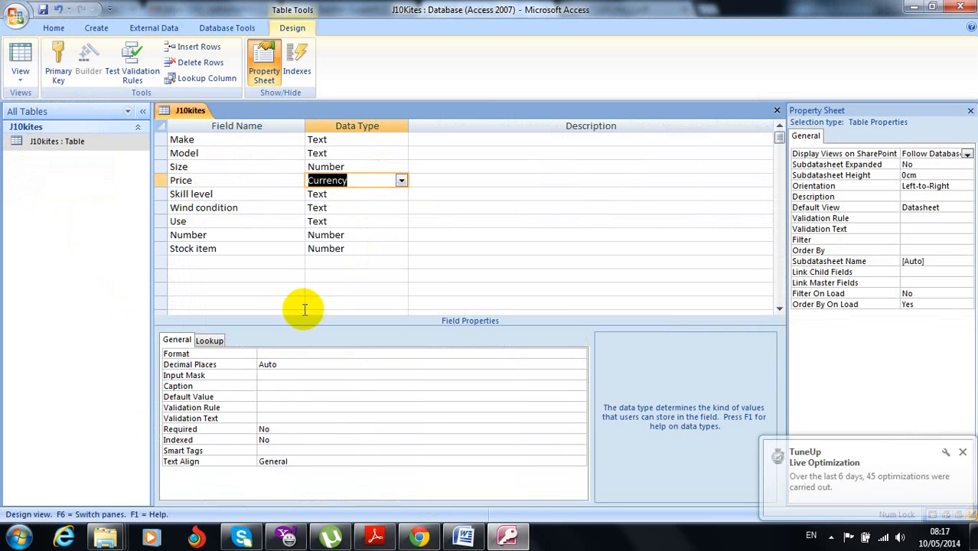
# Step: Switch to the exam paper in Chrome, dismiss the TuneUp notification, read questions 37 to 39, and return to Access
pyautogui.click(420, 535)
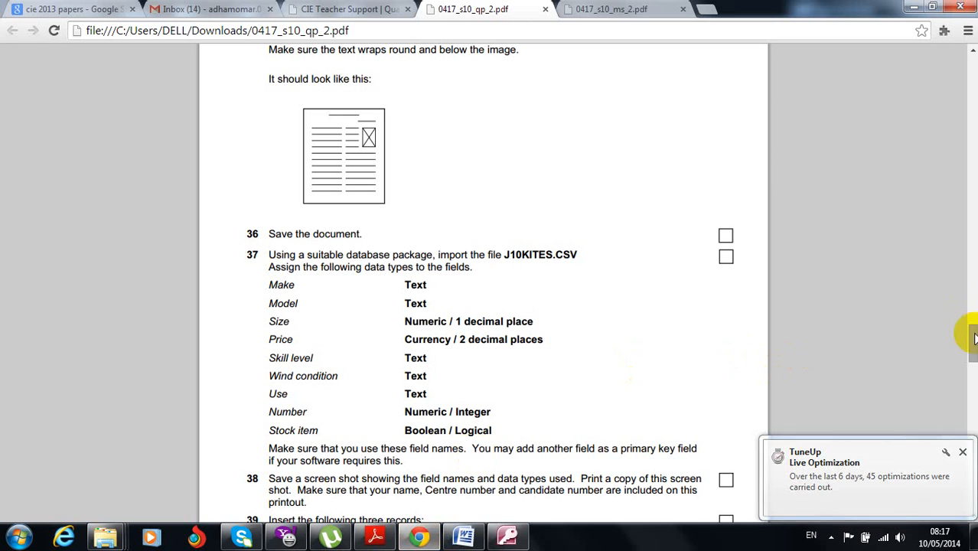
pyautogui.click(964, 453)
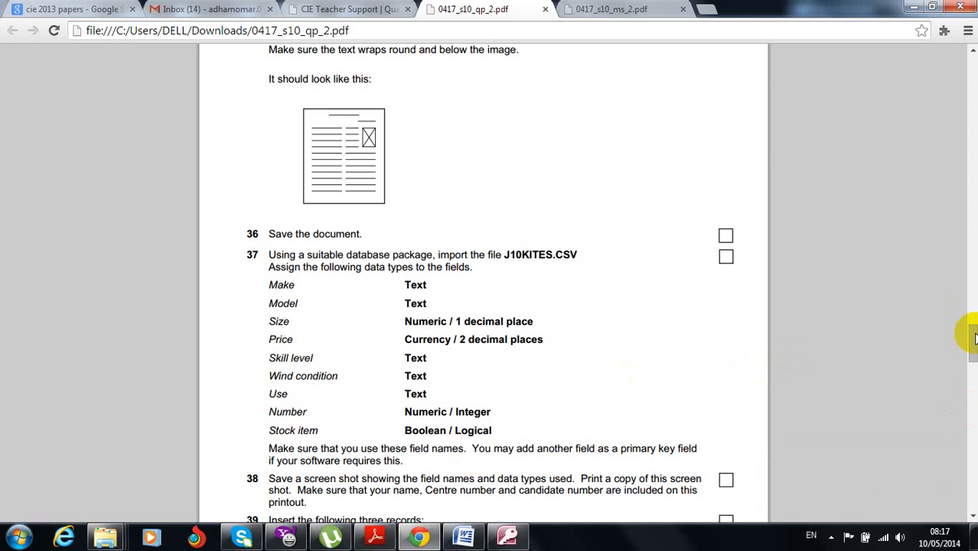
pyautogui.moveTo(972, 337); pyautogui.dragTo(937, 316)
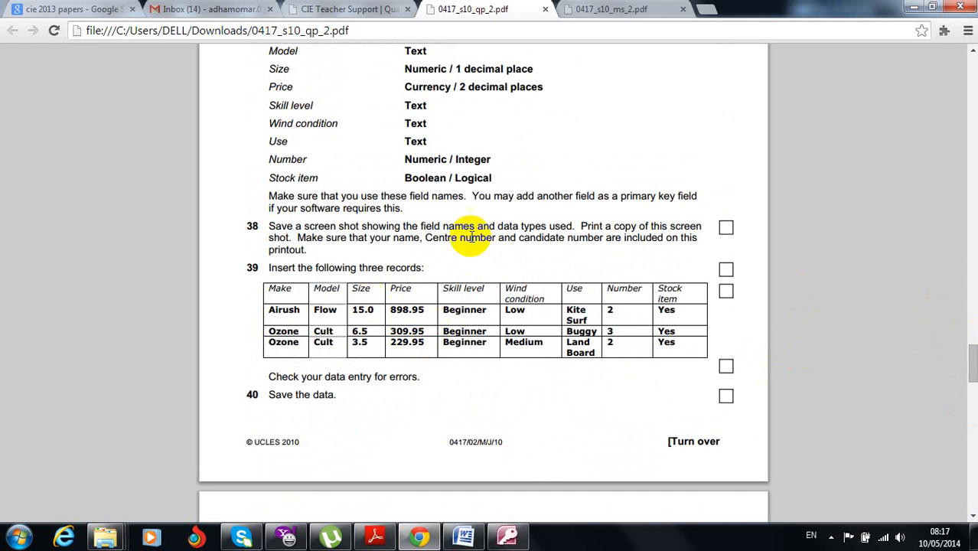
pyautogui.moveTo(974, 355); pyautogui.dragTo(974, 343)
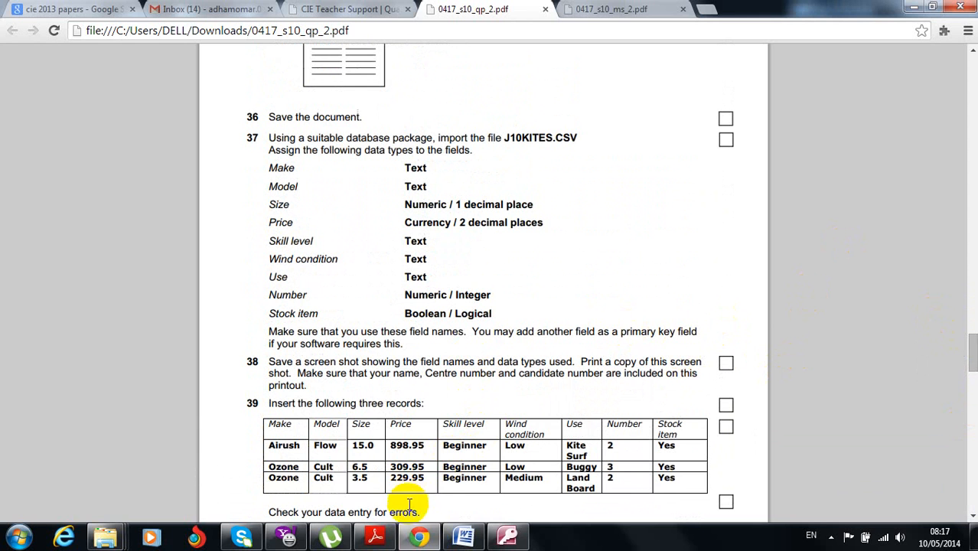
pyautogui.moveTo(440, 545)
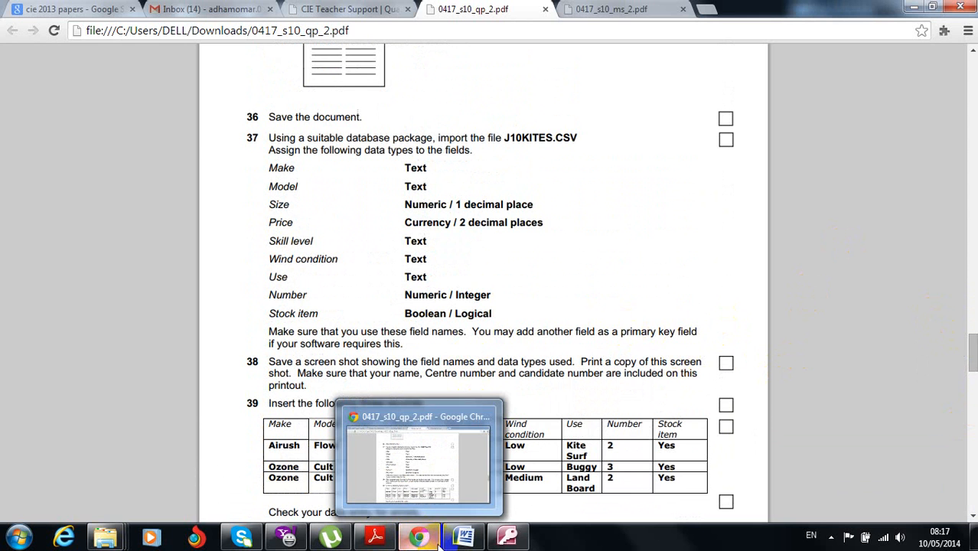
pyautogui.click(508, 536)
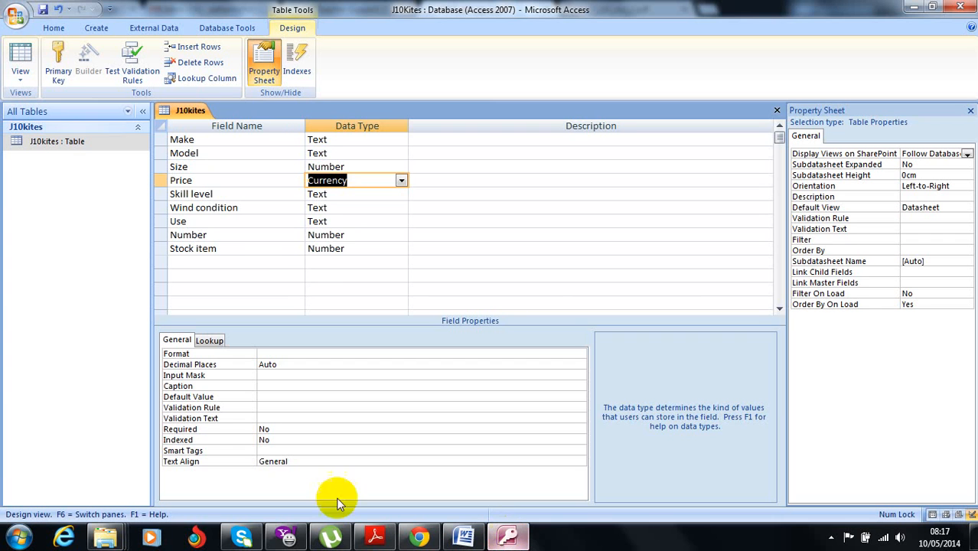
# Step: Set the Price field's format to Currency with 2 decimal places
pyautogui.click(310, 352)
pyautogui.click(580, 353)
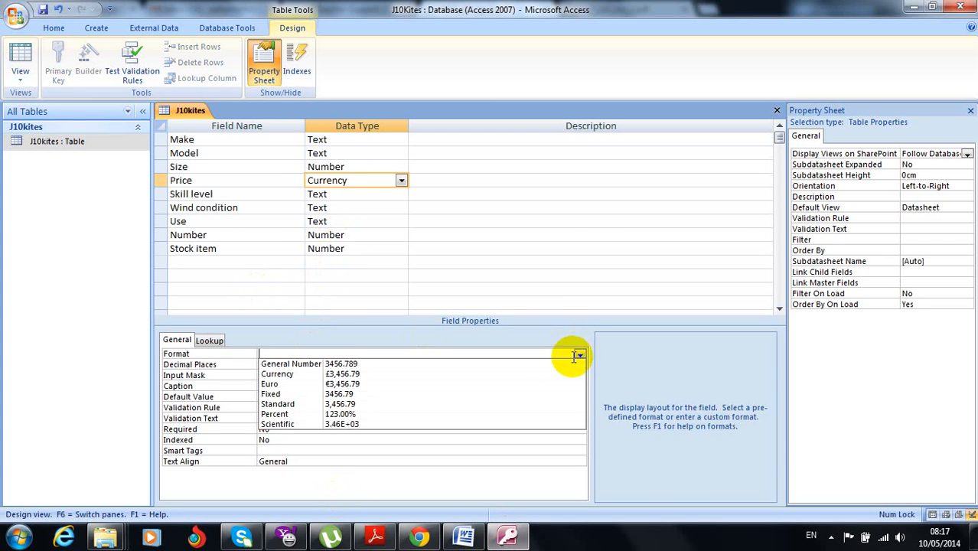
pyautogui.click(511, 380)
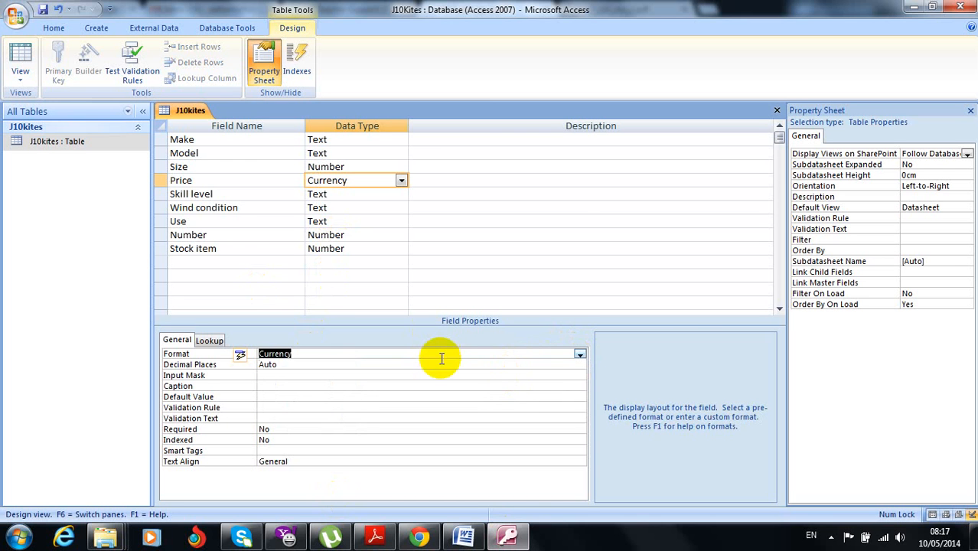
pyautogui.click(470, 367)
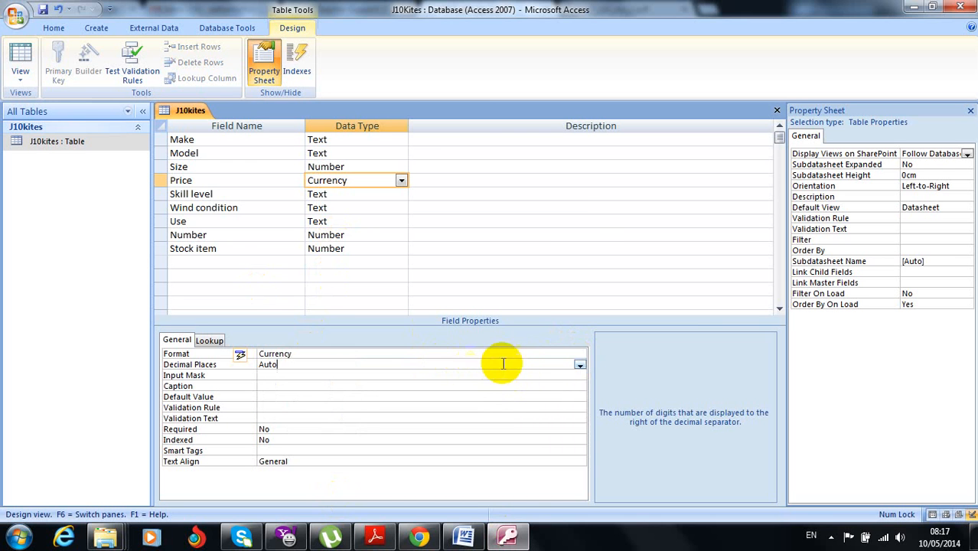
pyautogui.click(581, 366)
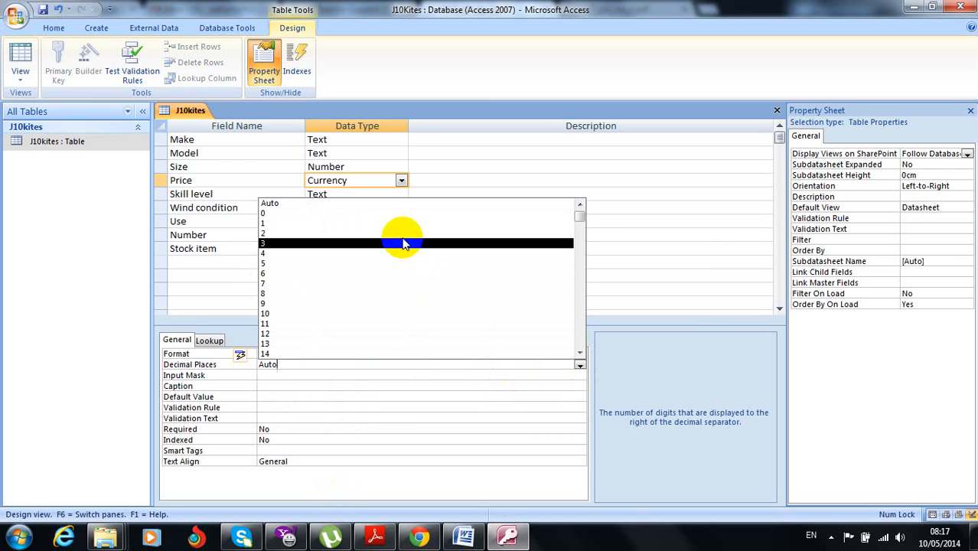
pyautogui.click(405, 233)
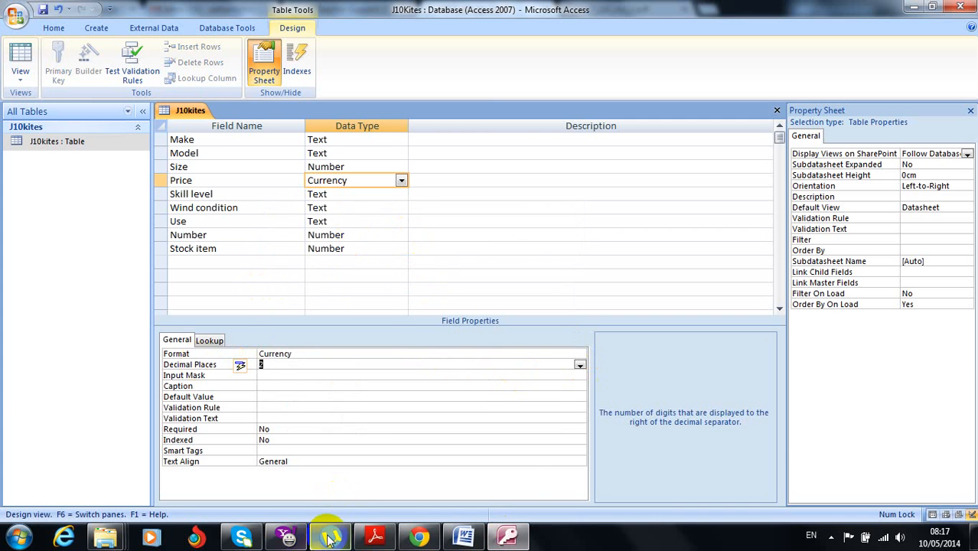
# Step: Check the Number field's required data type in question 37 in Chrome, and return to Access
pyautogui.click(421, 540)
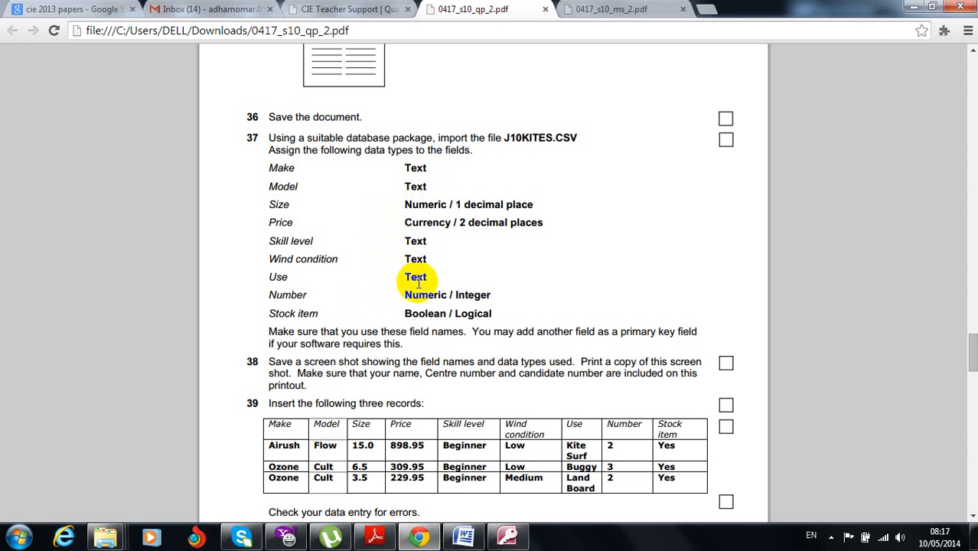
pyautogui.moveTo(426, 542)
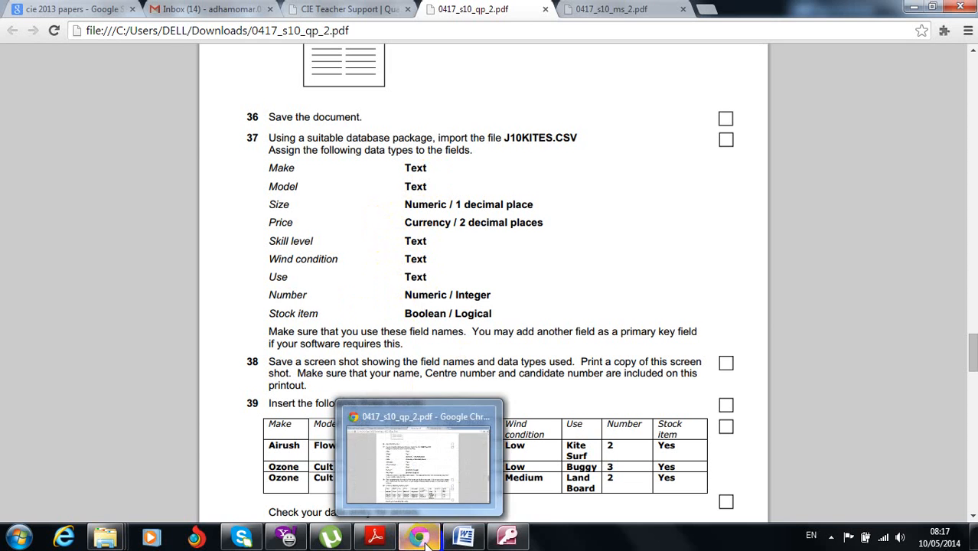
pyautogui.click(507, 537)
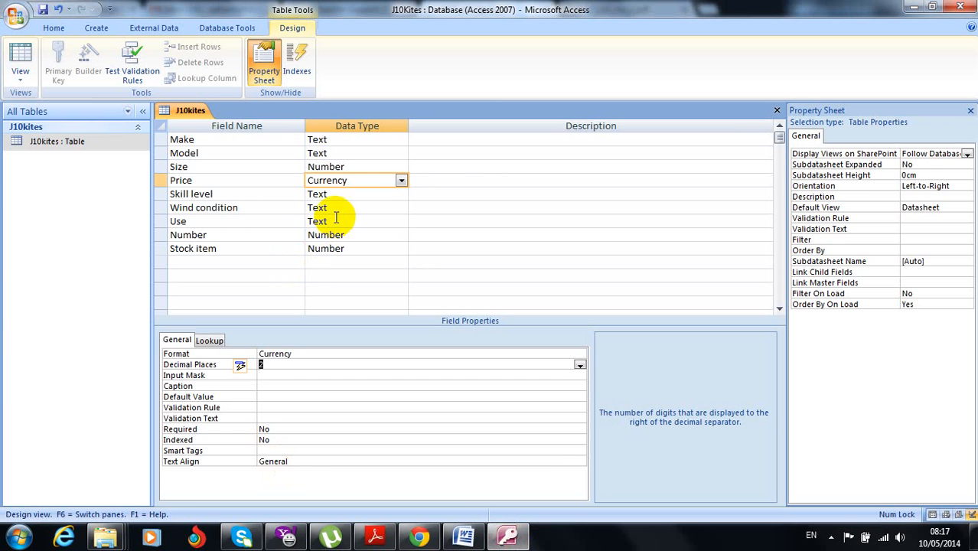
# Step: Set the Number field's field size to Integer
pyautogui.click(359, 237)
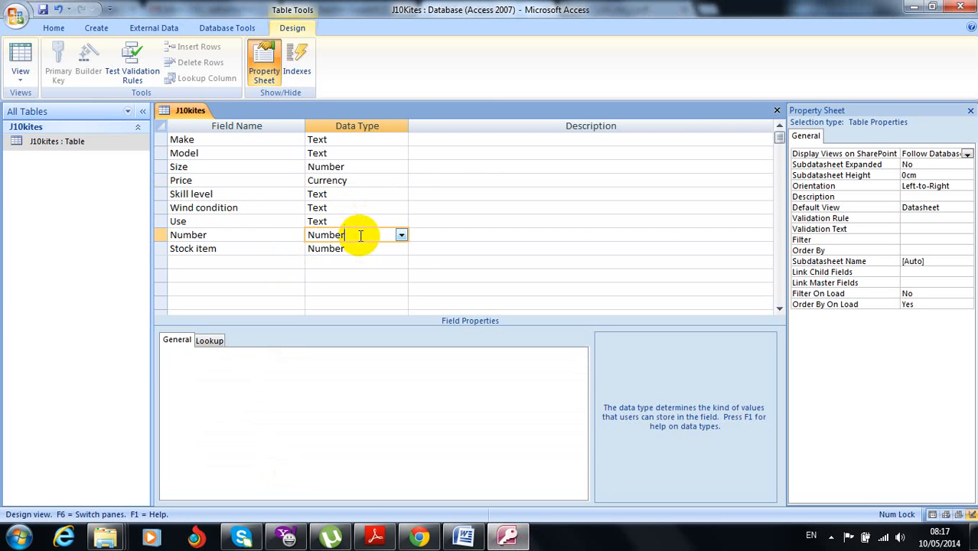
pyautogui.click(367, 353)
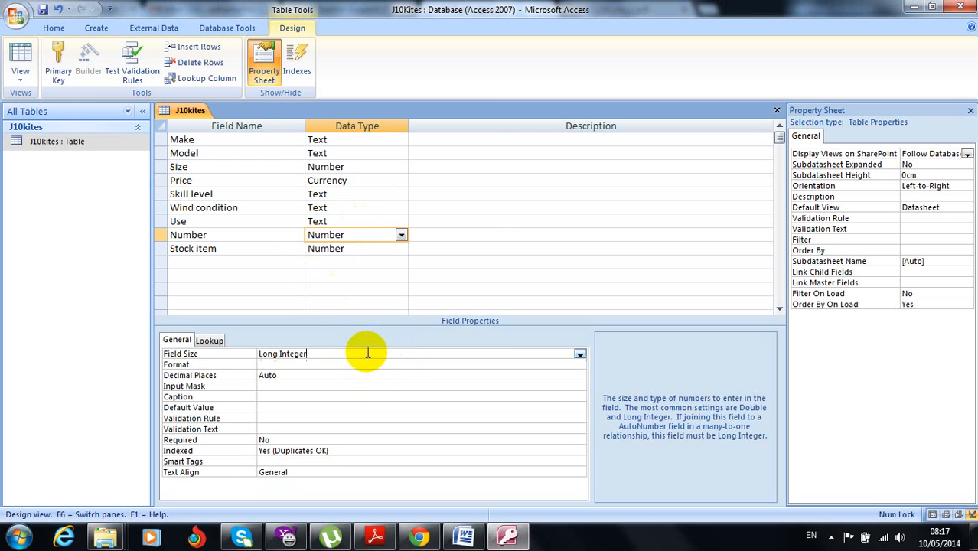
pyautogui.click(578, 356)
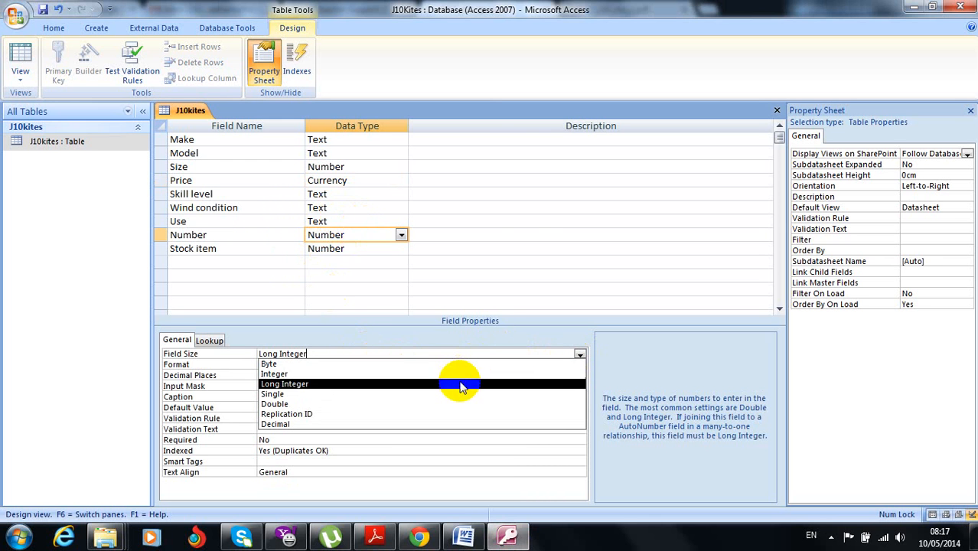
pyautogui.click(460, 379)
pyautogui.click(580, 356)
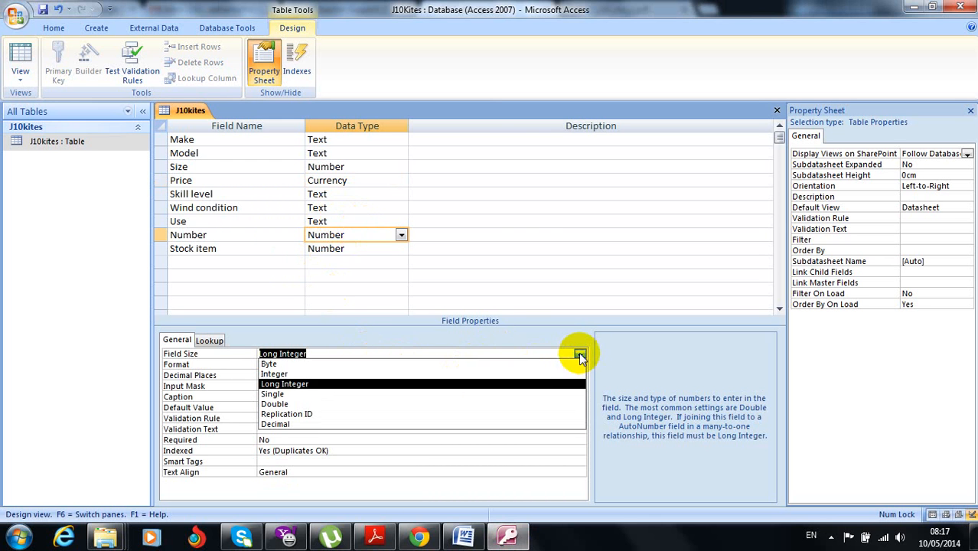
pyautogui.click(540, 373)
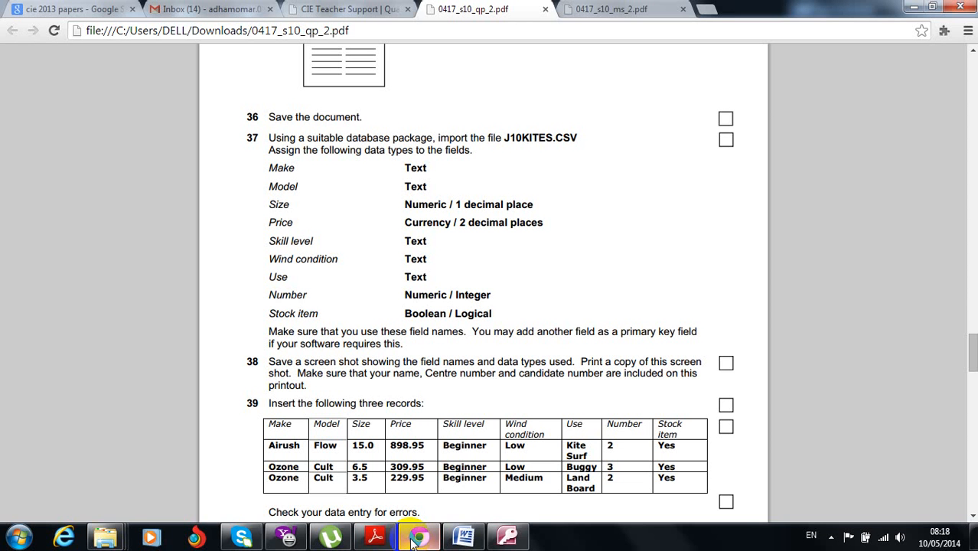
# Step: Return from the exam paper to Access and change the Stock item field's data type to Yes/No
pyautogui.click(413, 539)
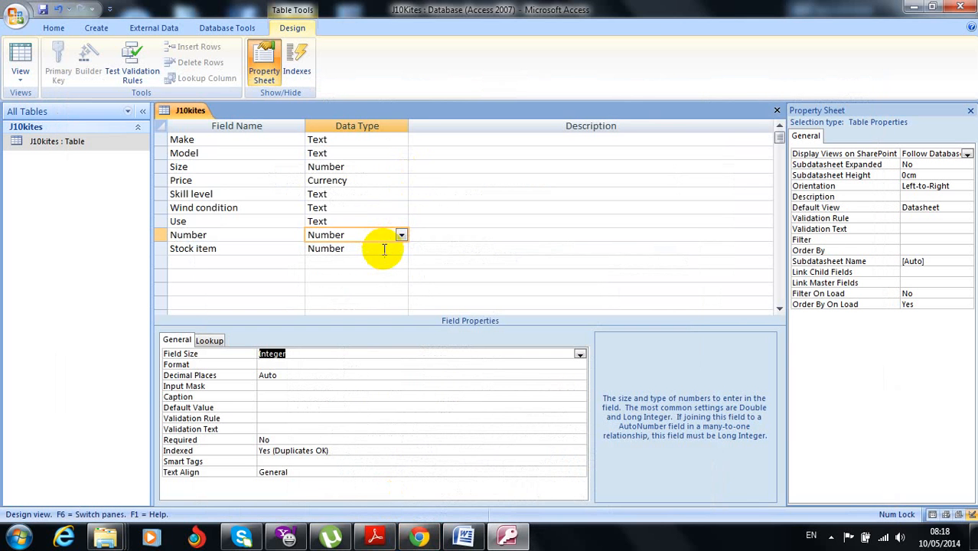
pyautogui.click(383, 250)
pyautogui.click(400, 249)
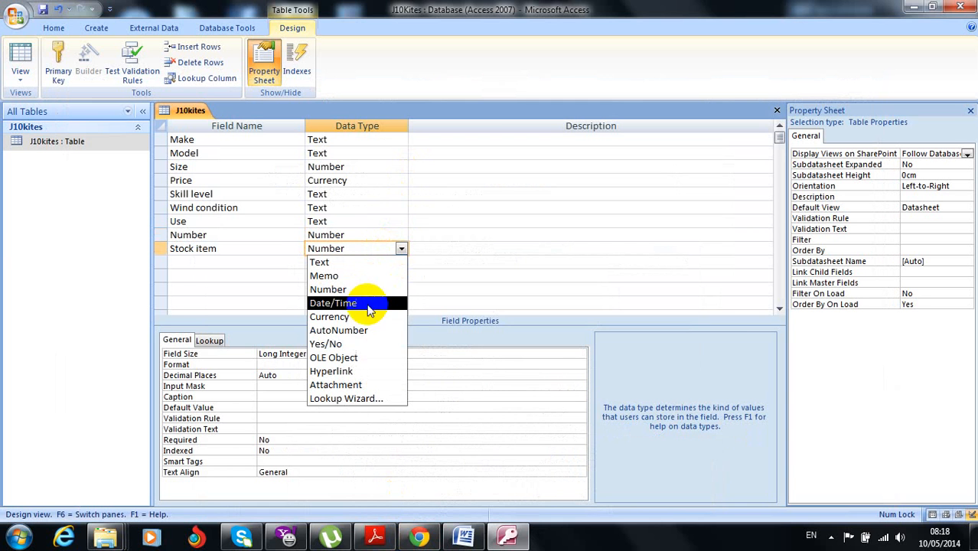
pyautogui.click(358, 343)
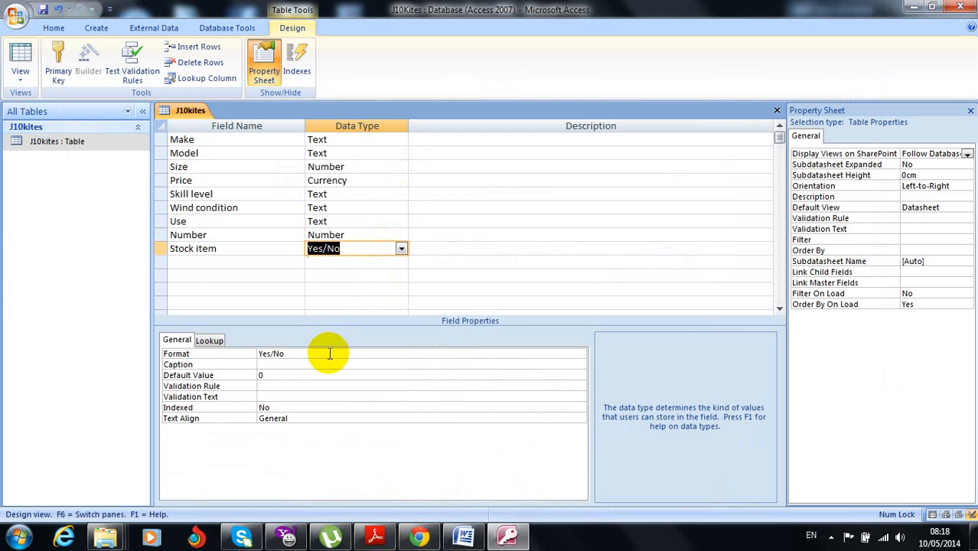
# Step: Consult the exam paper in Chrome, return to Access, and set the Stock item field's lookup display control to Text Box
pyautogui.click(419, 536)
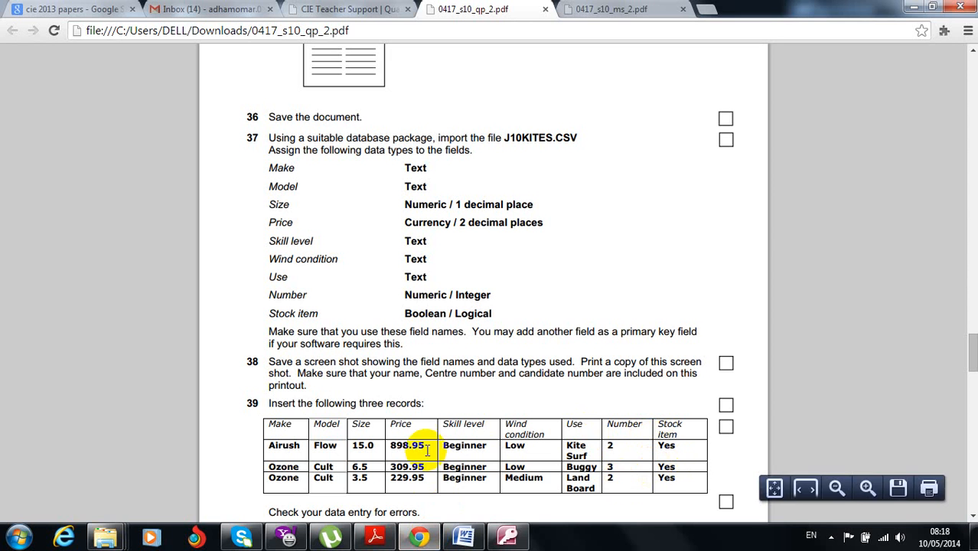
pyautogui.click(431, 541)
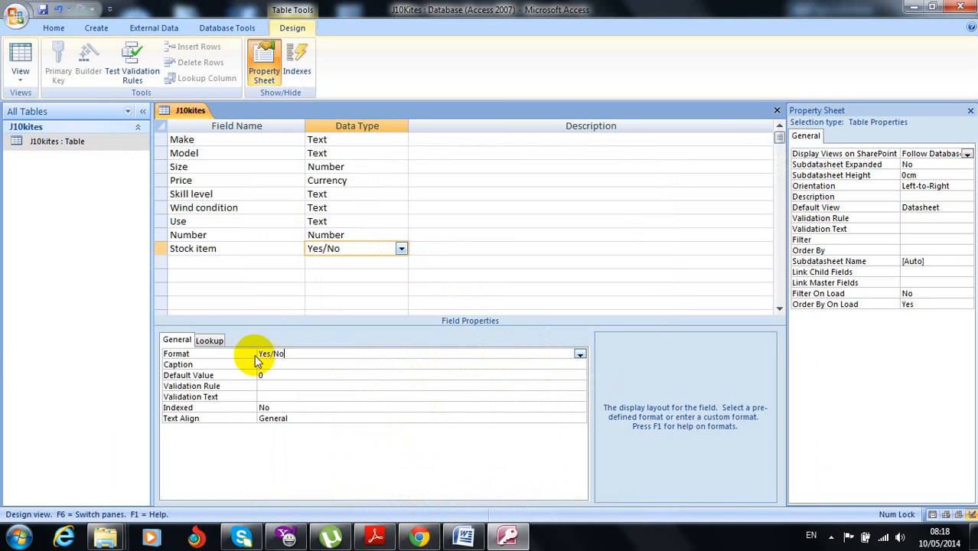
pyautogui.click(210, 341)
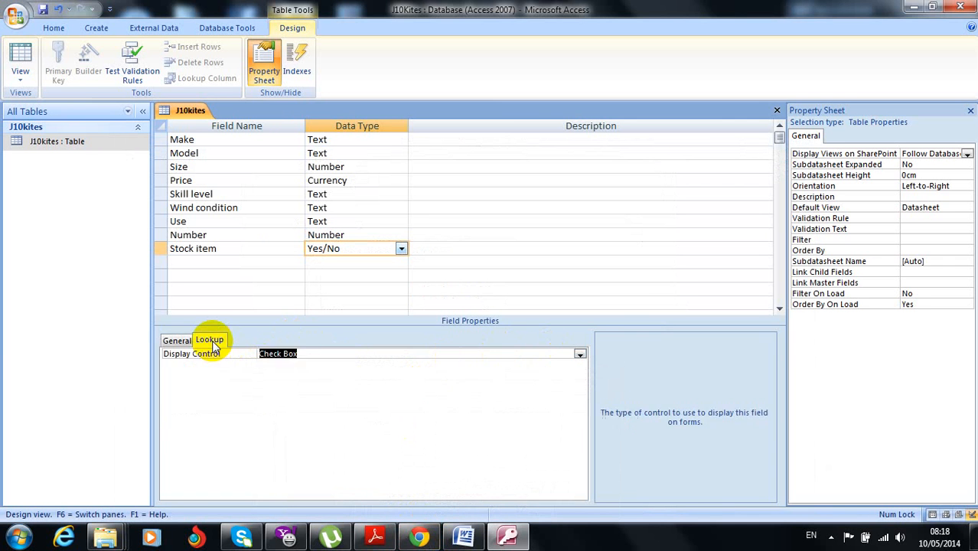
pyautogui.click(581, 355)
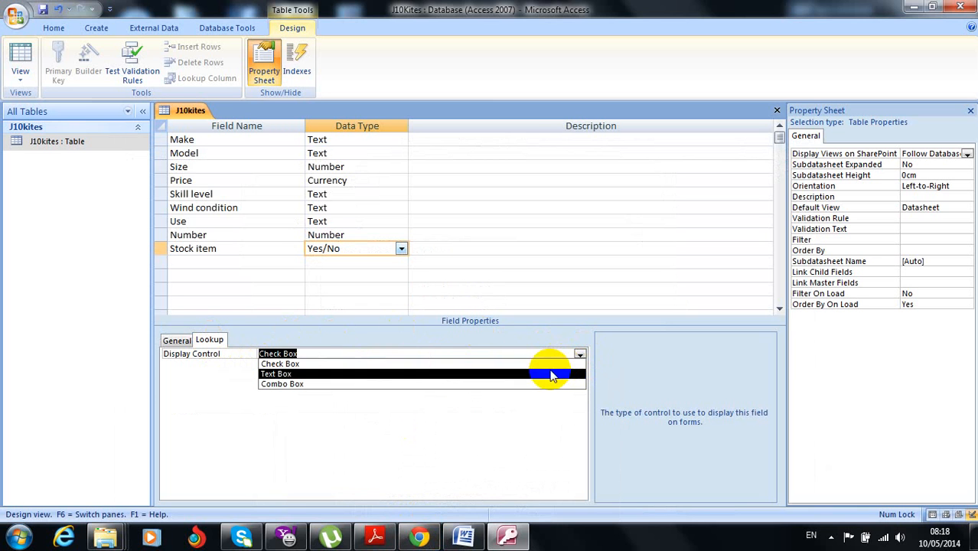
pyautogui.click(551, 371)
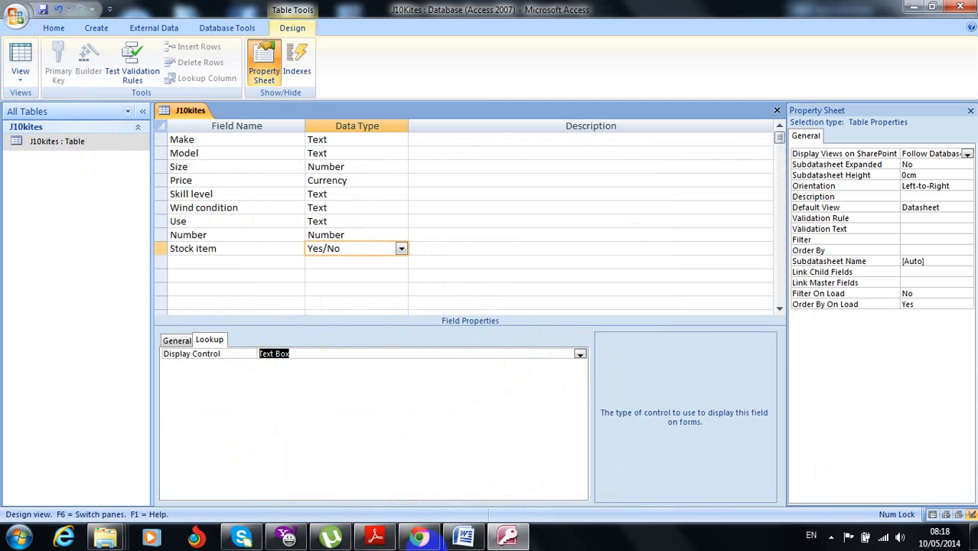
# Step: Switch to Chrome, read question 38 about the screenshot of field names and data types, and return to Access
pyautogui.click(429, 540)
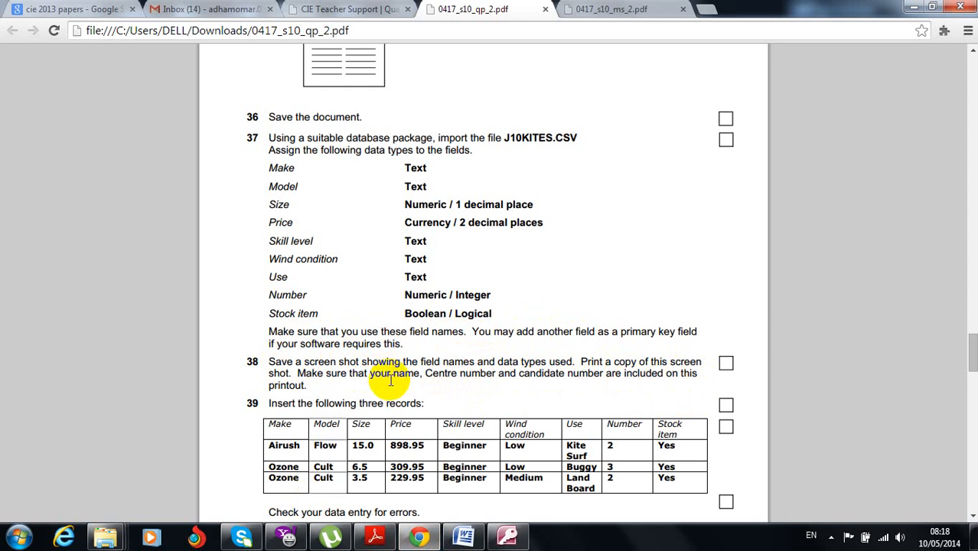
pyautogui.moveTo(476, 544)
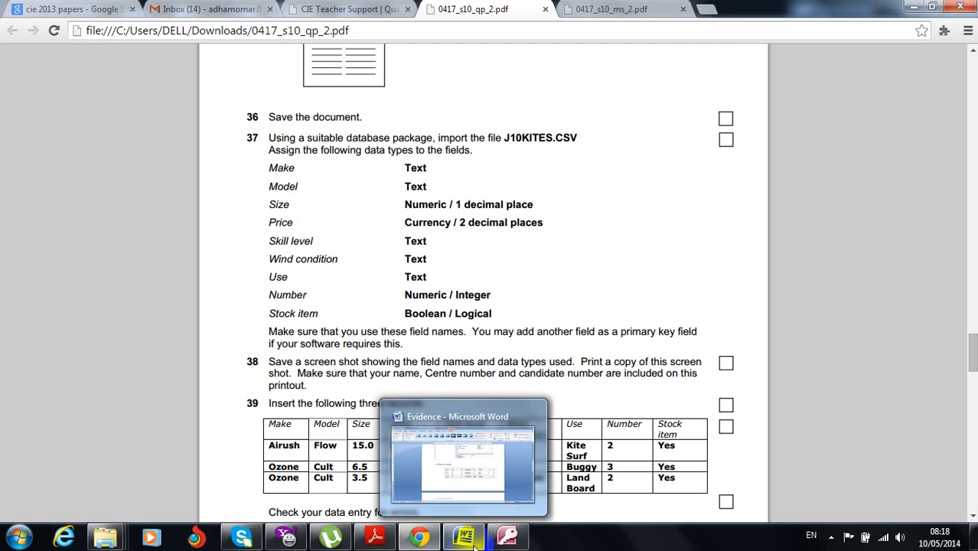
pyautogui.click(507, 537)
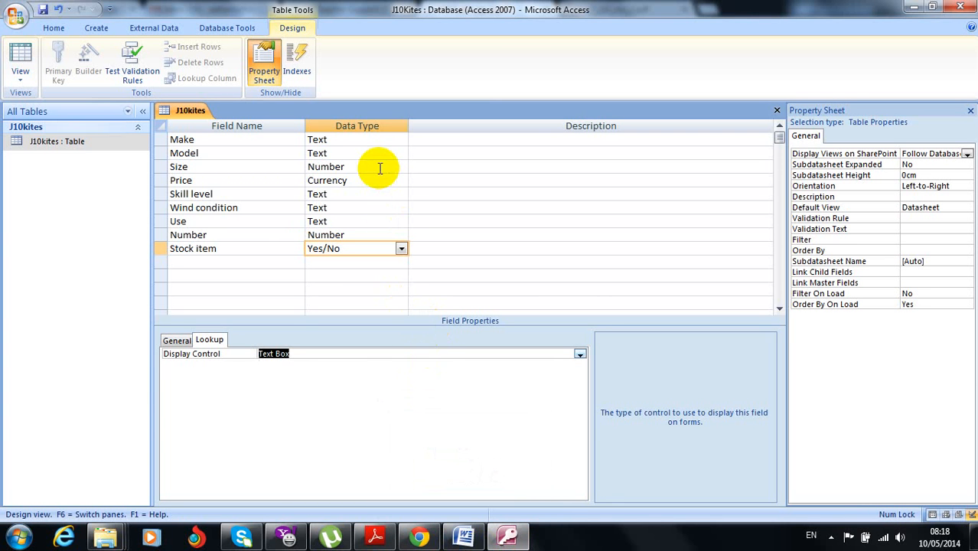
# Step: Review the general field properties of the Size, Price and Number fields in turn
pyautogui.click(378, 168)
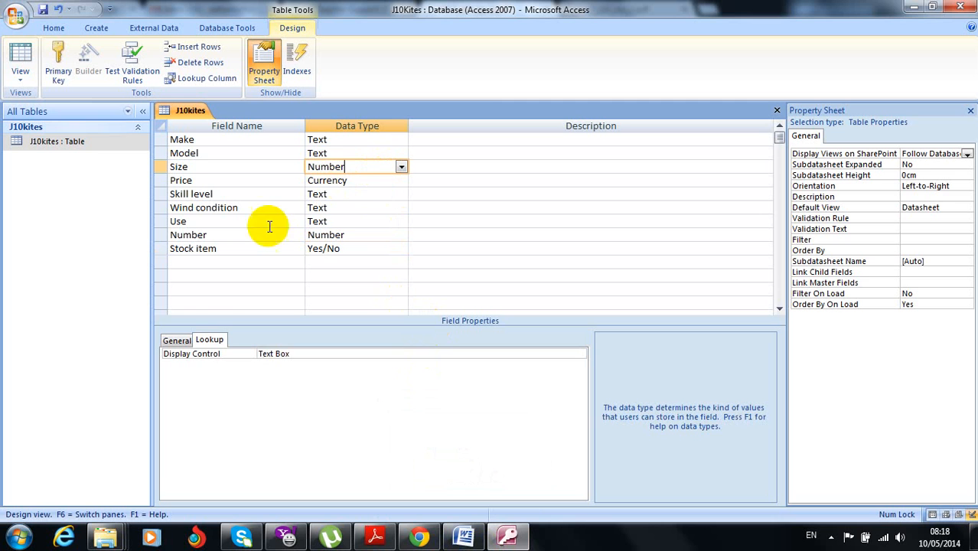
pyautogui.click(177, 339)
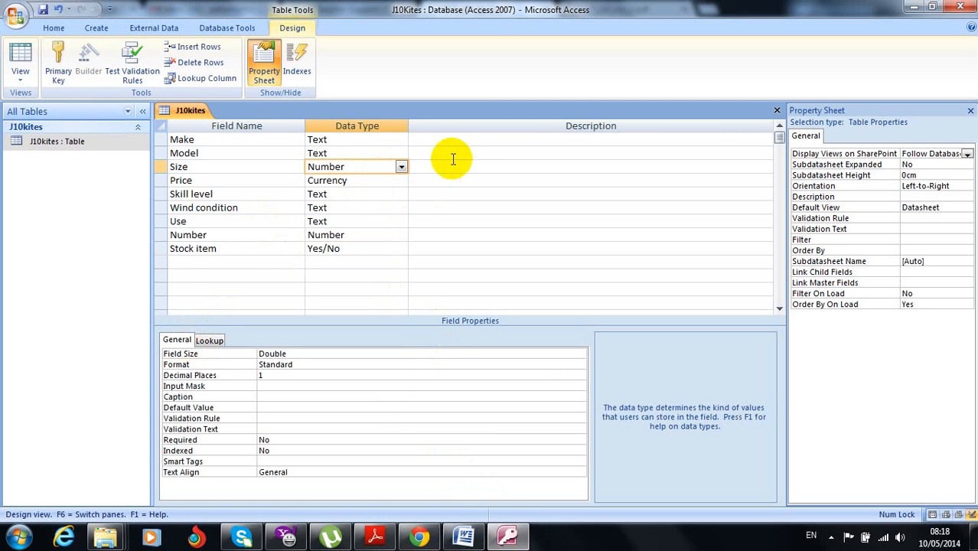
pyautogui.click(365, 180)
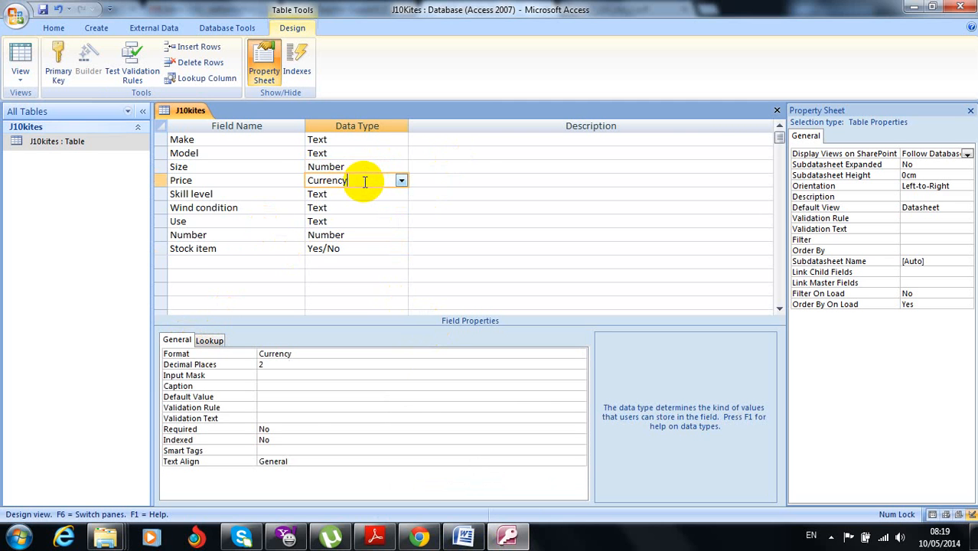
pyautogui.click(369, 235)
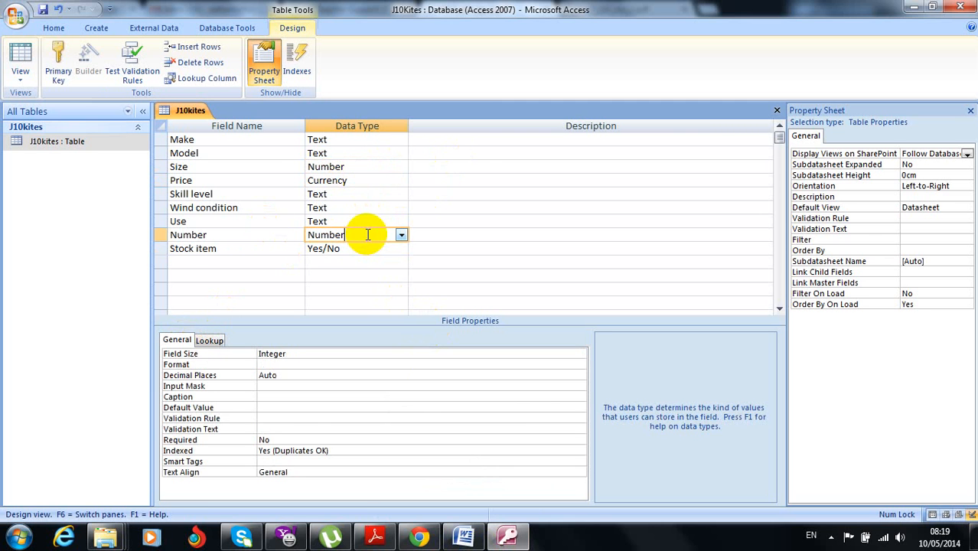
# Step: Switch to the Evidence document in Word and review the data type screenshots under Step 38
pyautogui.click(463, 536)
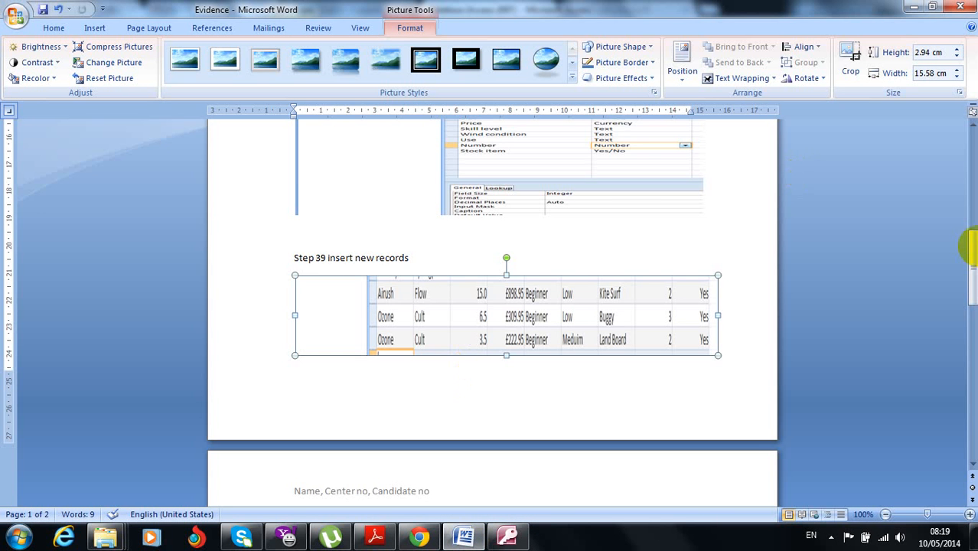
pyautogui.moveTo(970, 264); pyautogui.dragTo(971, 132)
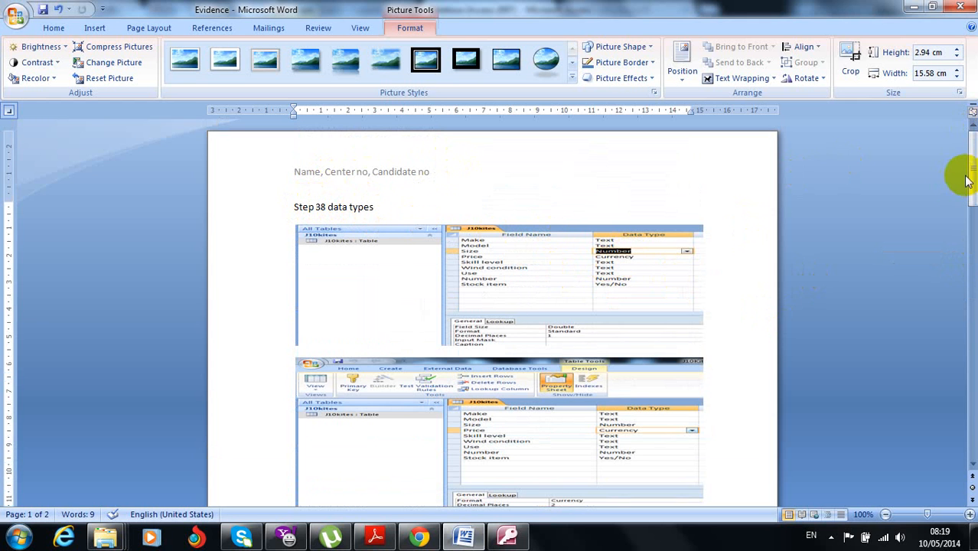
pyautogui.moveTo(969, 171); pyautogui.dragTo(969, 193)
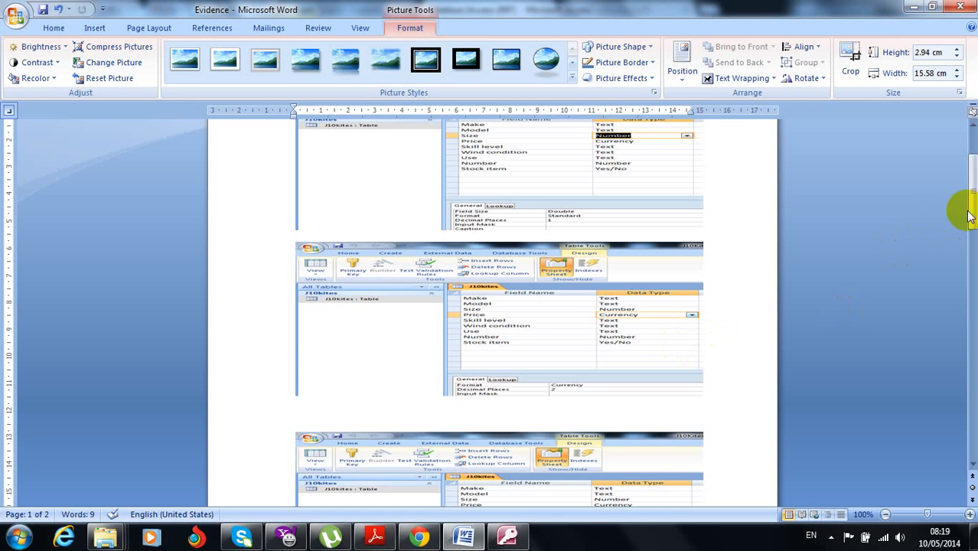
pyautogui.moveTo(971, 208); pyautogui.dragTo(963, 215)
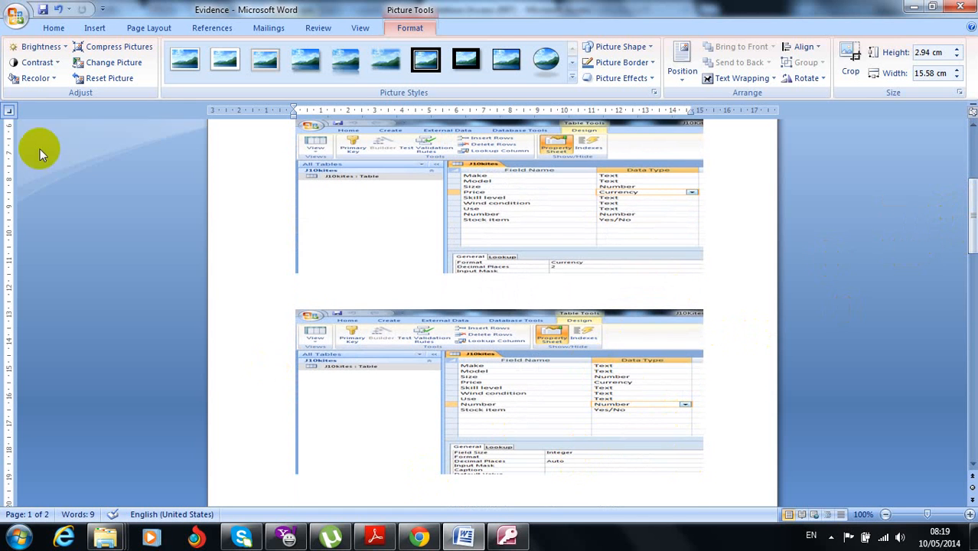
pyautogui.click(14, 11)
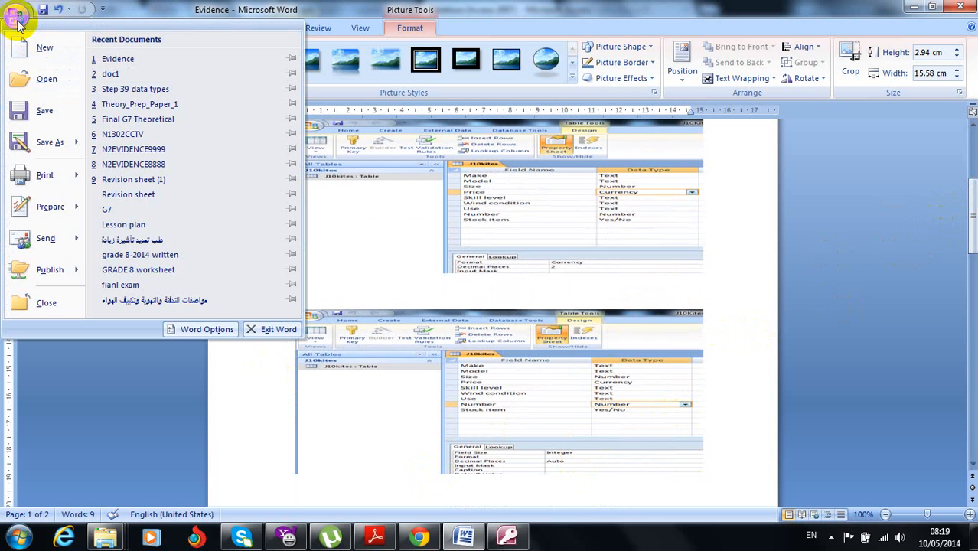
pyautogui.click(43, 177)
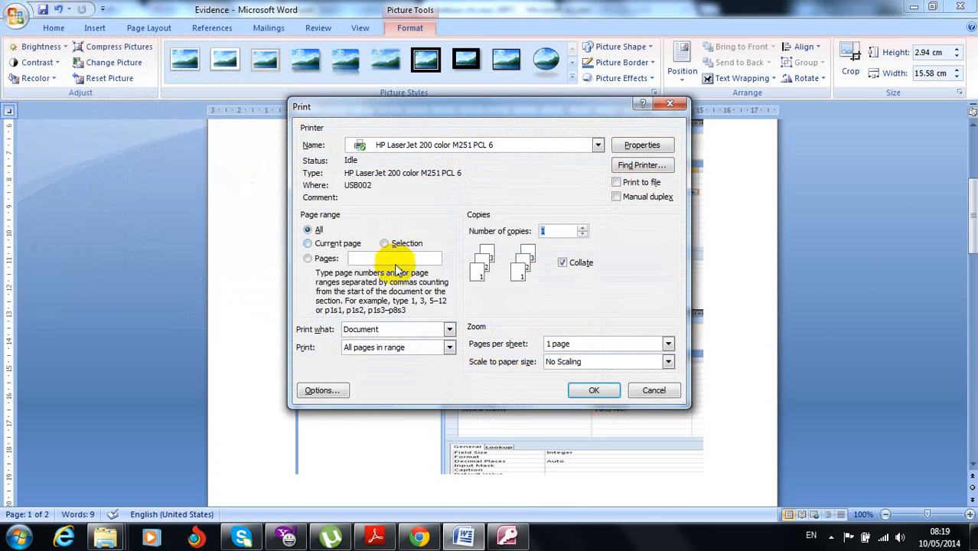
pyautogui.click(652, 392)
# Step: Show the Evidence document in print preview, look through its pages, and close the preview
pyautogui.click(14, 16)
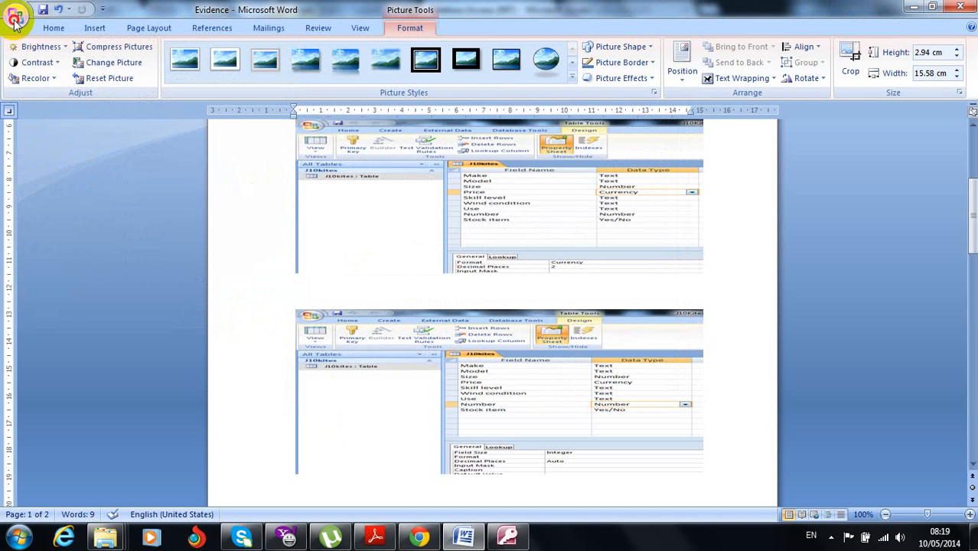
pyautogui.moveTo(66, 175)
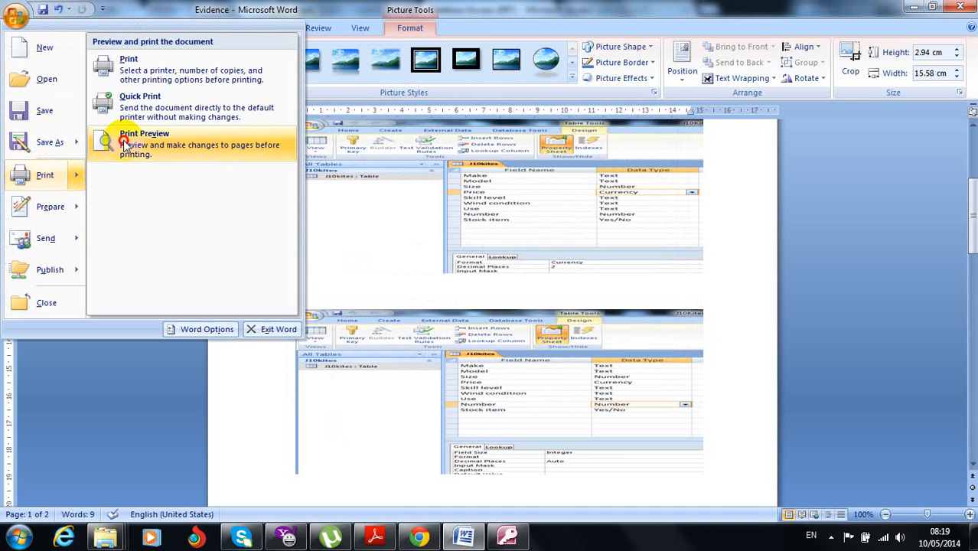
pyautogui.click(125, 140)
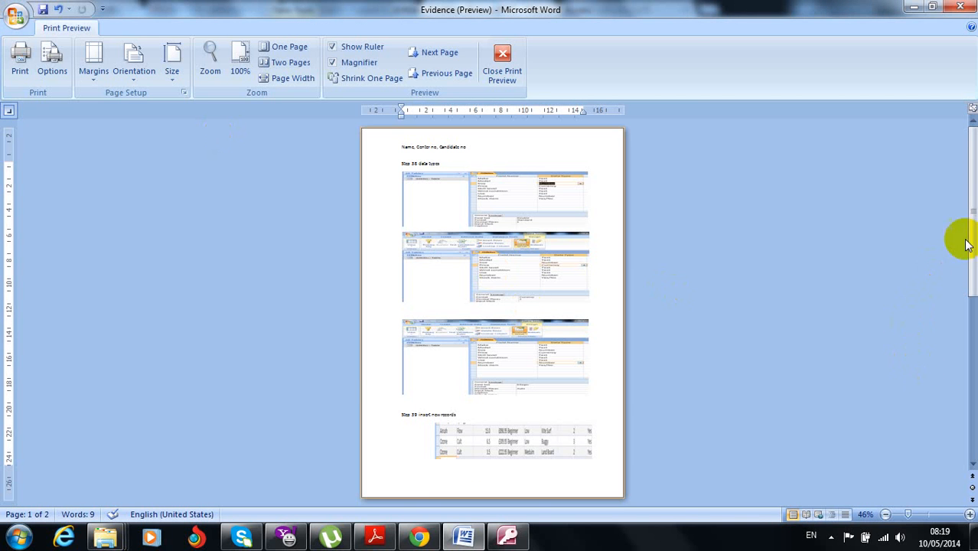
pyautogui.moveTo(972, 242)
pyautogui.mouseDown()
pyautogui.moveTo(971, 395)
pyautogui.moveTo(971, 236)
pyautogui.mouseUp()
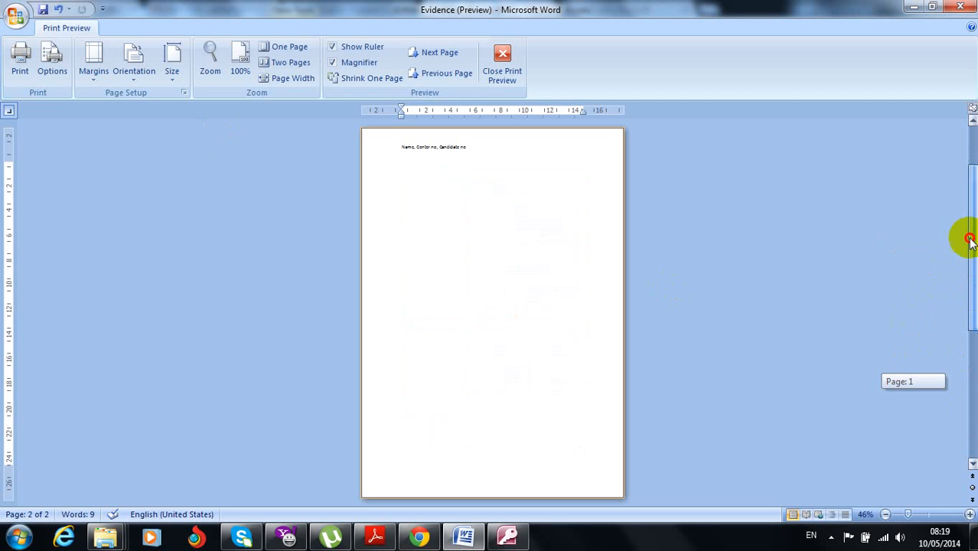
pyautogui.click(505, 62)
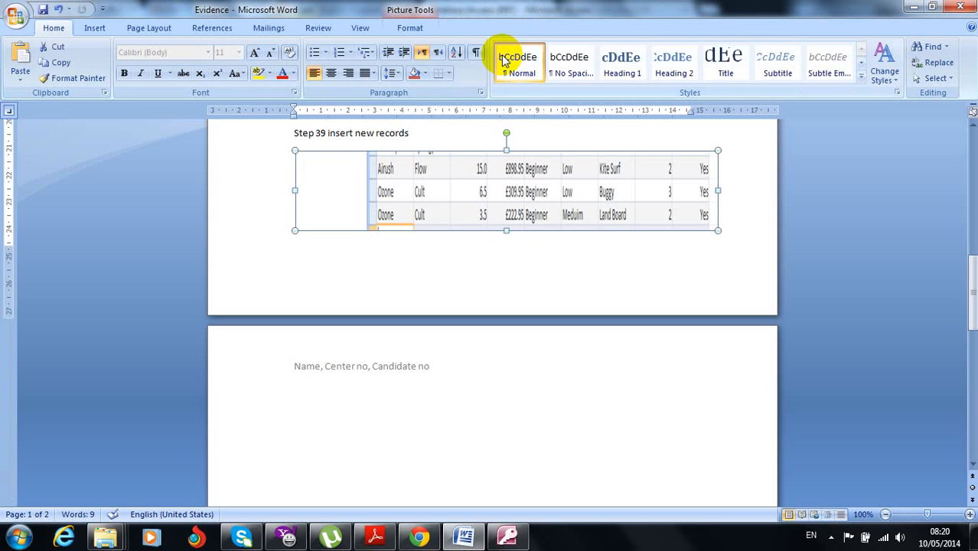
# Step: Copy Airush from question 39 in Chrome, return to Access, and open the J10kites table in Datasheet view, saving it despite possible data loss
pyautogui.click(419, 536)
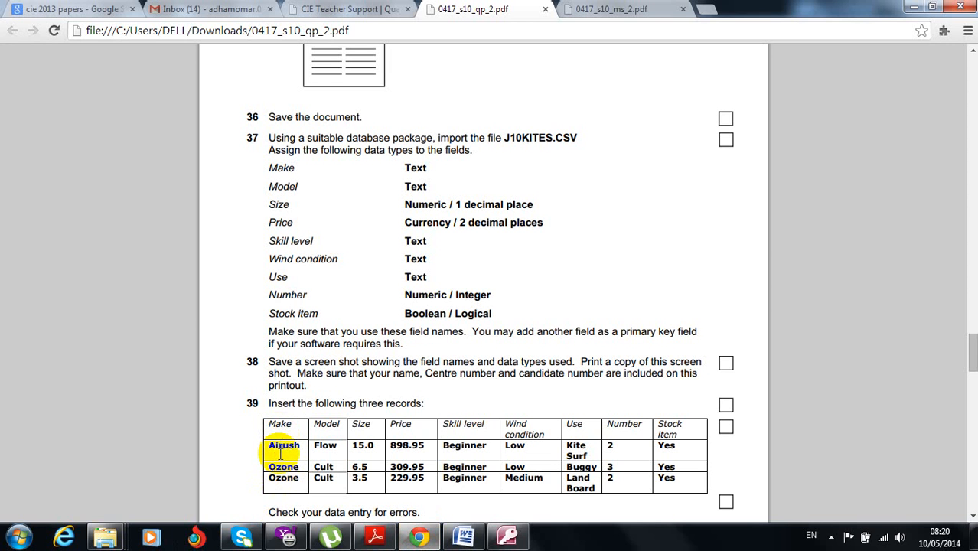
pyautogui.moveTo(281, 453); pyautogui.dragTo(285, 448)
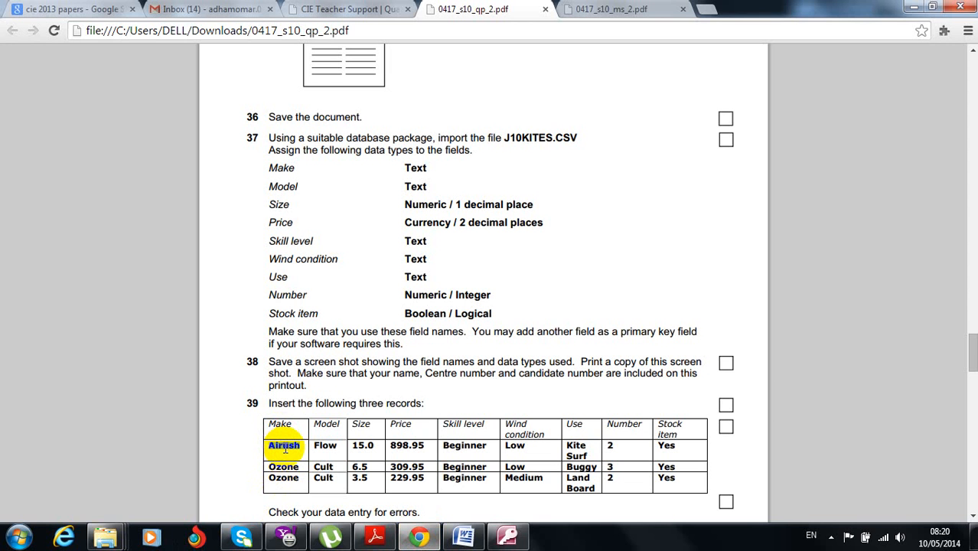
pyautogui.click(506, 536)
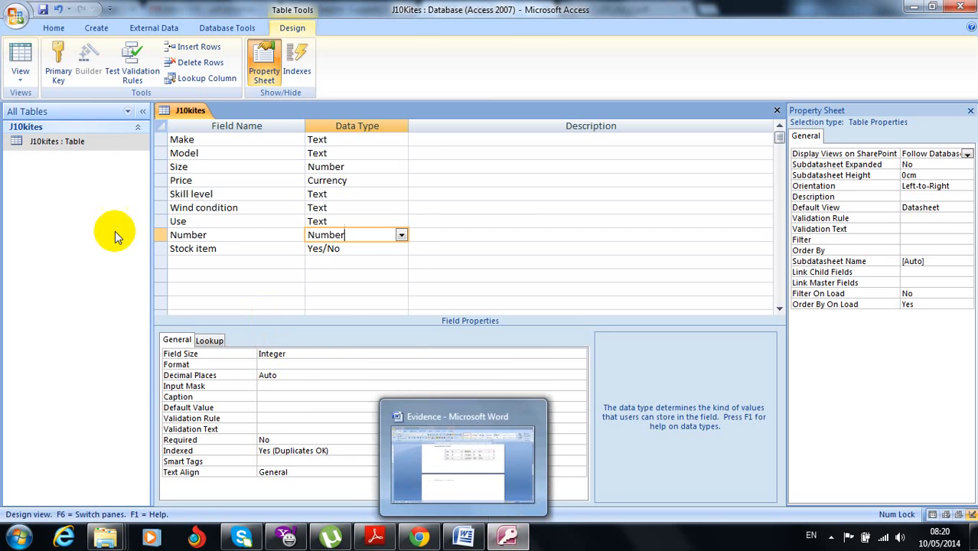
pyautogui.click(20, 60)
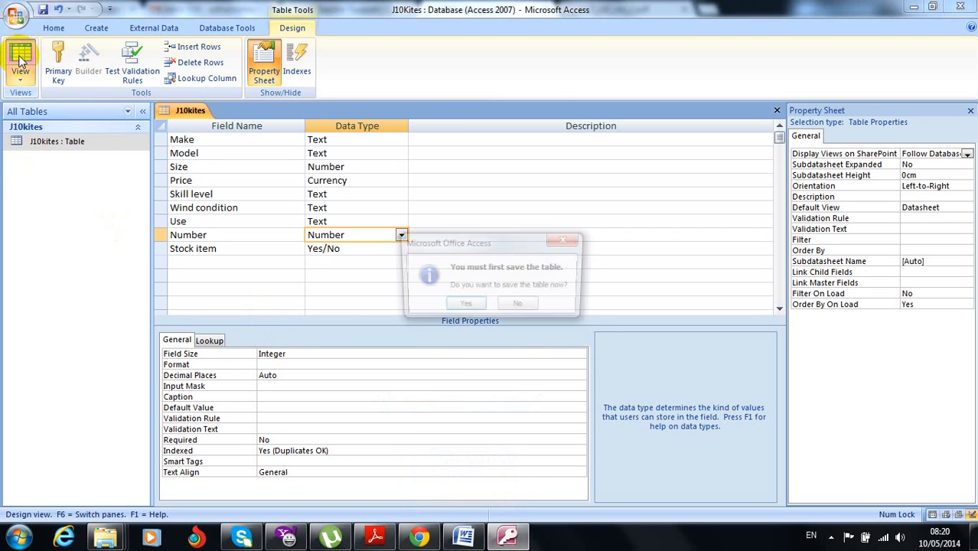
pyautogui.press('Return')
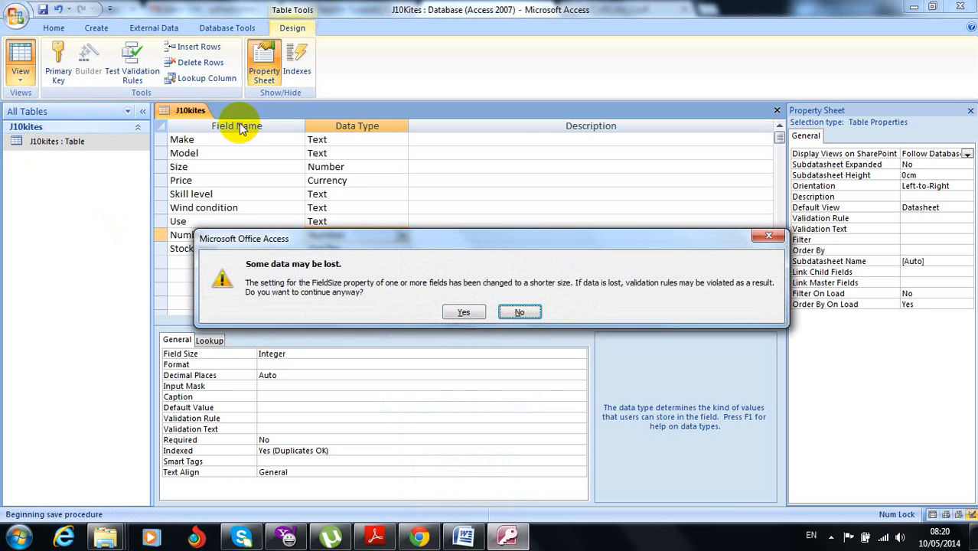
pyautogui.click(460, 310)
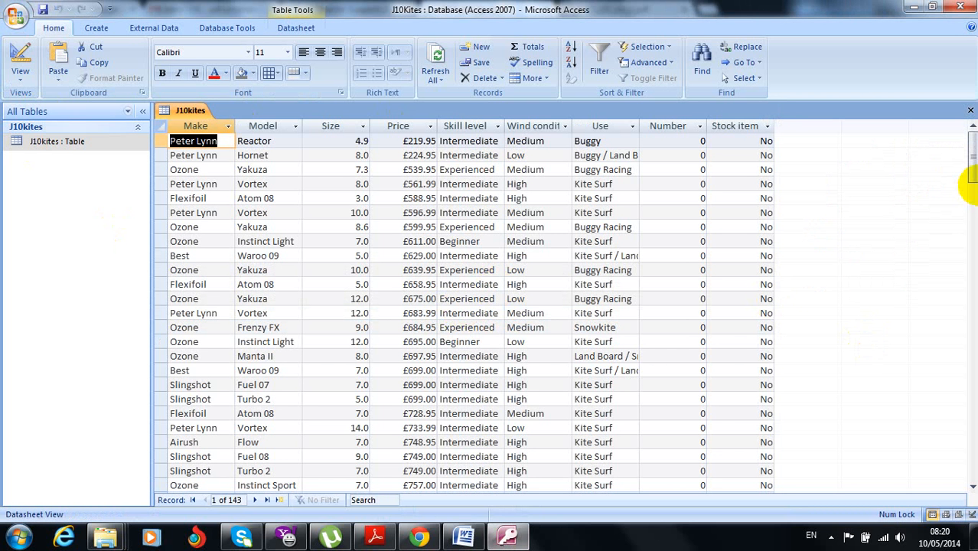
# Step: Start a new record at the end of the J10kites table with Airush as its Make
pyautogui.moveTo(971, 176); pyautogui.dragTo(970, 453)
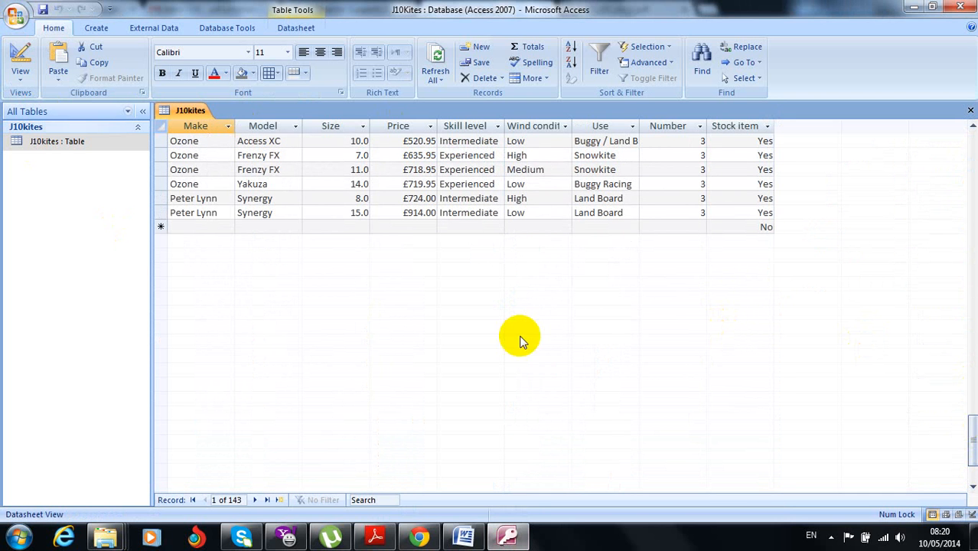
pyautogui.click(206, 228)
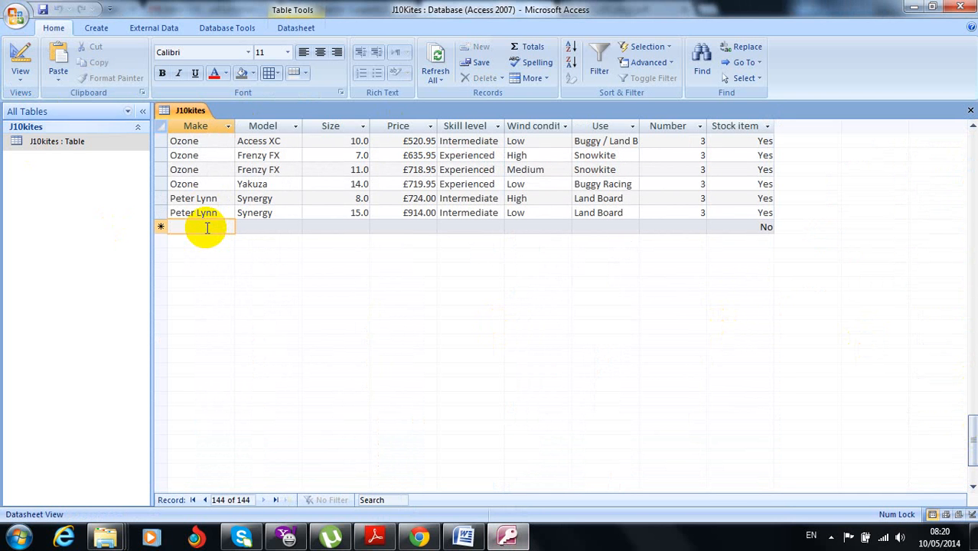
pyautogui.write('Airush')
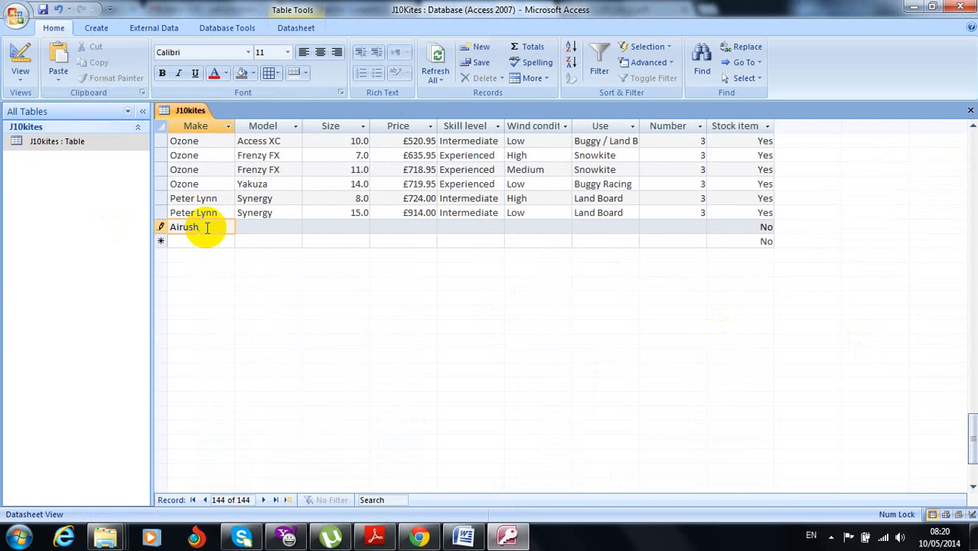
pyautogui.press('Tab')
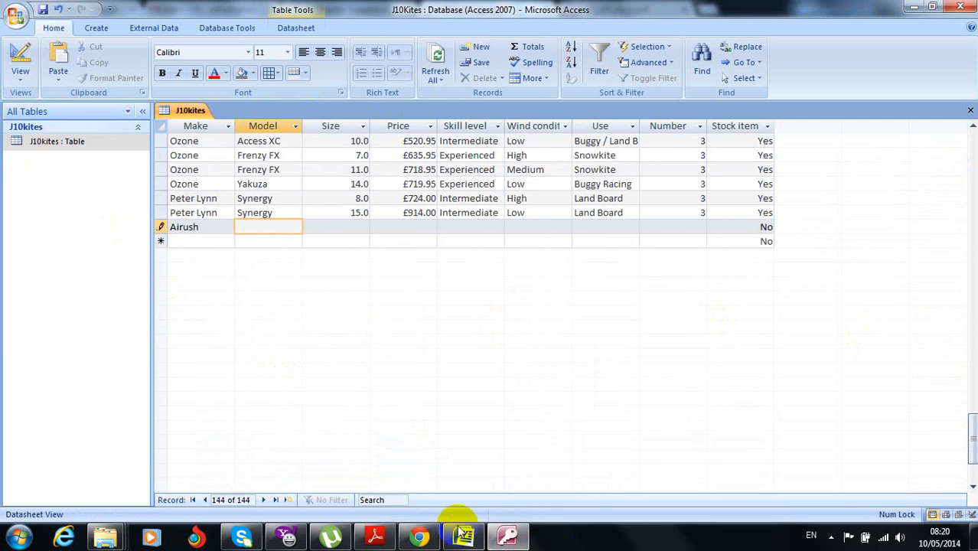
# Step: Copy the model Flow from question 39 in Chrome and enter it as the Airush record's Model in Access
pyautogui.click(420, 538)
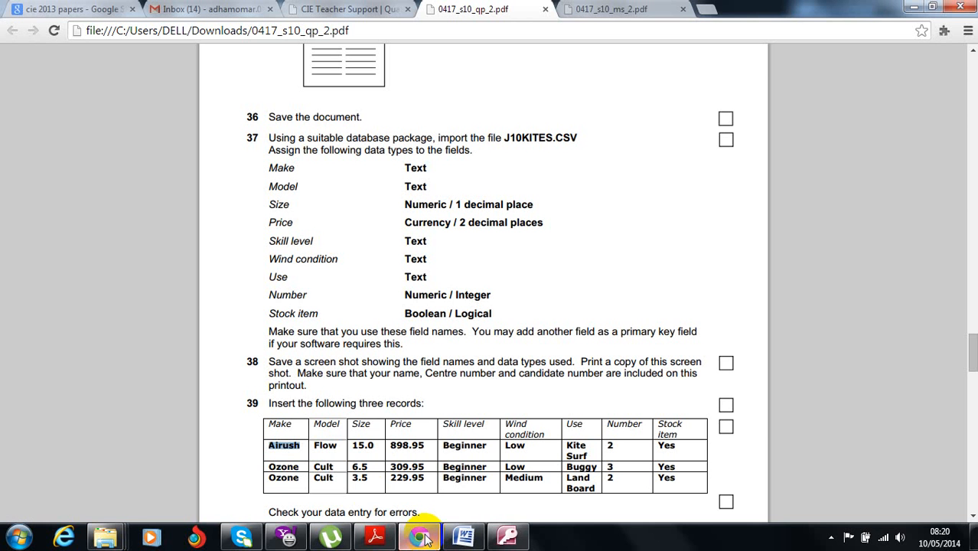
pyautogui.click(324, 445)
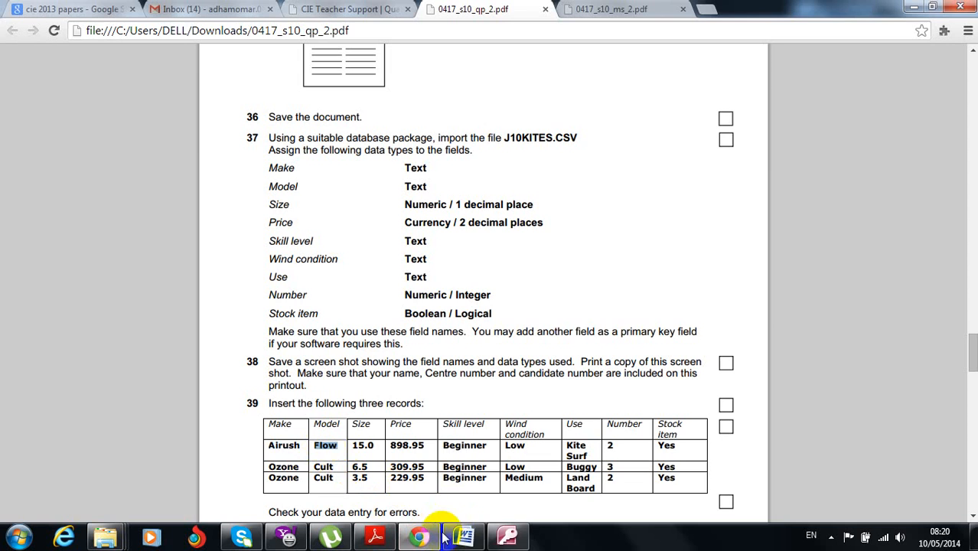
pyautogui.click(507, 538)
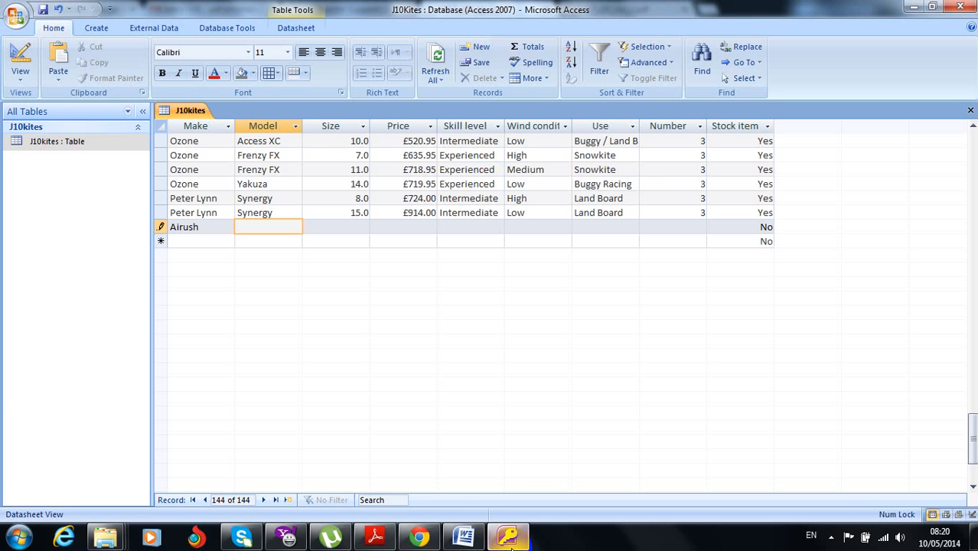
pyautogui.press('Tab')
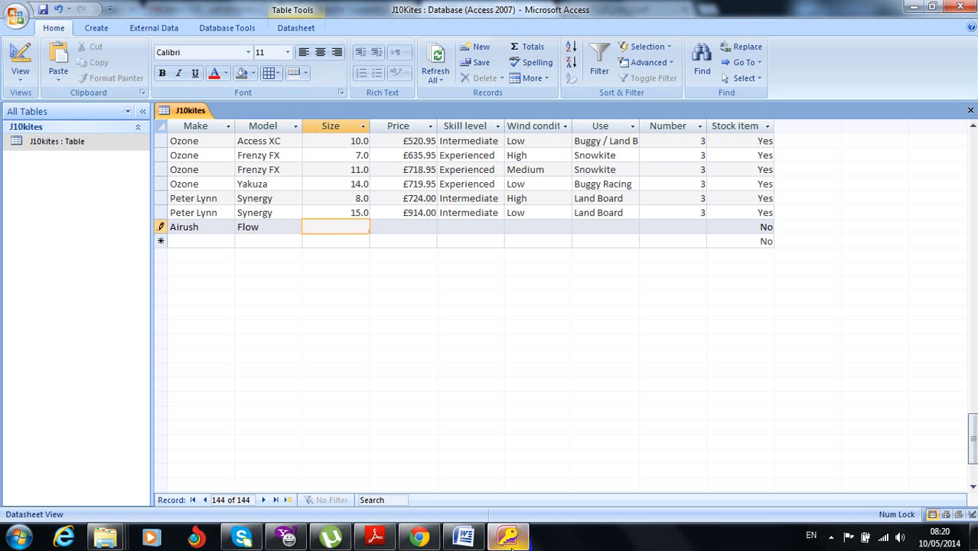
# Step: Check question 39 in Chrome for the Airush record's size and price, and enter 15.0 and 898.95 in Access
pyautogui.click(416, 539)
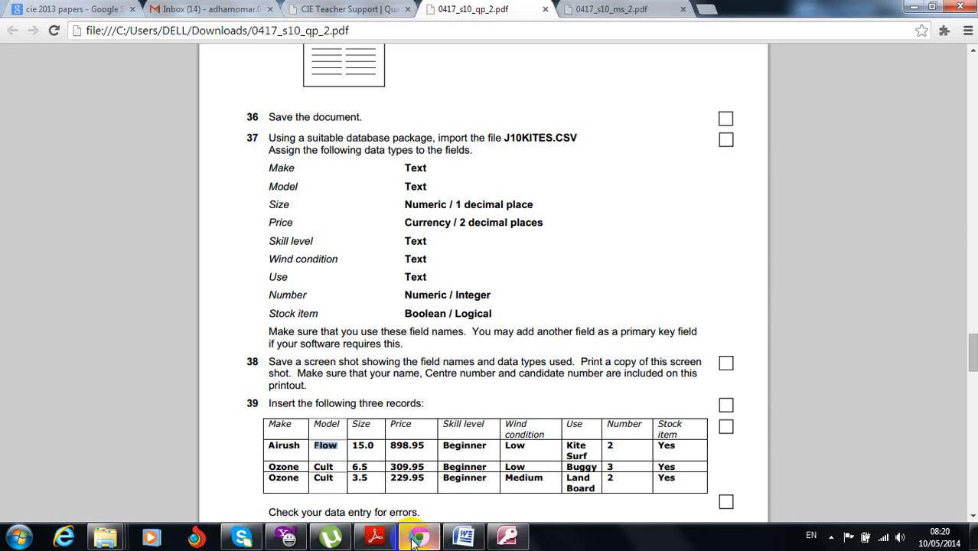
pyautogui.click(415, 539)
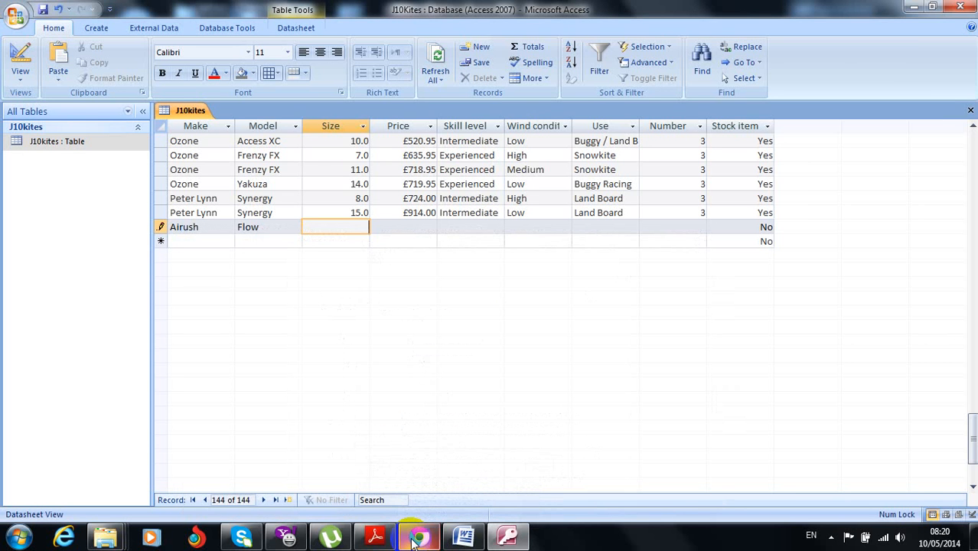
pyautogui.press('Tab')
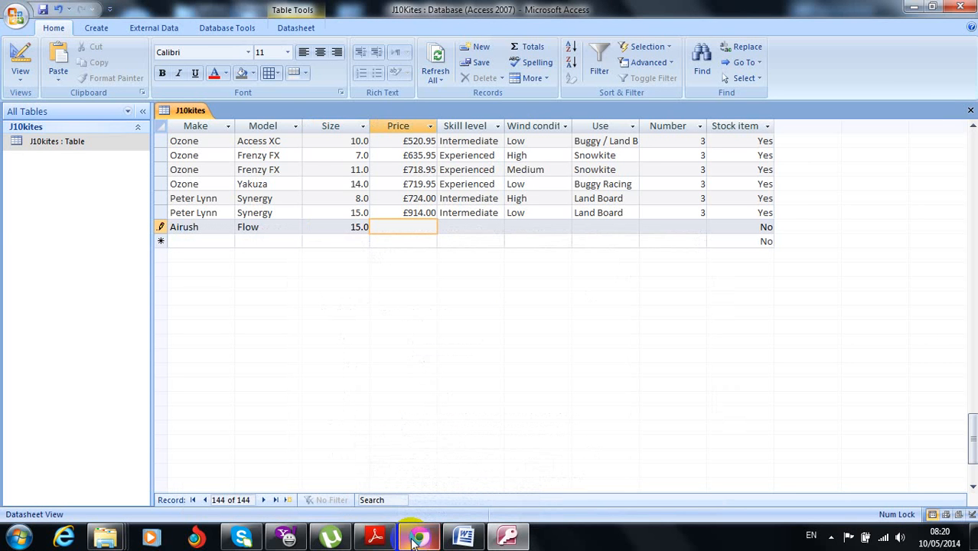
pyautogui.click(416, 538)
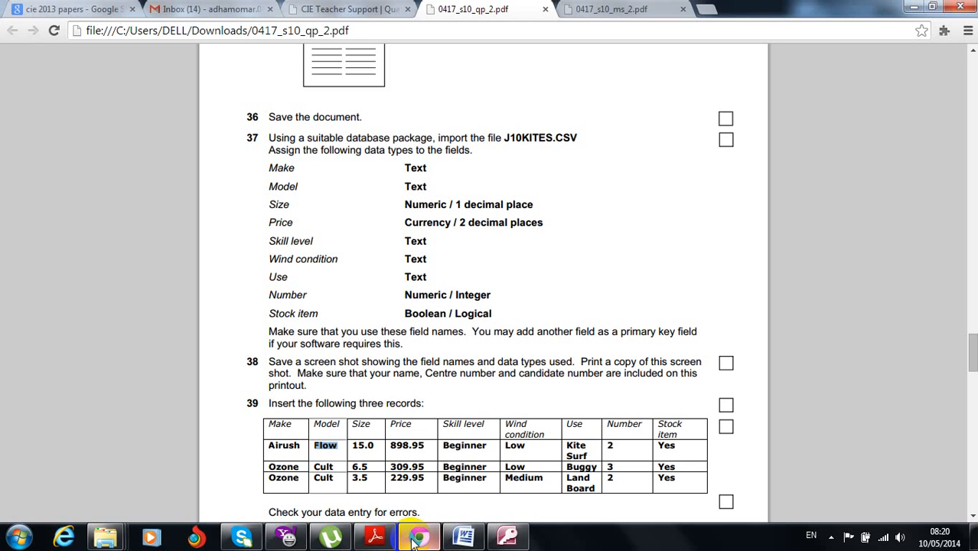
pyautogui.click(416, 539)
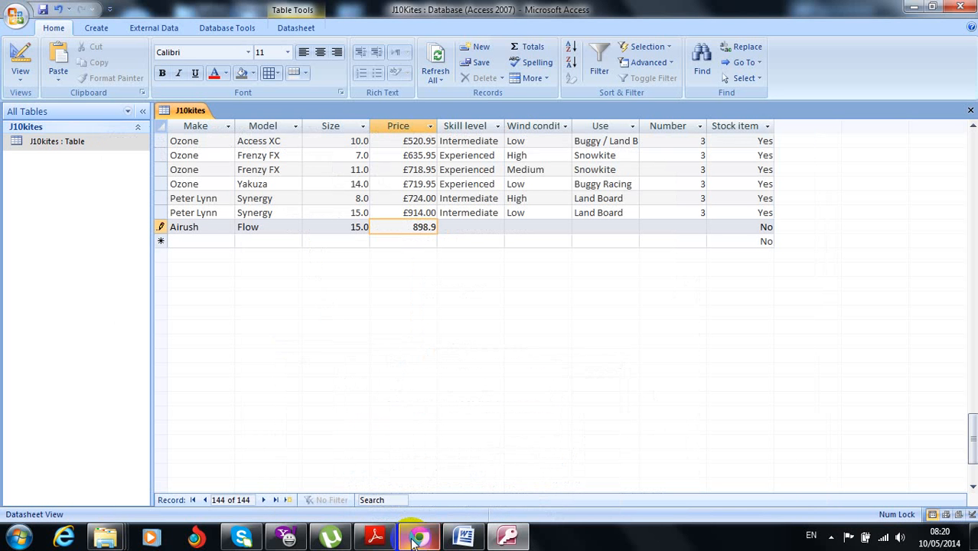
pyautogui.press('Tab')
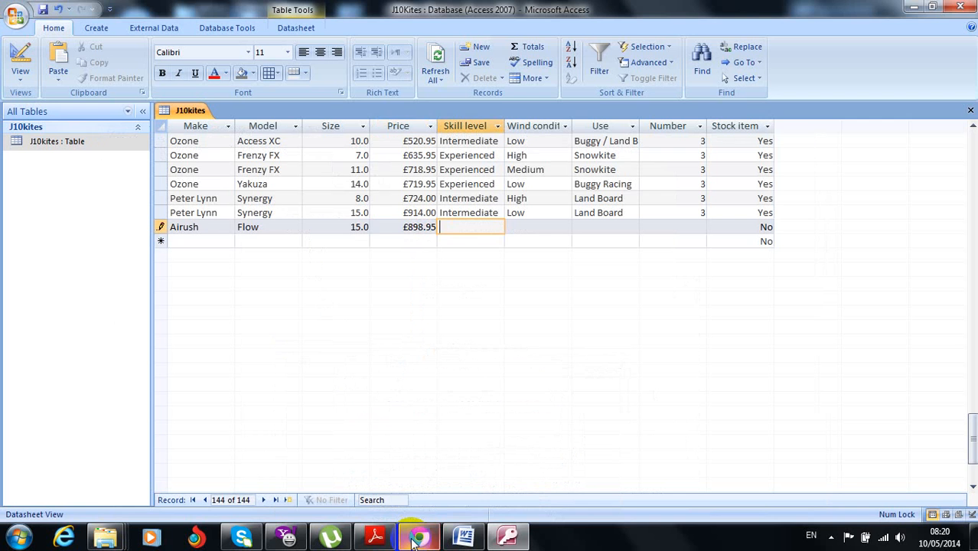
# Step: Copy Beginner from question 39 in Chrome and paste it as the Airush record's Skill level in Access
pyautogui.click(413, 542)
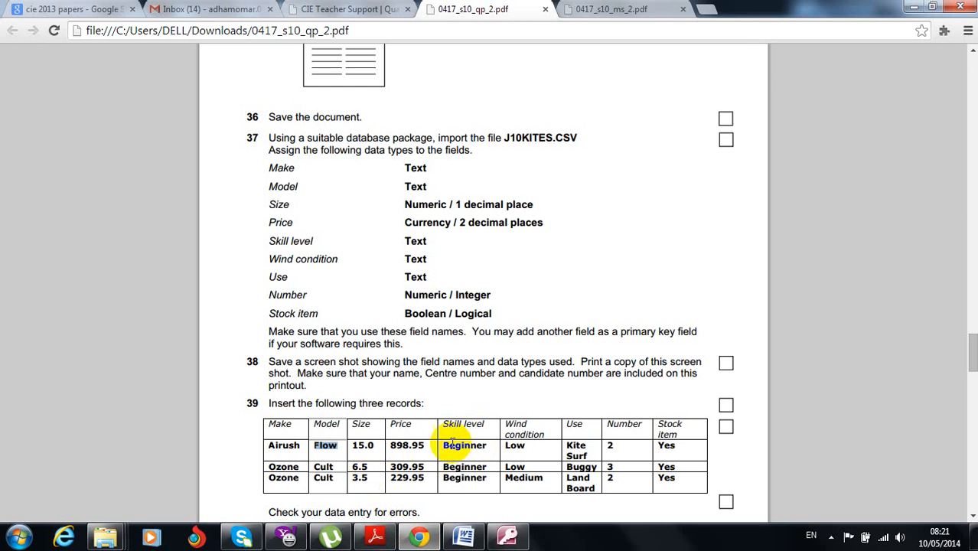
pyautogui.doubleClick(459, 450)
pyautogui.hotkey('ctrl', 'c')
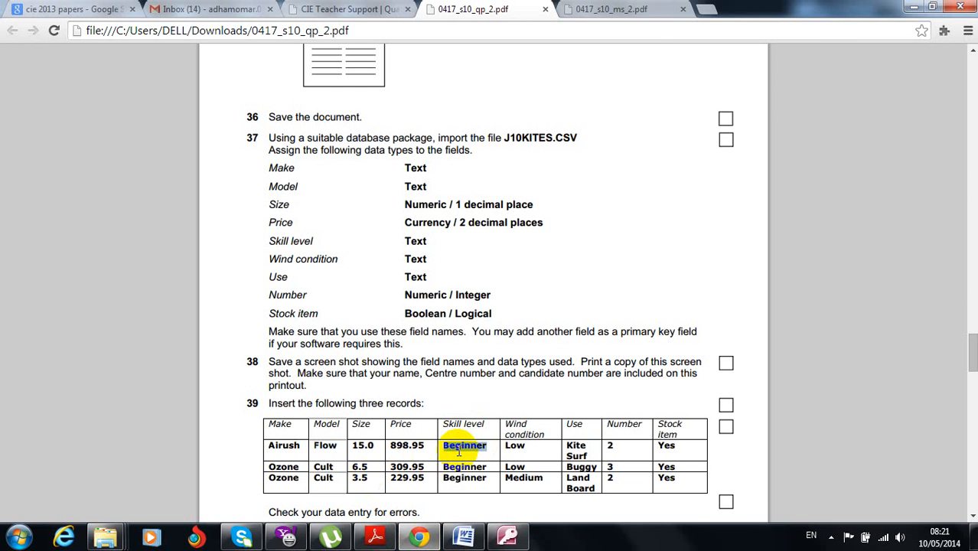
pyautogui.click(509, 538)
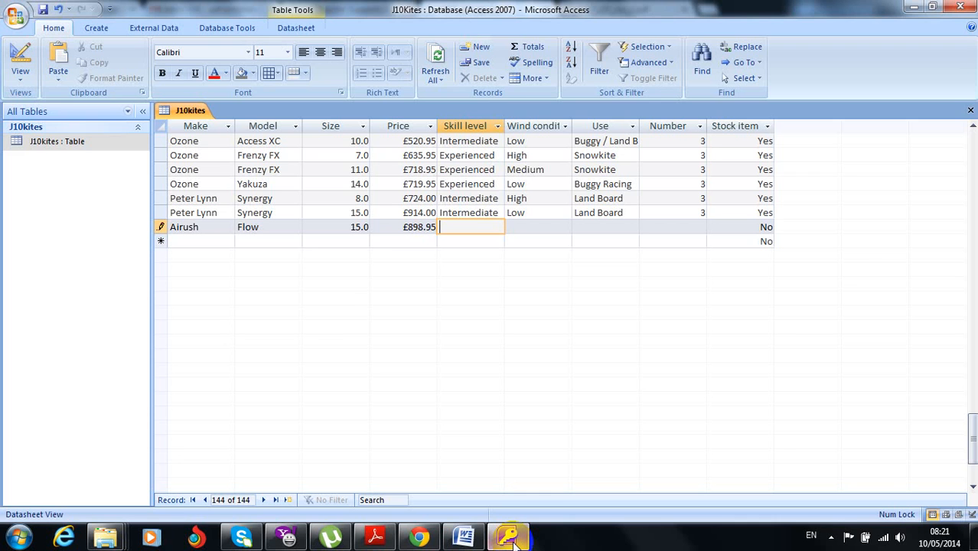
pyautogui.hotkey('ctrl', 'v')
pyautogui.press('Tab')
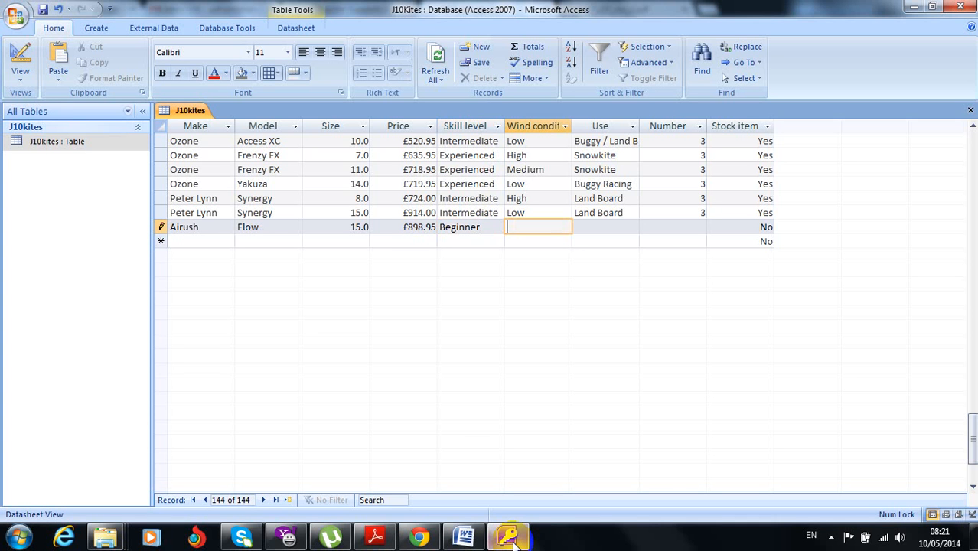
# Step: Copy Low from question 39 in Chrome and enter it as the Airush record's Wind condition in Access
pyautogui.click(514, 542)
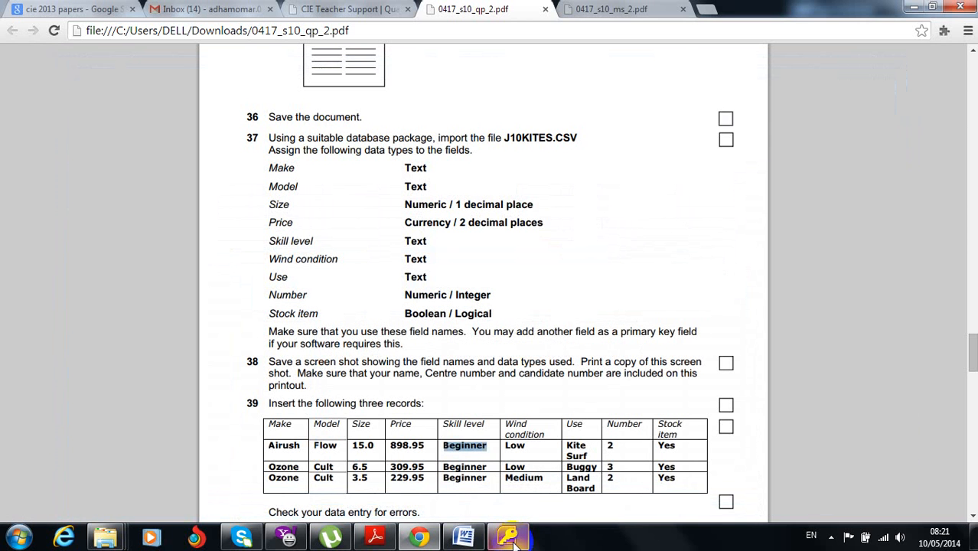
pyautogui.doubleClick(514, 446)
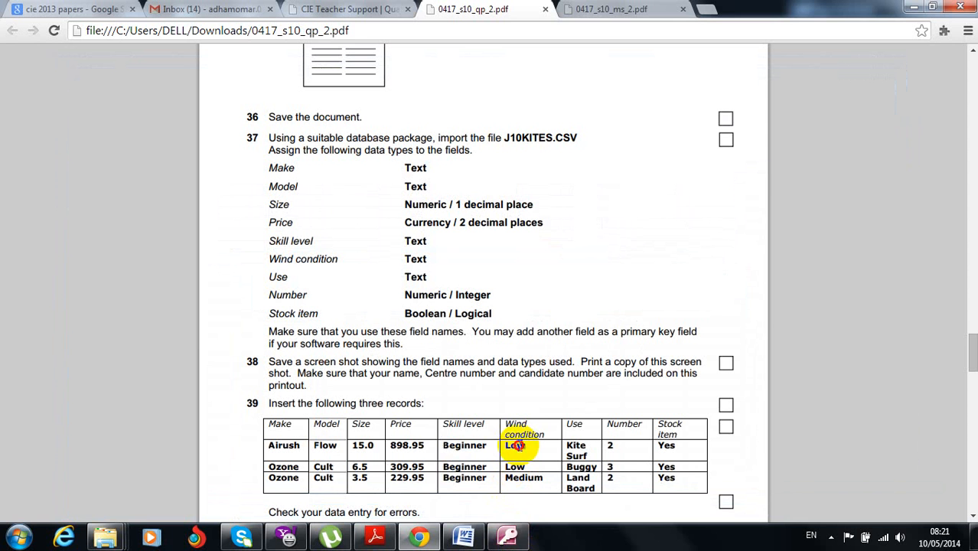
pyautogui.click(510, 536)
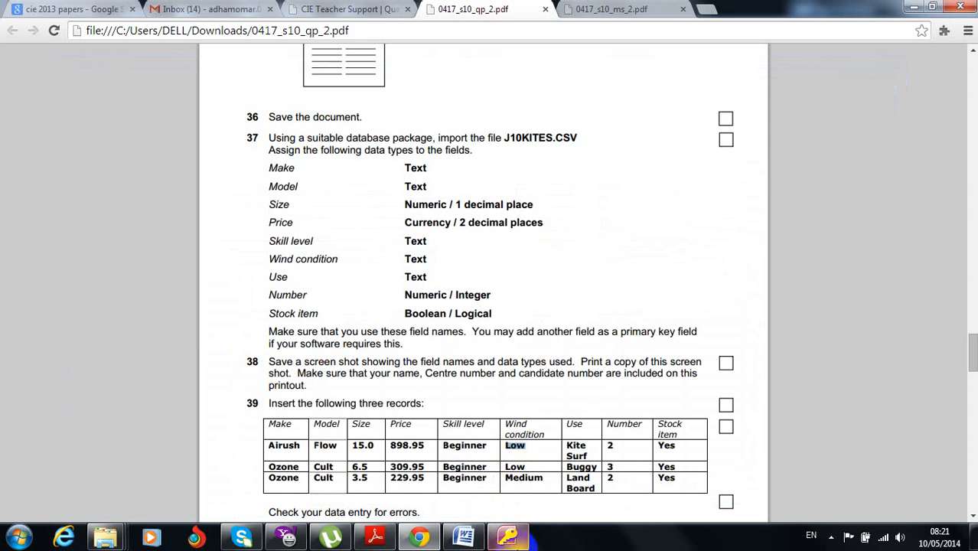
pyautogui.click(518, 543)
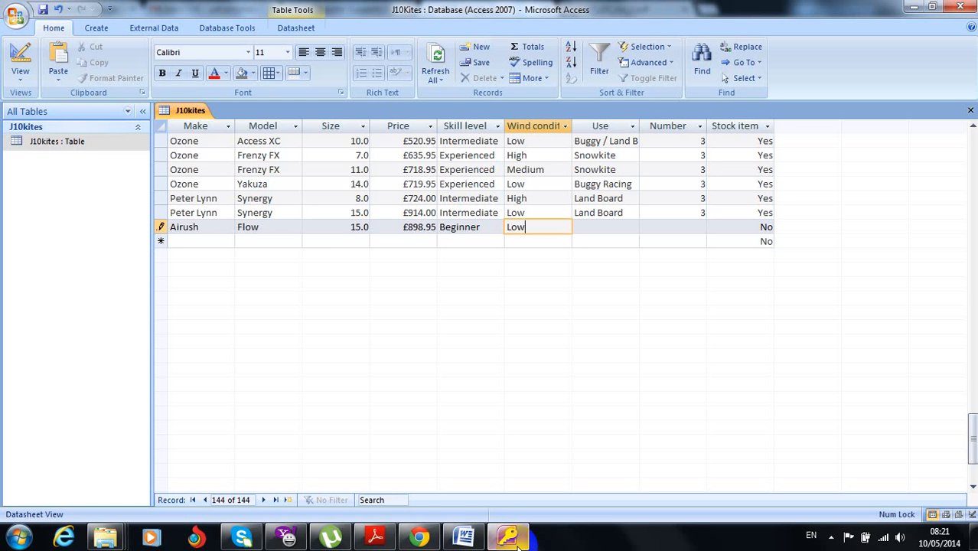
# Step: Look up the Airush record's Use in question 39 in Chrome and enter Kite Surf, with a space, in Access
pyautogui.click(518, 544)
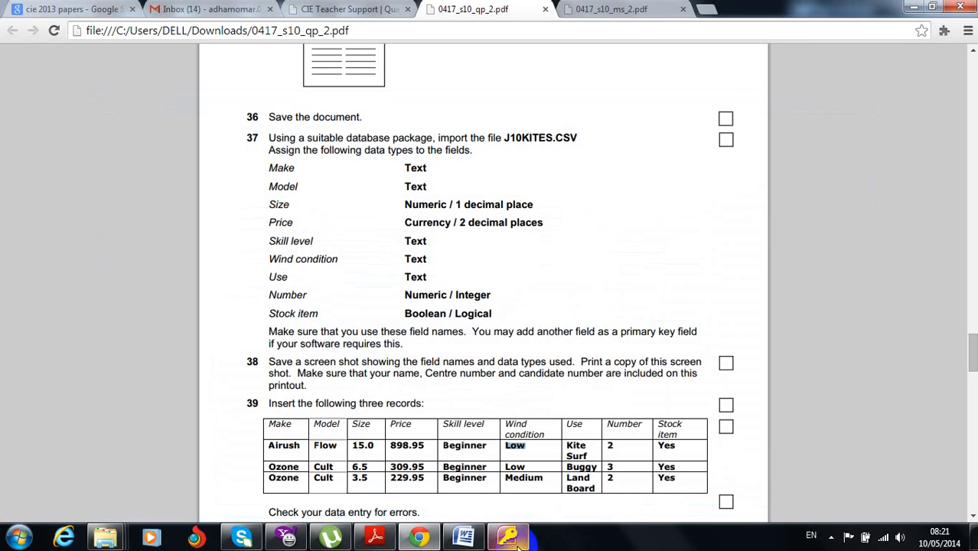
pyautogui.doubleClick(575, 449)
pyautogui.moveTo(575, 443)
pyautogui.mouseDown()
pyautogui.moveTo(583, 462)
pyautogui.moveTo(589, 456)
pyautogui.mouseUp()
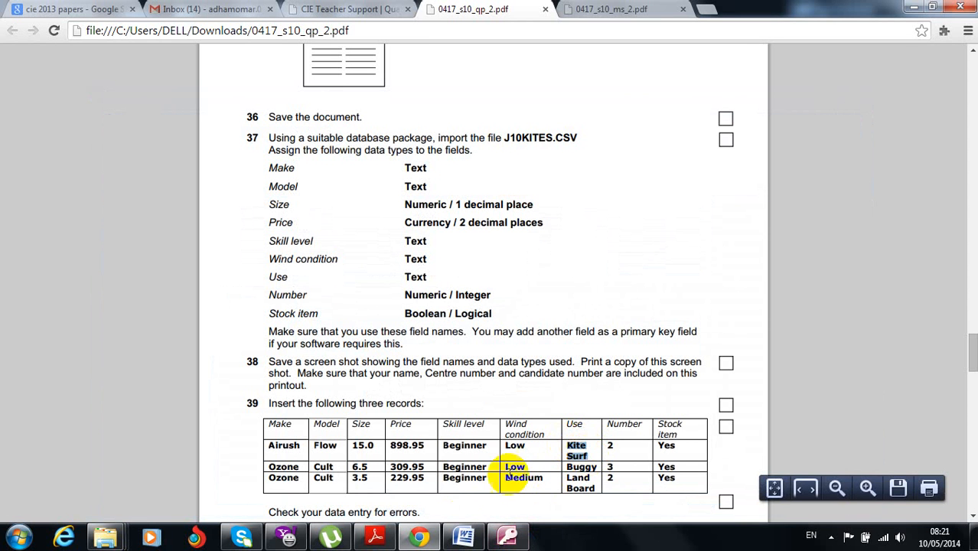
pyautogui.click(507, 538)
pyautogui.click(628, 225)
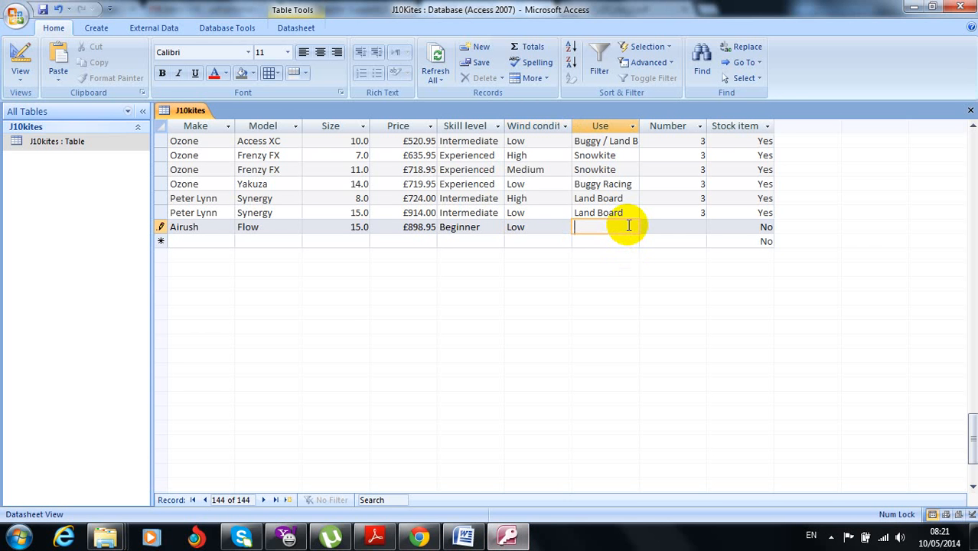
pyautogui.write('Surf')
pyautogui.moveTo(629, 225); pyautogui.dragTo(558, 216)
pyautogui.write('Kite')
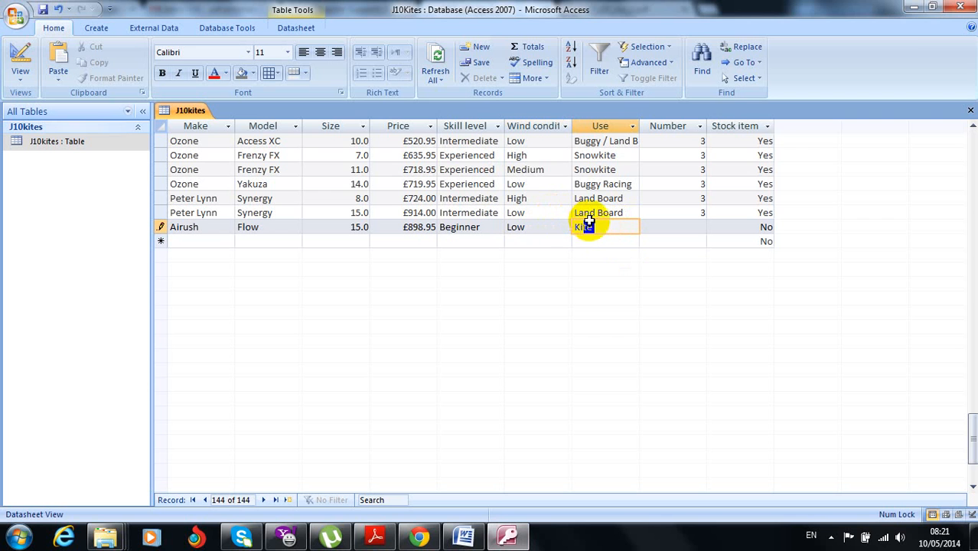
pyautogui.click(603, 226)
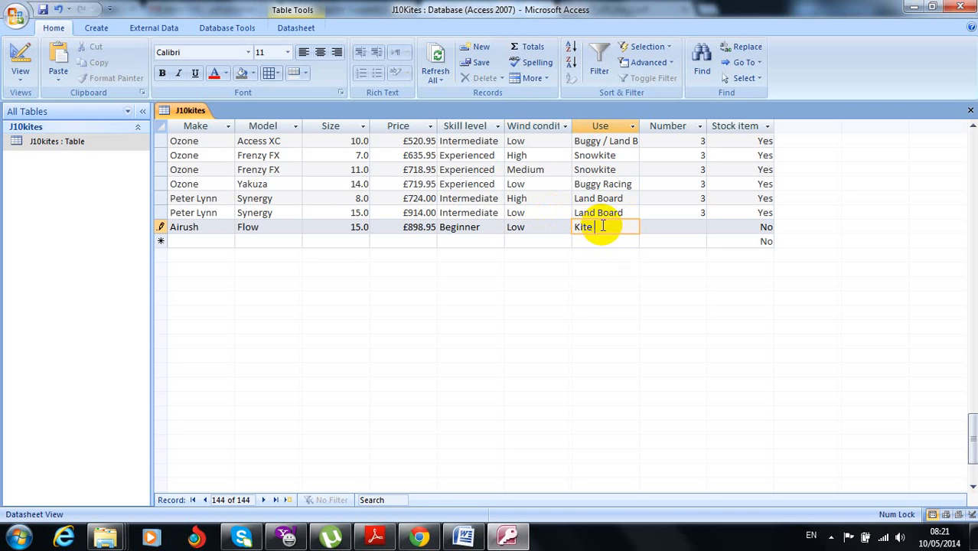
pyautogui.write('Surf')
pyautogui.press('BackSpace')
pyautogui.click(602, 217)
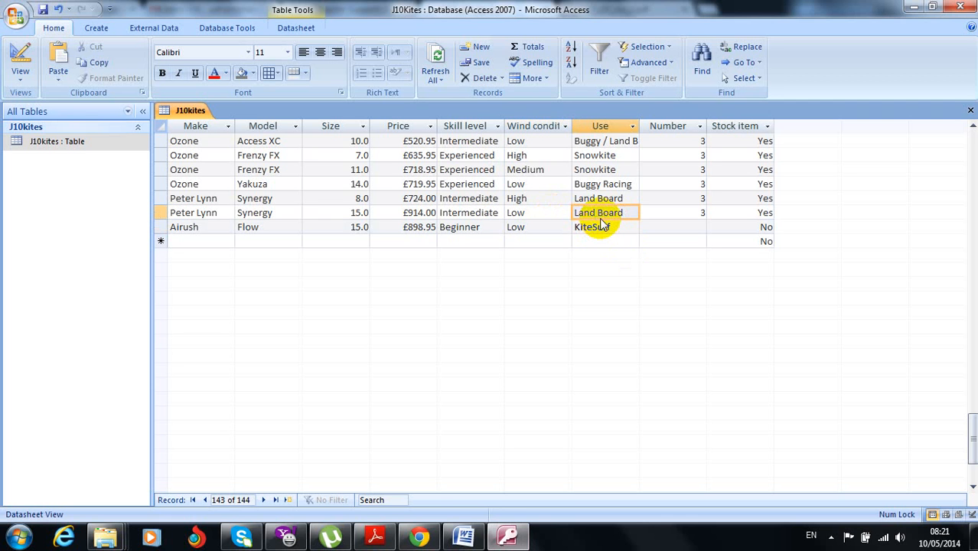
pyautogui.click(592, 226)
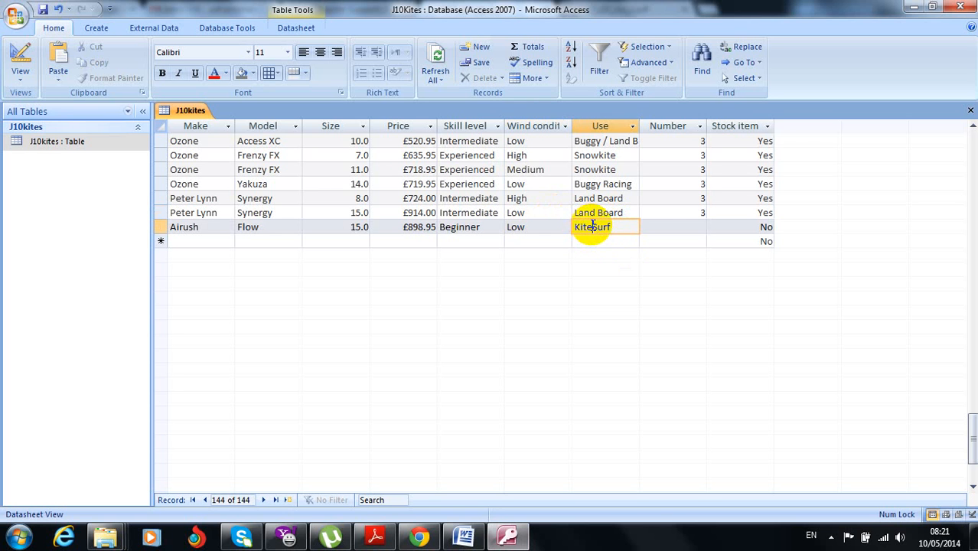
# Step: Check question 39 in Chrome and complete the Airush record in Access with Number 2 and Stock item yes
pyautogui.click(653, 224)
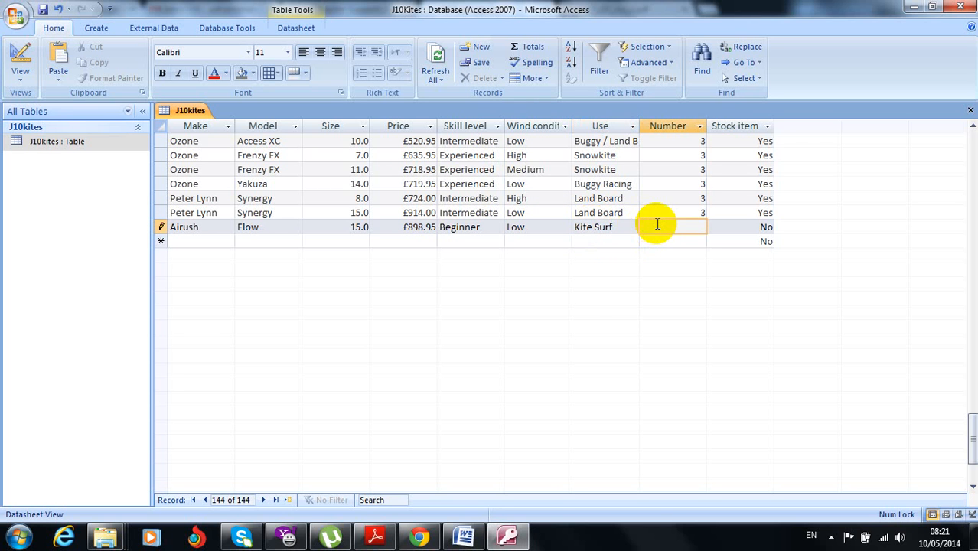
pyautogui.click(418, 538)
pyautogui.click(419, 538)
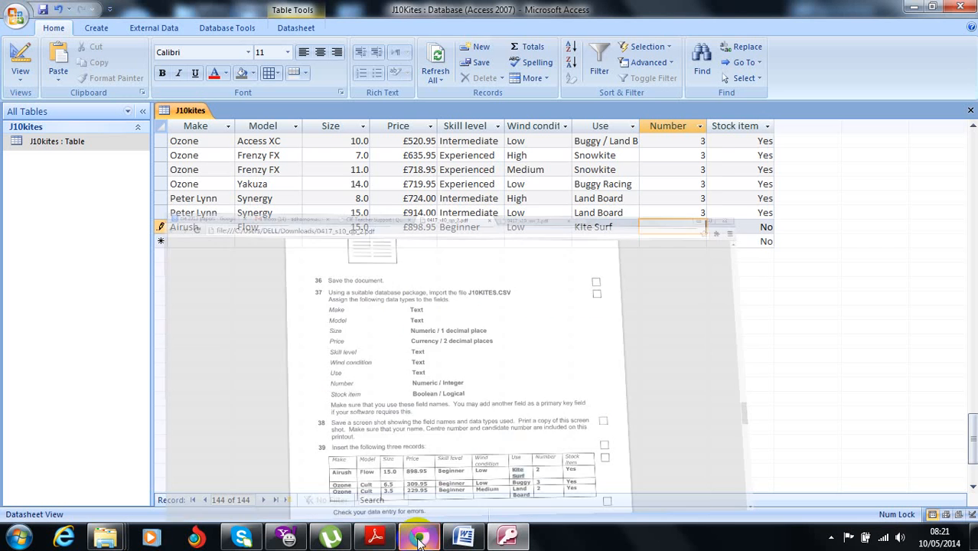
pyautogui.write('2')
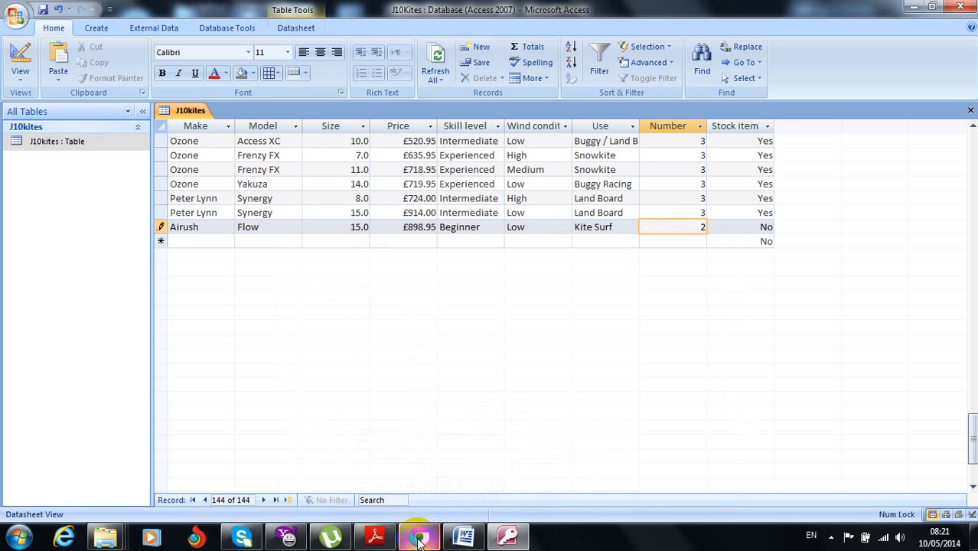
pyautogui.press('Tab')
pyautogui.write('yes')
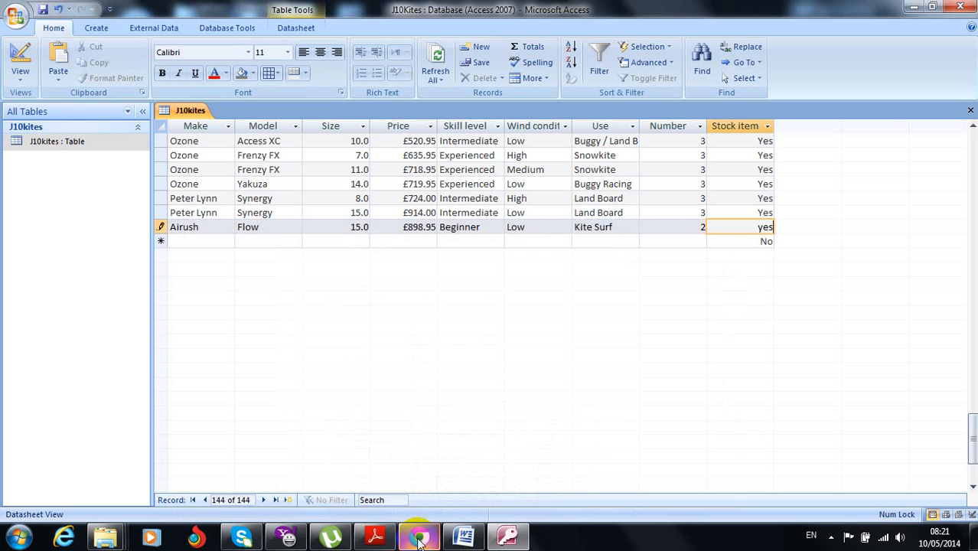
pyautogui.press('Tab')
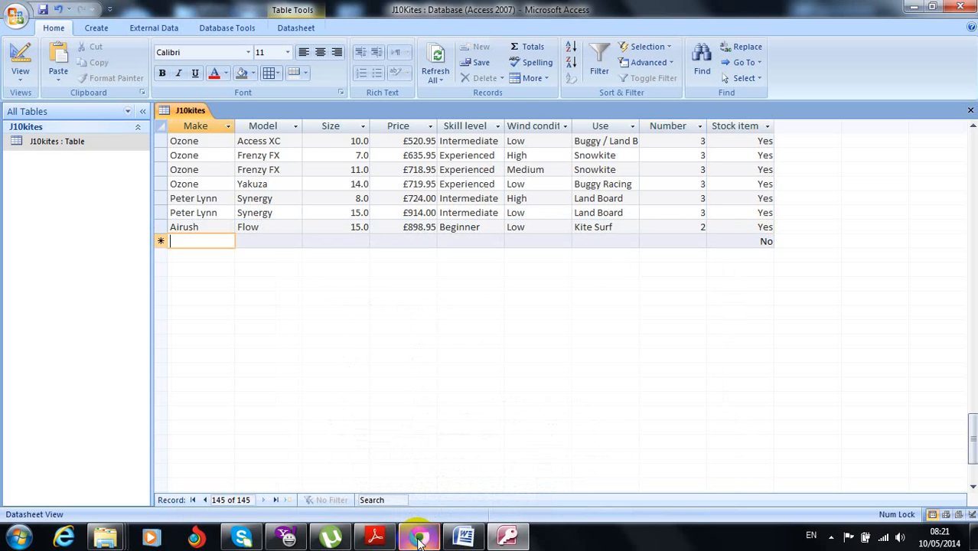
# Step: Check question 39's second record in Chrome and start it in Access with Make Ozone and Model Cult
pyautogui.click(419, 538)
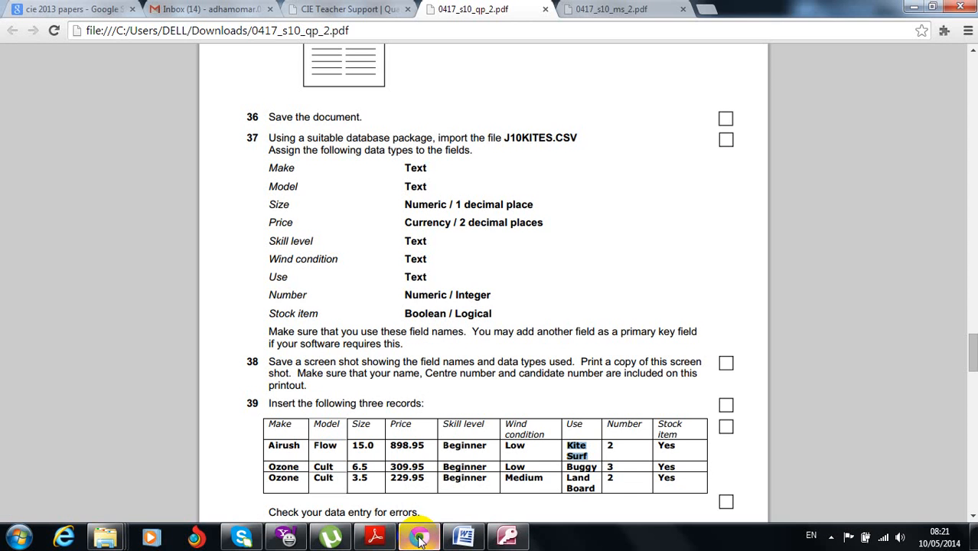
pyautogui.click(419, 538)
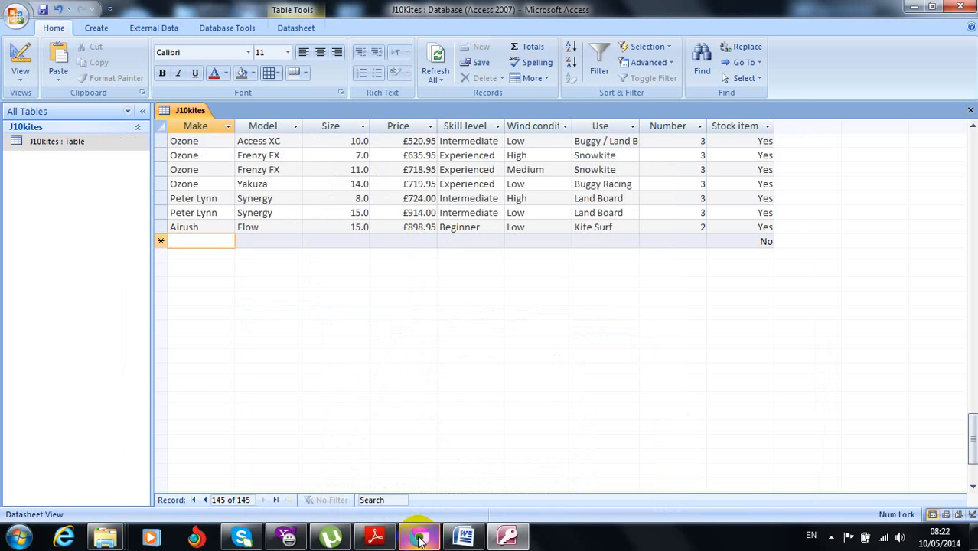
pyautogui.write('Ozone')
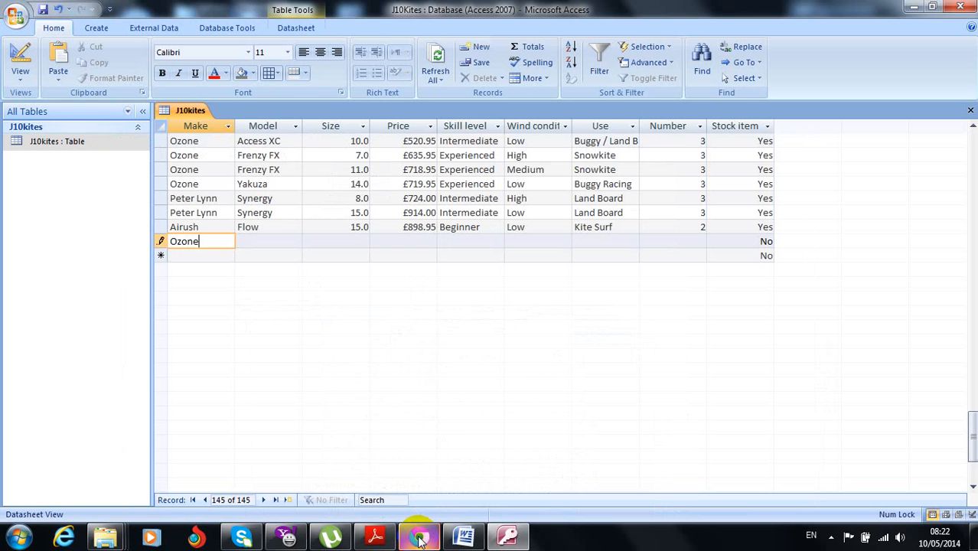
pyautogui.press('Tab')
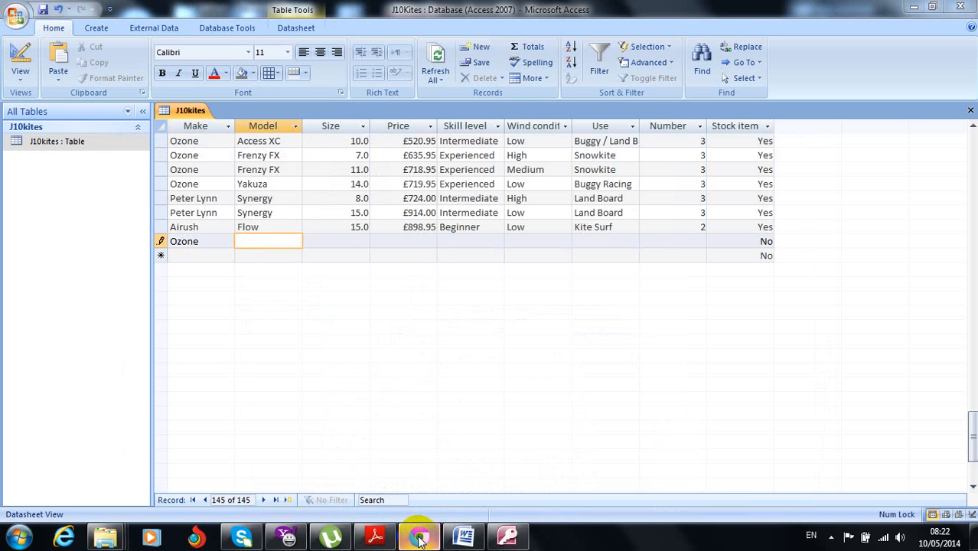
pyautogui.click(420, 538)
pyautogui.click(420, 538)
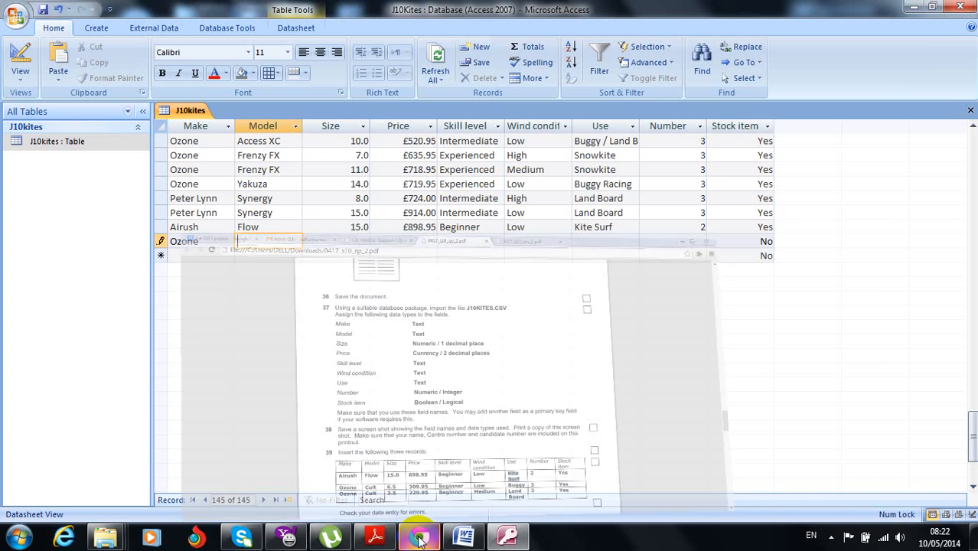
pyautogui.write('C')
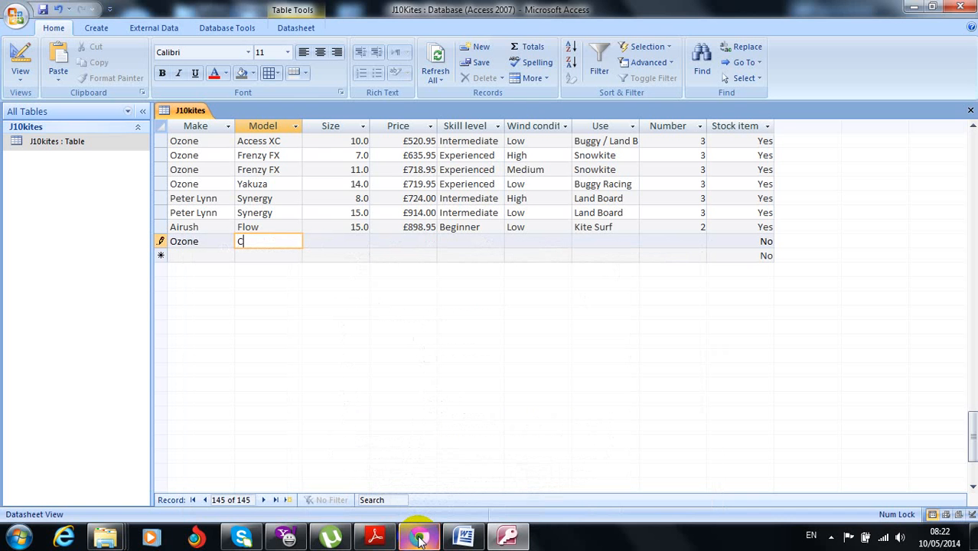
pyautogui.write('ult')
pyautogui.press('Tab')
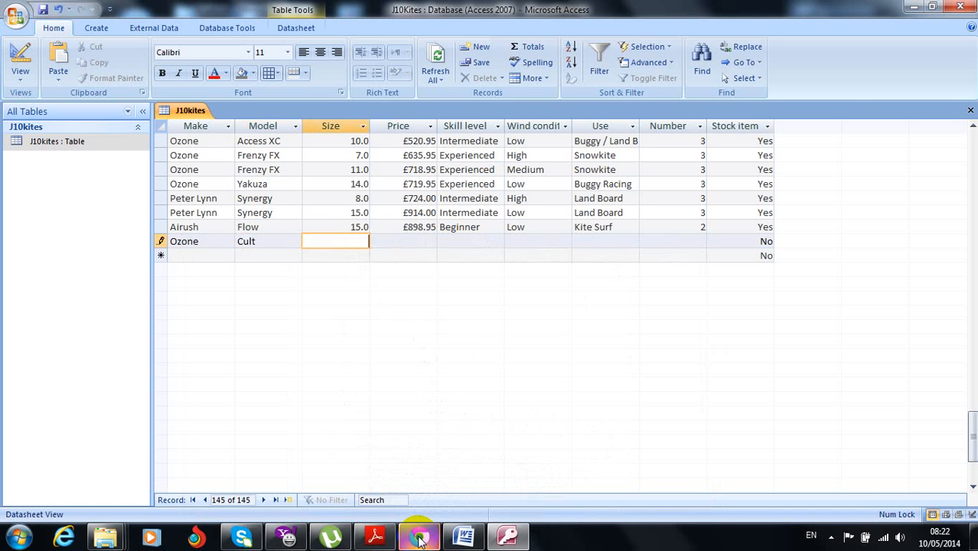
# Step: Check the first Ozone Cult record's size and price in Chrome and enter 6.5 and 309.95 in Access
pyautogui.click(419, 540)
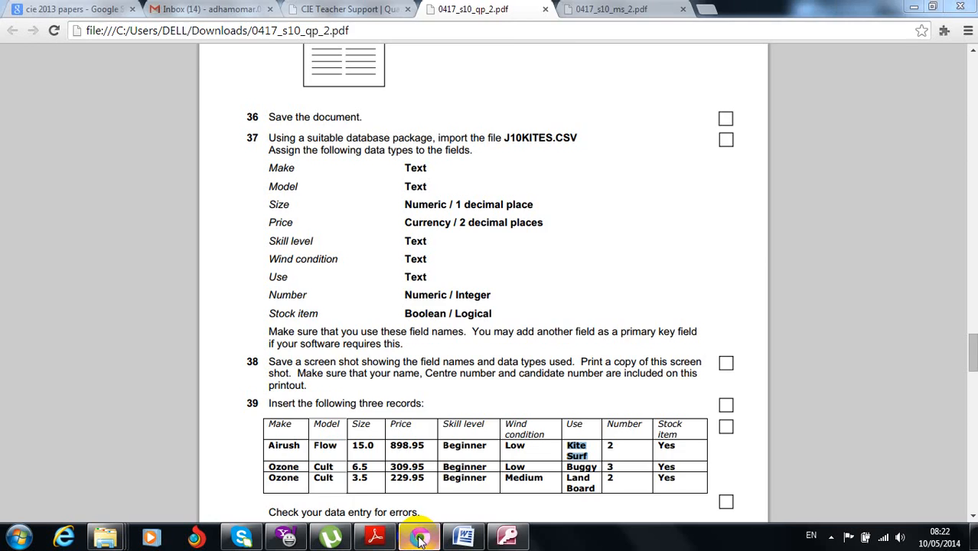
pyautogui.click(419, 539)
pyautogui.write('6')
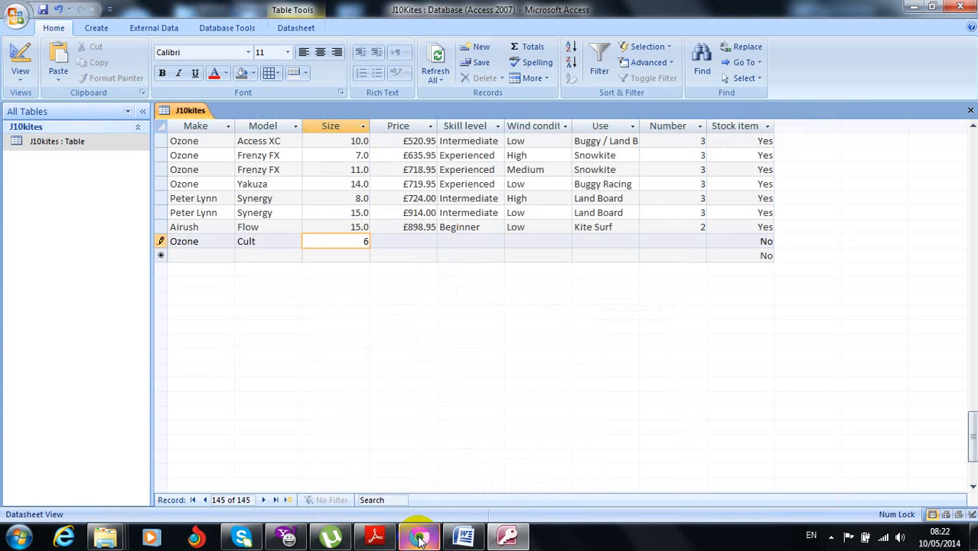
pyautogui.write('.5')
pyautogui.press('Tab')
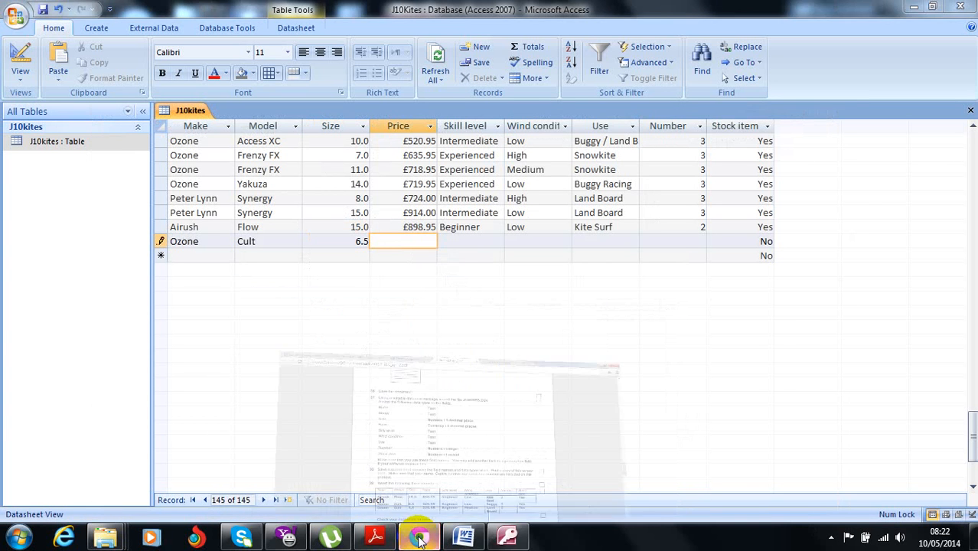
pyautogui.click(419, 539)
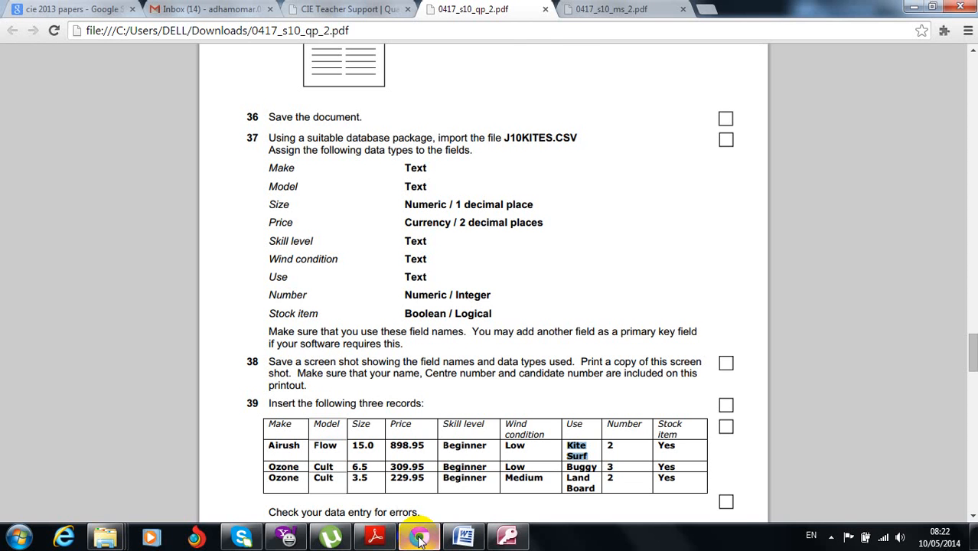
pyautogui.click(419, 539)
pyautogui.write('3')
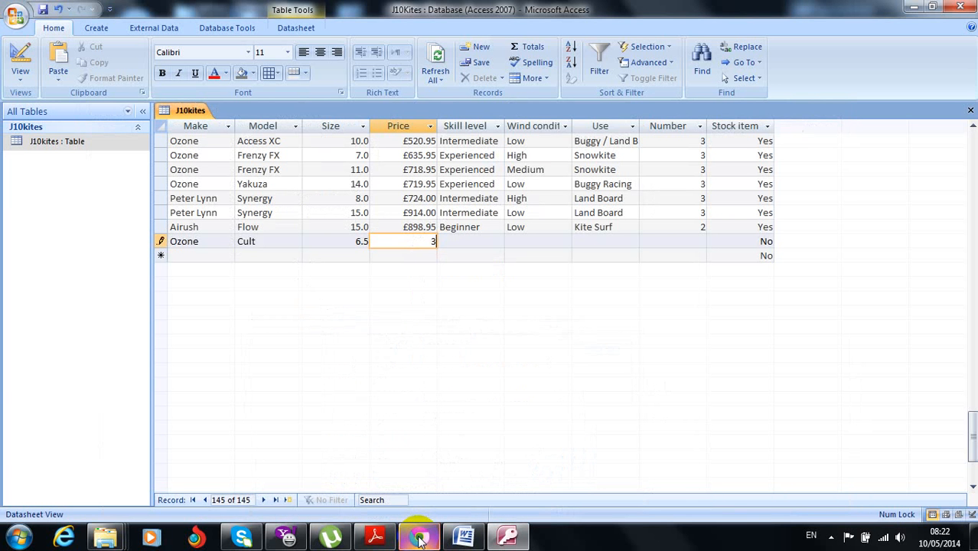
pyautogui.write('09.95')
pyautogui.press('Tab')
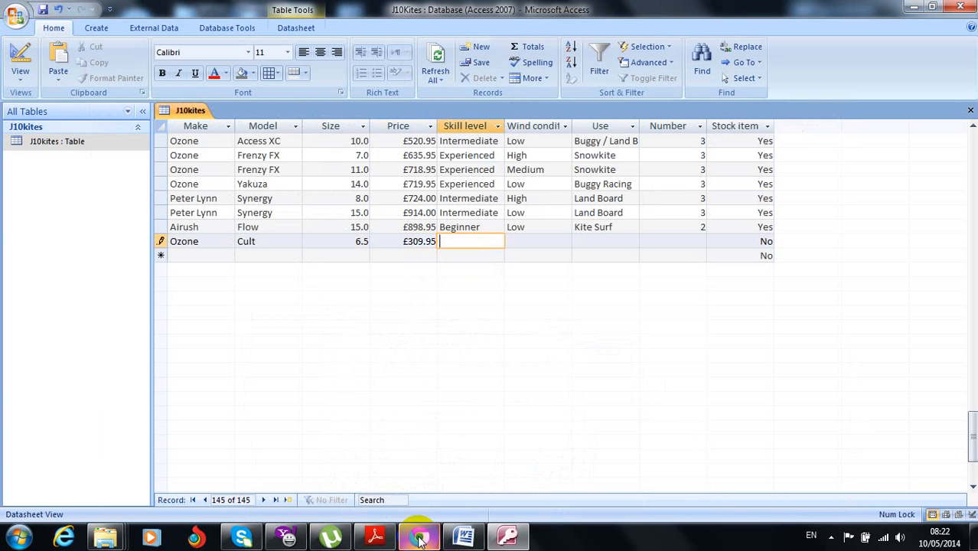
# Step: Check question 39 in Chrome and enter Skill level Beginner and Wind condition Low for the Ozone Cult record in Access
pyautogui.click(419, 540)
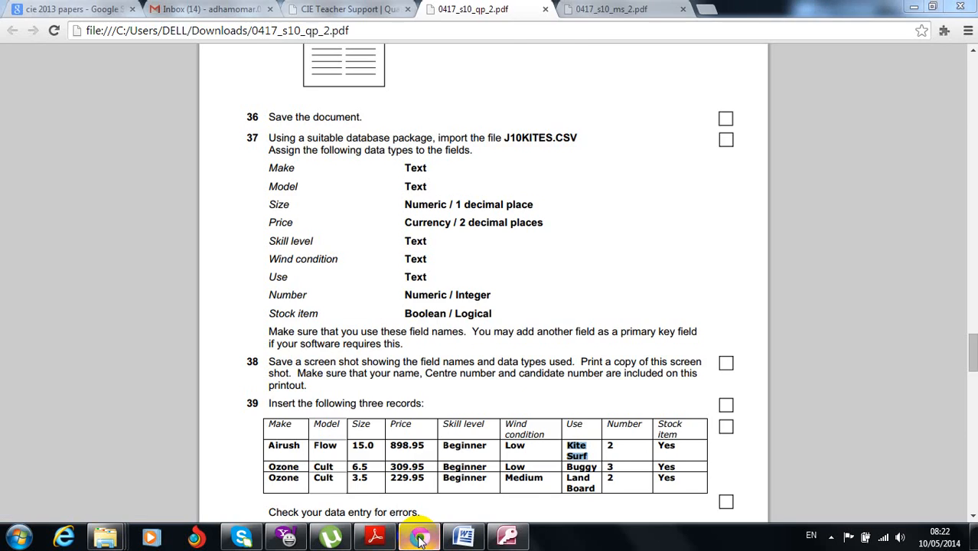
pyautogui.click(420, 539)
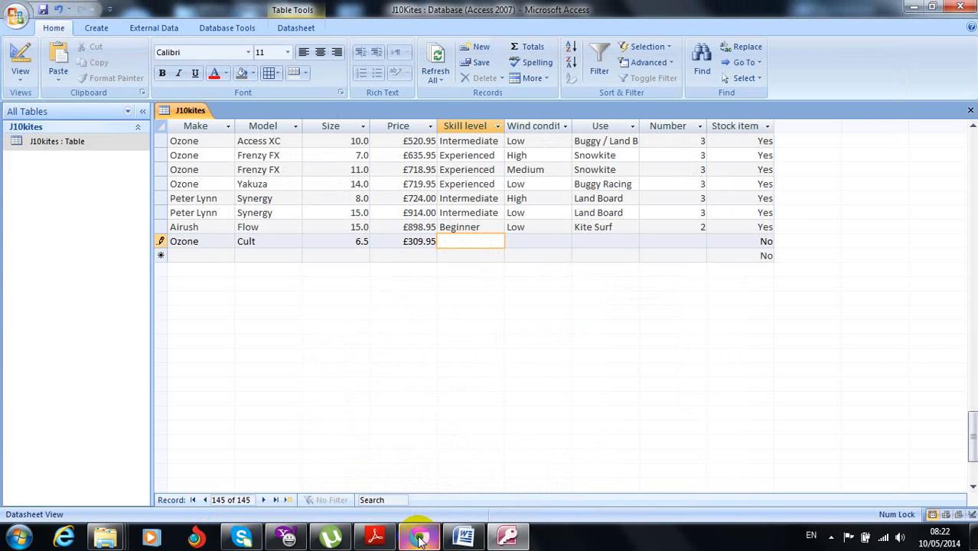
pyautogui.write('Beginner')
pyautogui.press('Tab')
pyautogui.click(420, 538)
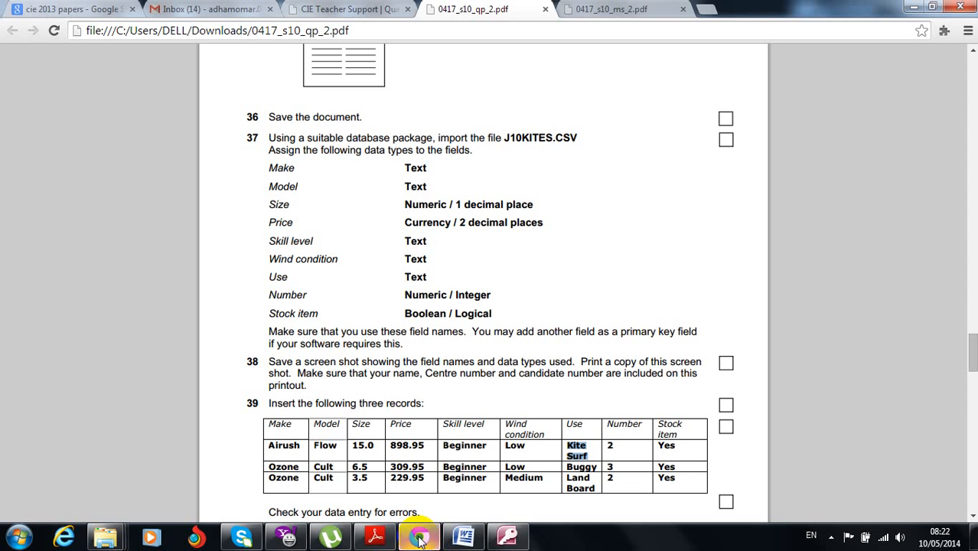
pyautogui.click(419, 538)
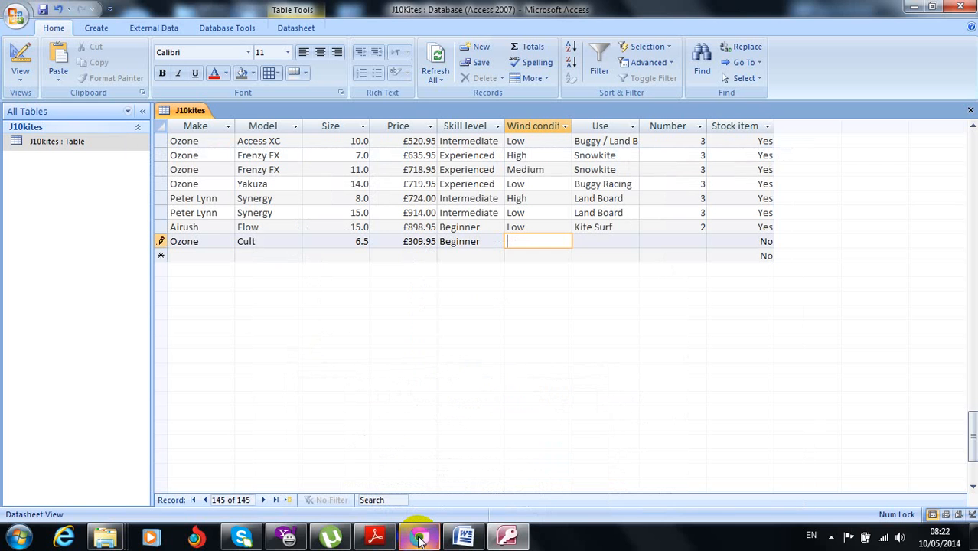
pyautogui.write('L')
pyautogui.write('Low')
pyautogui.press('Tab')
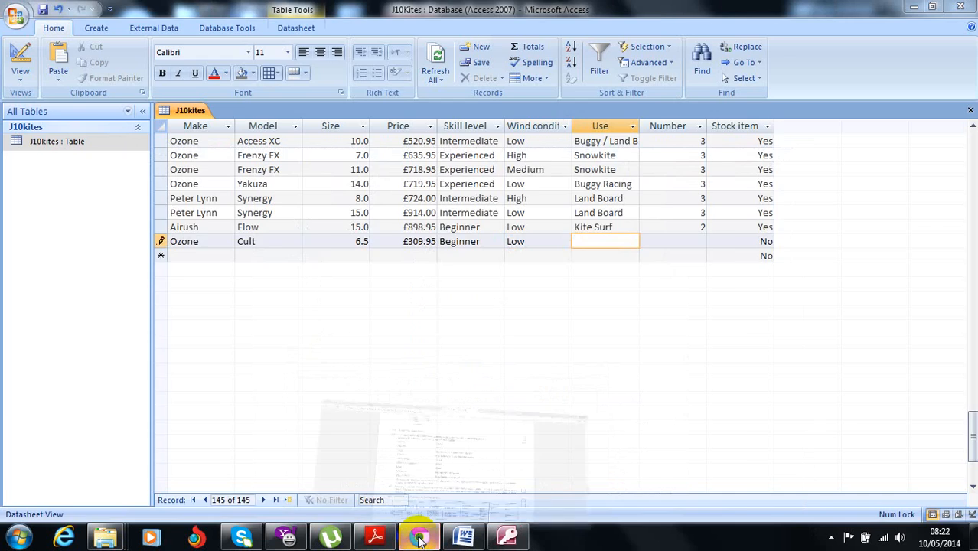
# Step: Select Buggy in question 39's second record in Chrome and enter it as the Ozone Cult record's Use in Access
pyautogui.click(419, 538)
pyautogui.moveTo(552, 447); pyautogui.dragTo(581, 468)
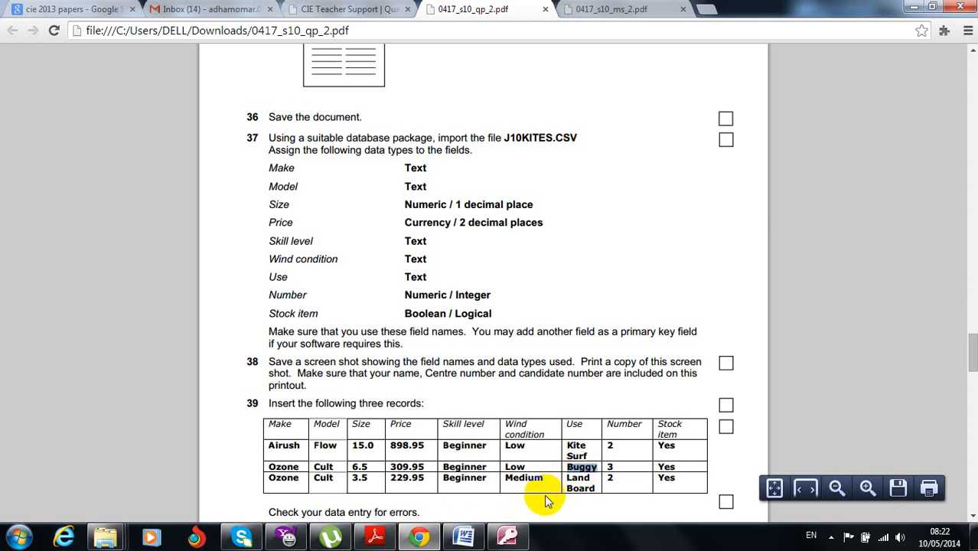
pyautogui.click(421, 538)
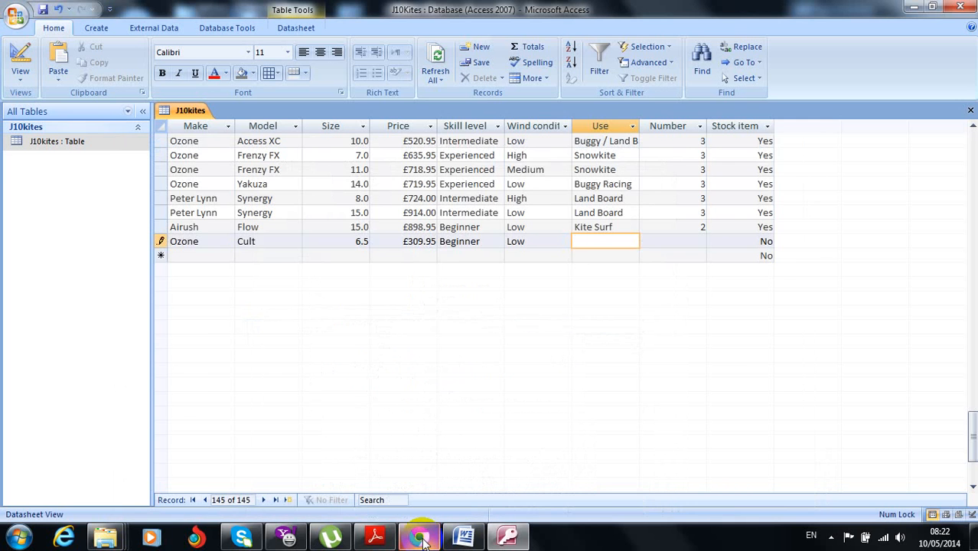
pyautogui.write('Buggy')
pyautogui.press('Tab')
# Step: Complete the Ozone Cult record with Number 3 and Stock item yes
pyautogui.write('3')
pyautogui.press('Tab')
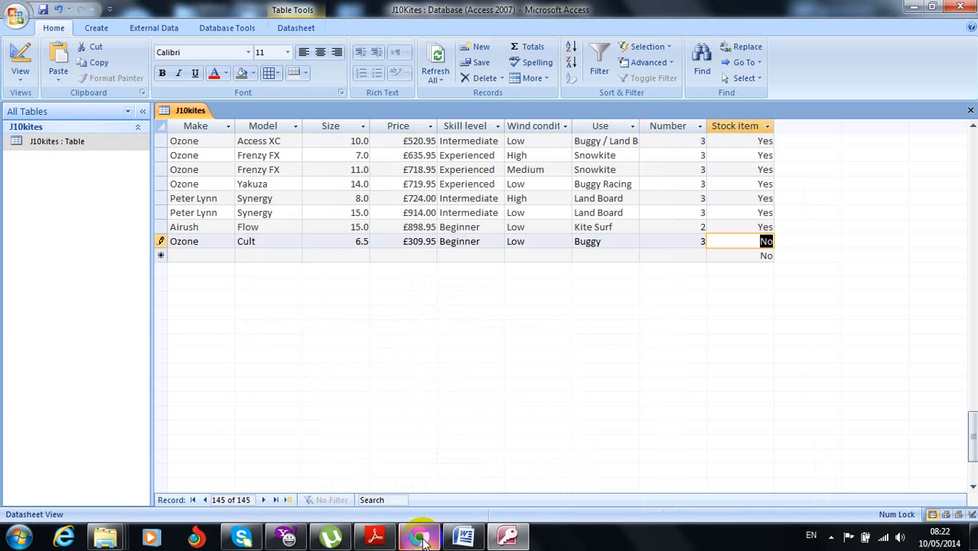
pyautogui.write('yes')
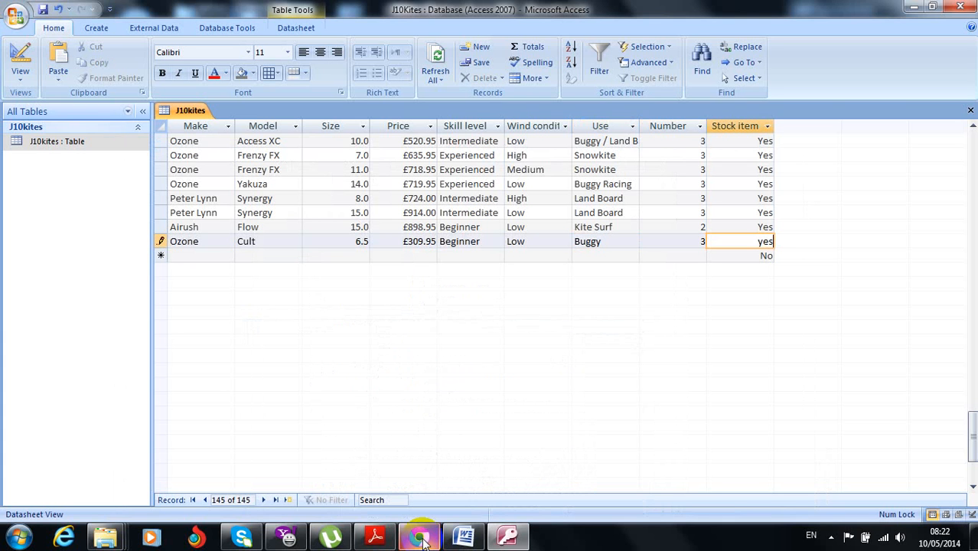
pyautogui.press('Tab')
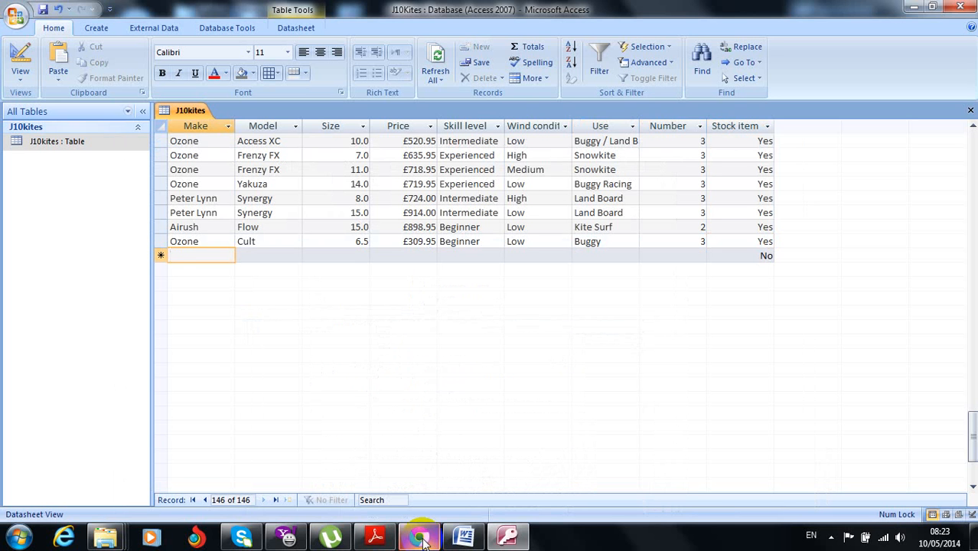
# Step: Start question 39's third record in Access with Make Ozone and Model Cult, checking the values in Chrome
pyautogui.write('Ozone')
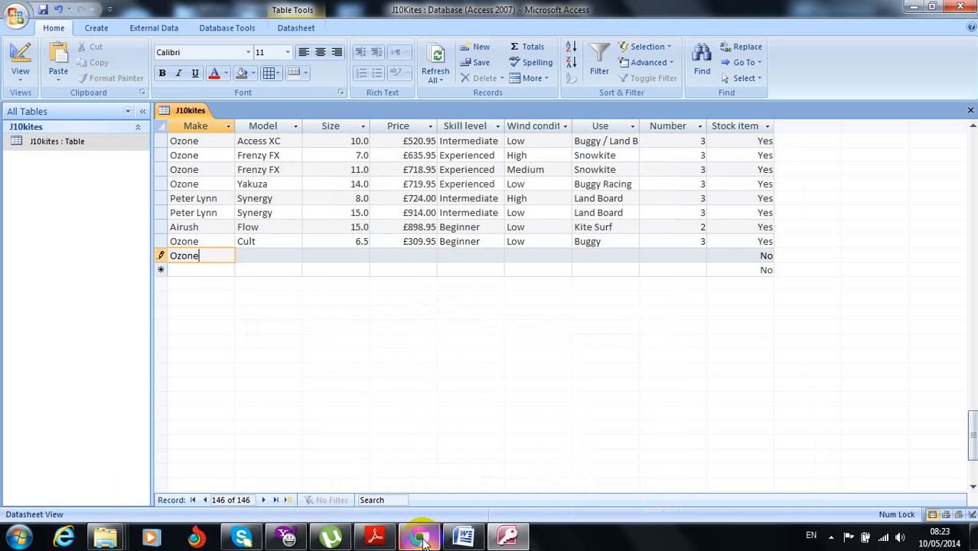
pyautogui.click(421, 538)
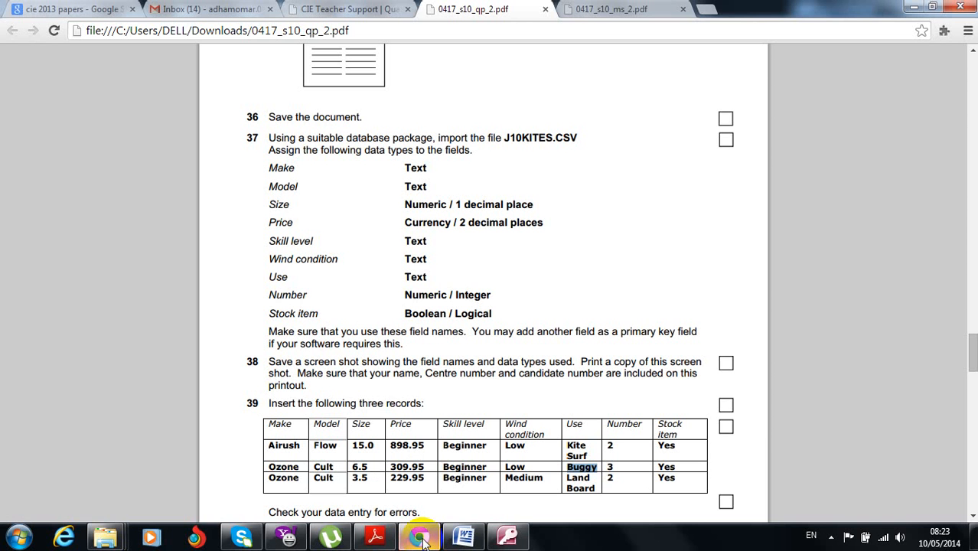
pyautogui.click(421, 538)
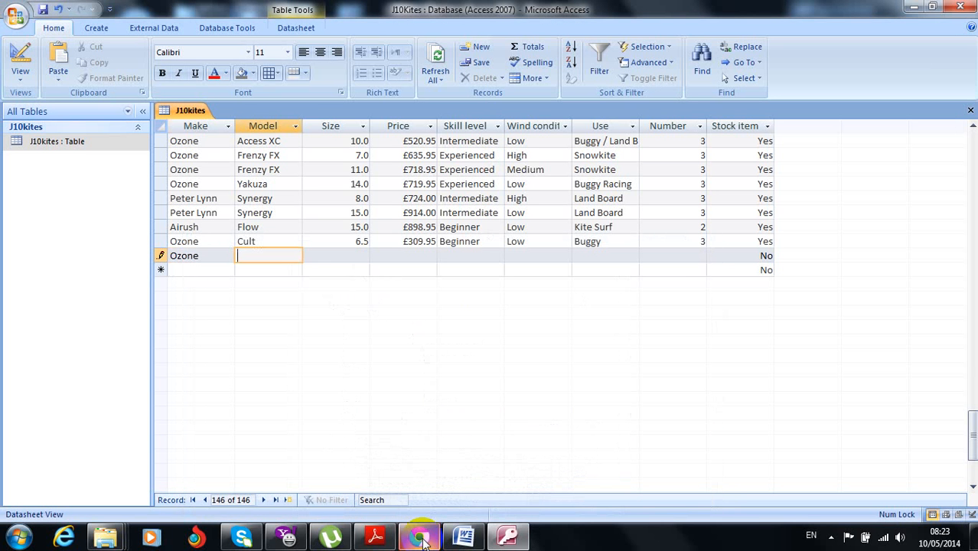
pyautogui.write('Cult')
pyautogui.press('Tab')
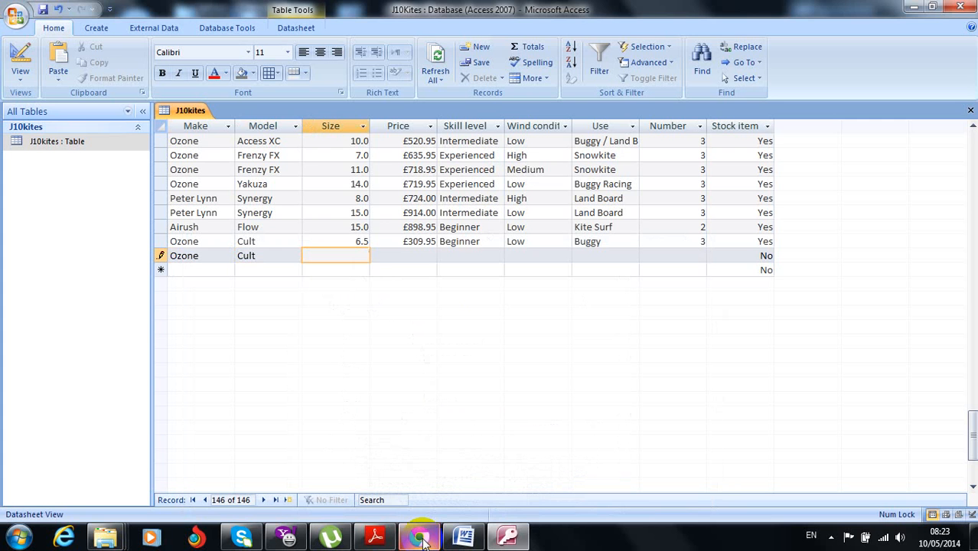
# Step: Check the third record's size and price in Chrome and enter 3.5 and 229.95 in Access
pyautogui.click(421, 538)
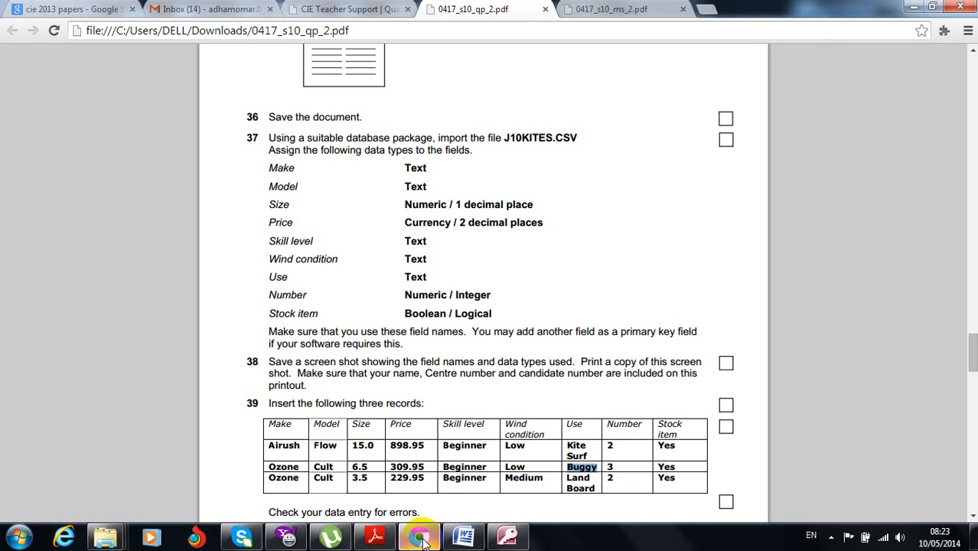
pyautogui.click(420, 538)
pyautogui.write('3.5')
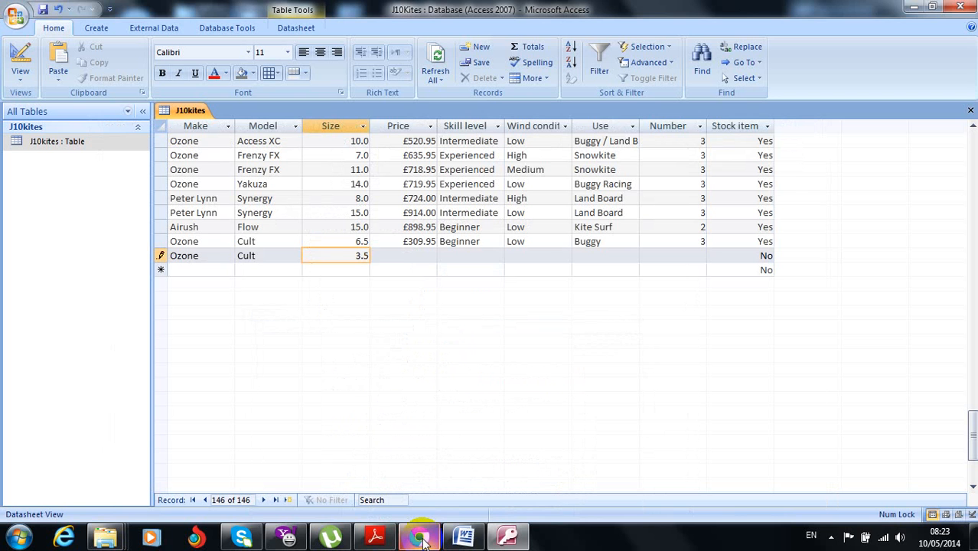
pyautogui.press('Tab')
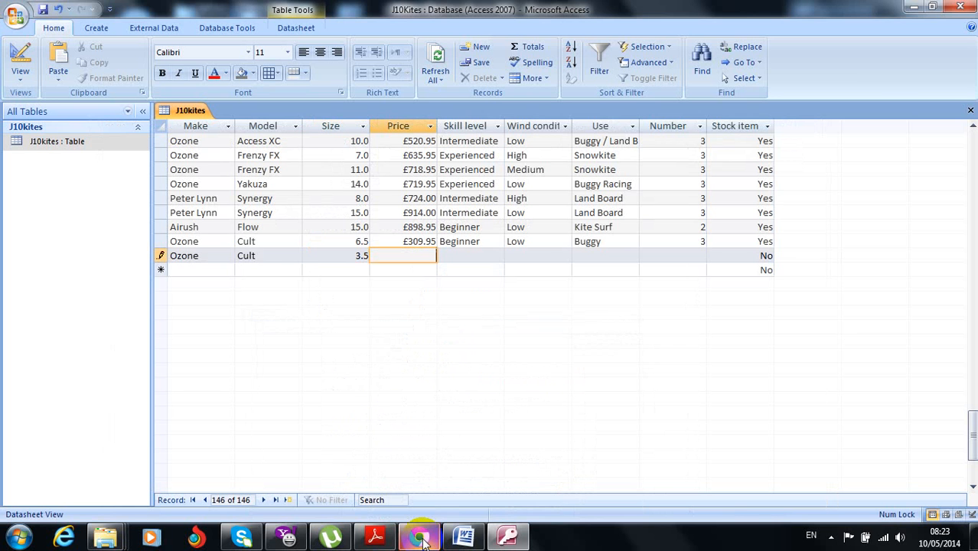
pyautogui.click(421, 538)
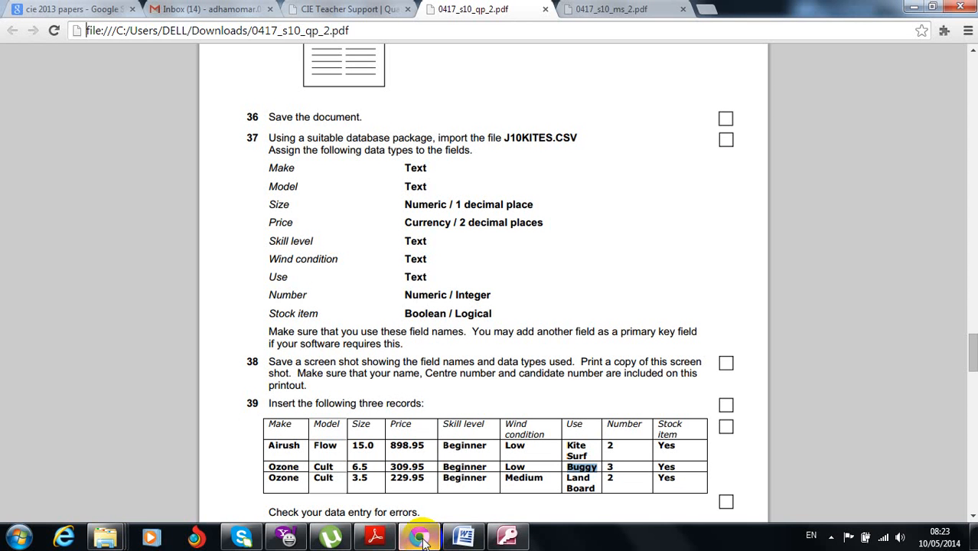
pyautogui.click(421, 538)
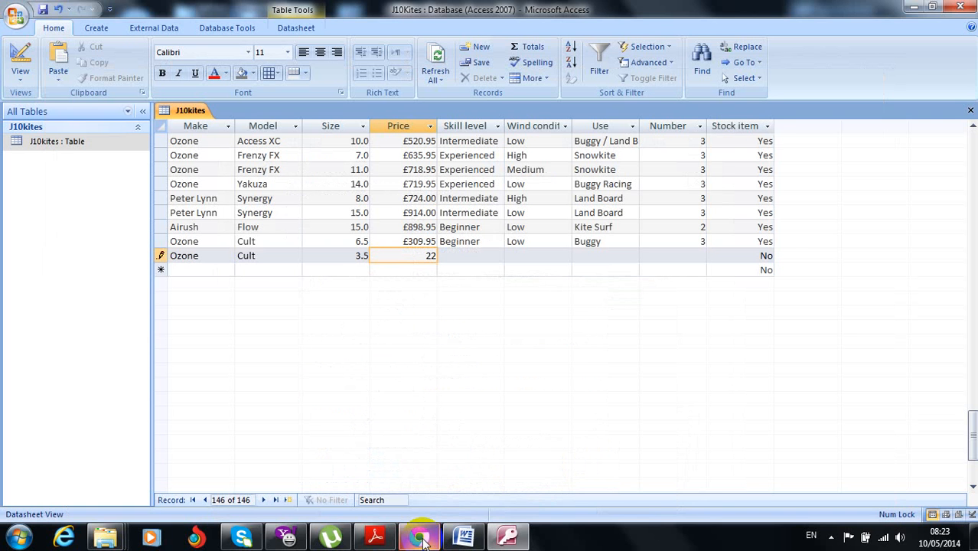
pyautogui.write('229.95')
pyautogui.press('Tab')
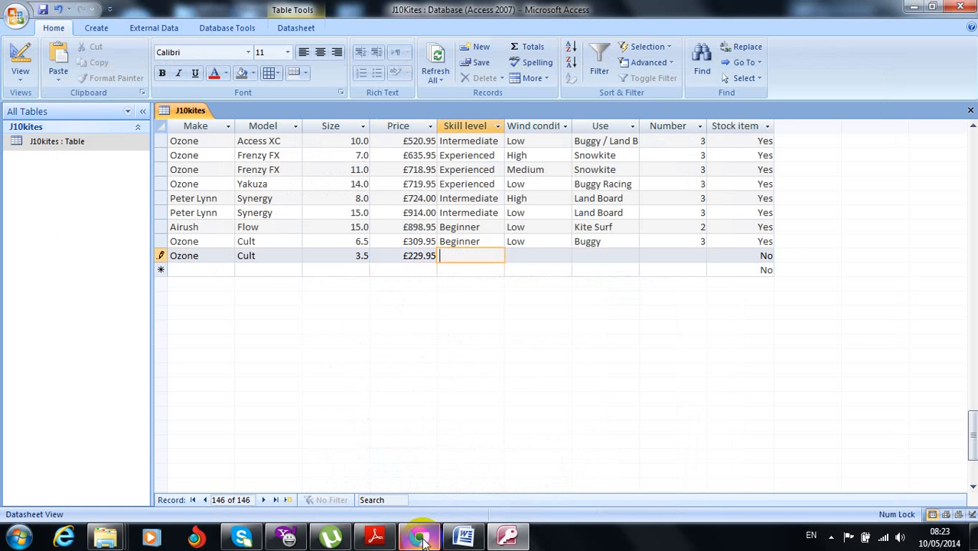
# Step: Copy Beginner from question 39's third record in Chrome into the new Ozone Cult record's Skill level in Access
pyautogui.click(421, 538)
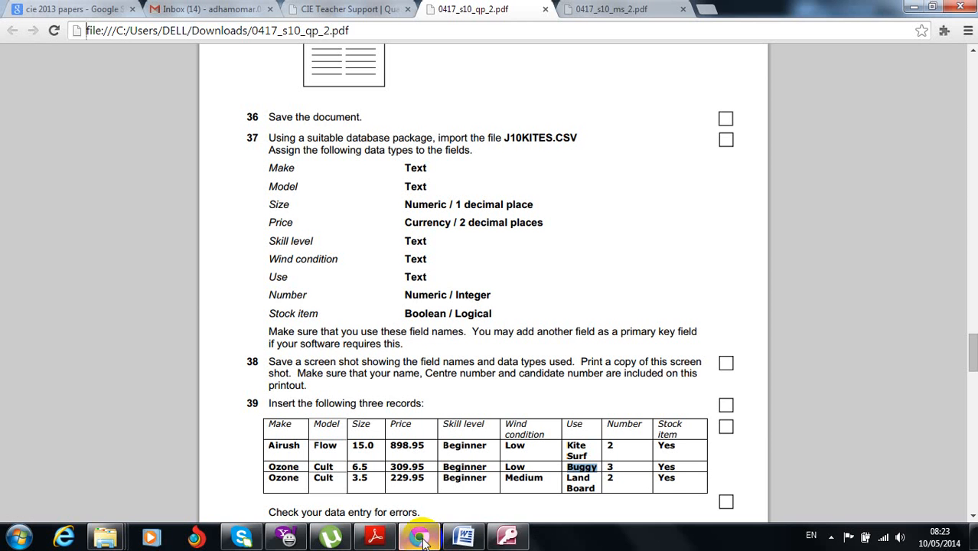
pyautogui.doubleClick(462, 478)
pyautogui.hotkey('ctrl', 'c')
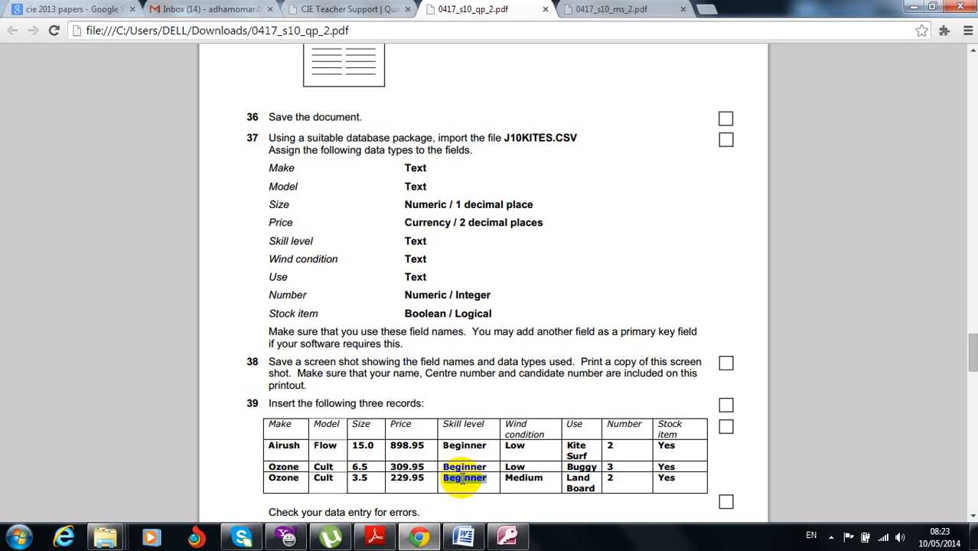
pyautogui.click(420, 538)
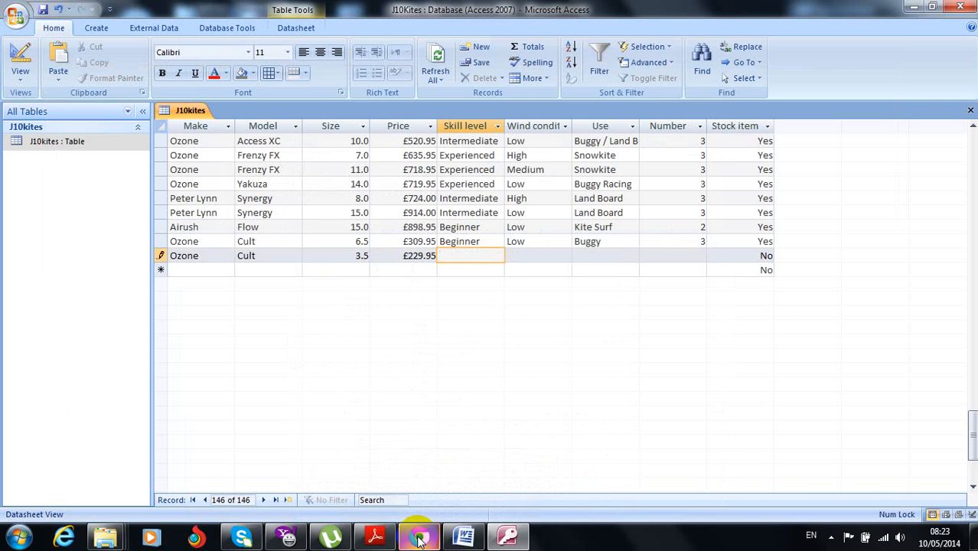
pyautogui.hotkey('ctrl', 'v')
pyautogui.press('Tab')
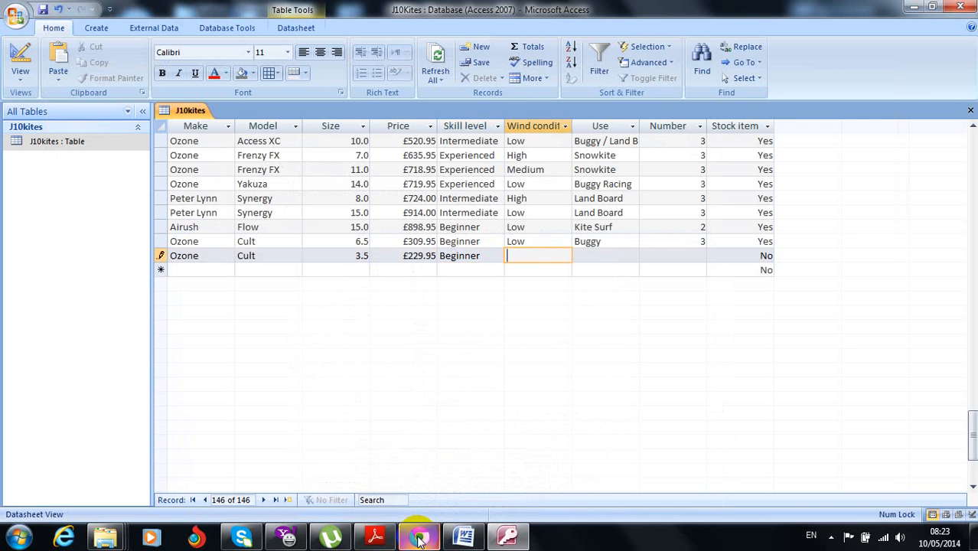
# Step: Select Medium in question 39's third record in Chrome and enter it as the new record's Wind condition in Access
pyautogui.click(420, 539)
pyautogui.click(521, 476)
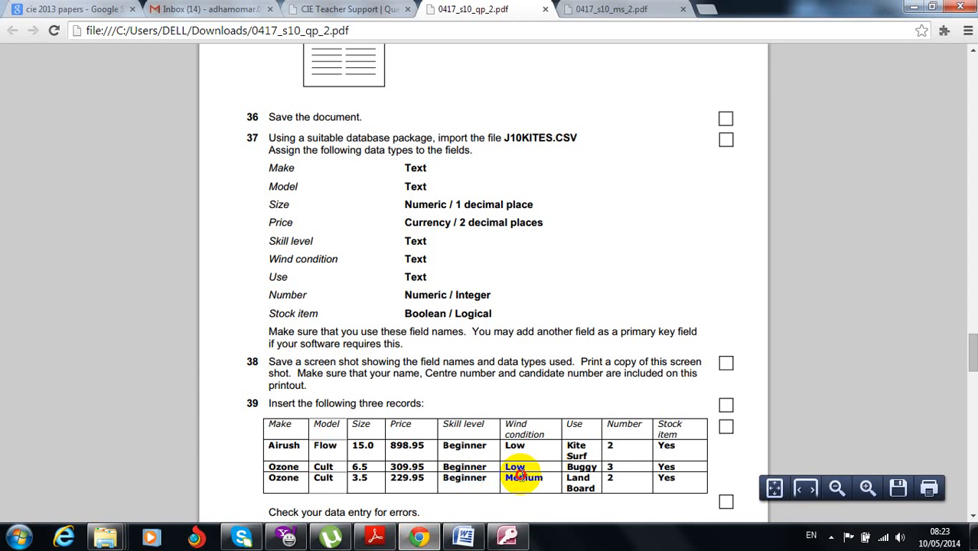
pyautogui.moveTo(517, 473); pyautogui.dragTo(524, 475)
pyautogui.click(418, 539)
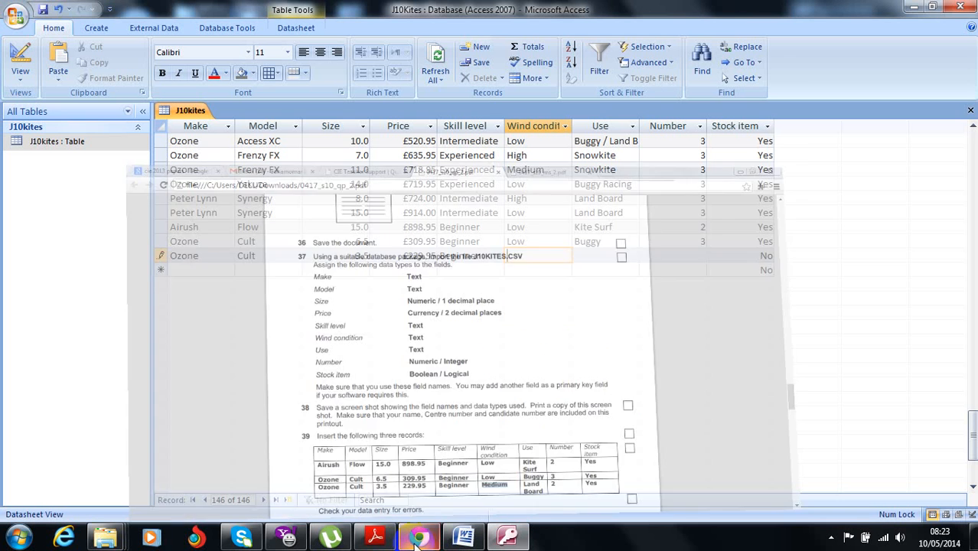
pyautogui.write('Medium')
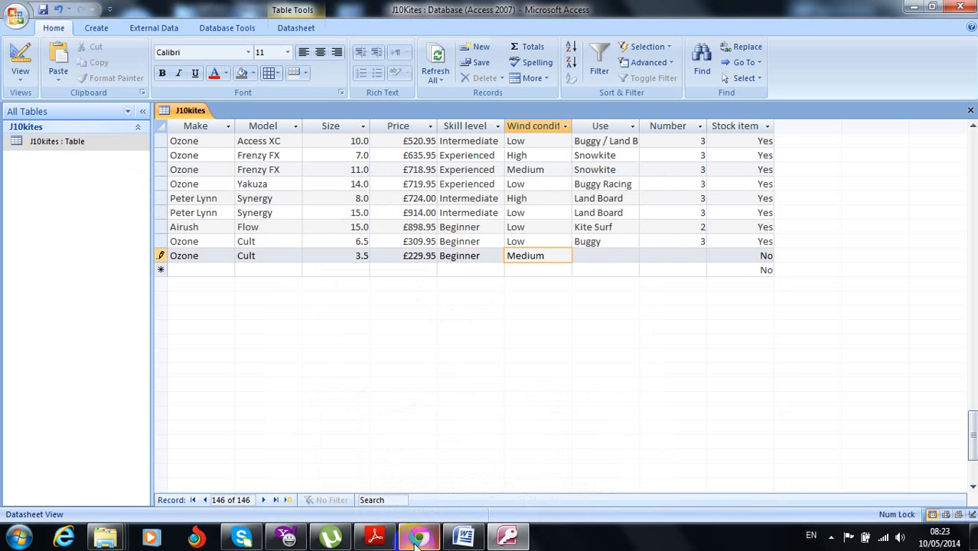
pyautogui.press('Tab')
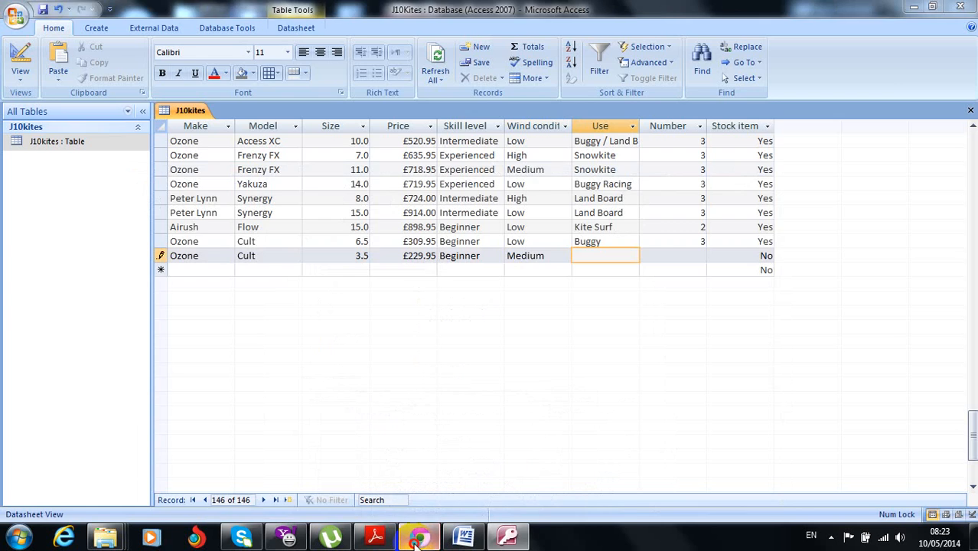
# Step: Select Land Board in question 39's third record in Chrome and enter it as the new record's Use in Access
pyautogui.click(417, 540)
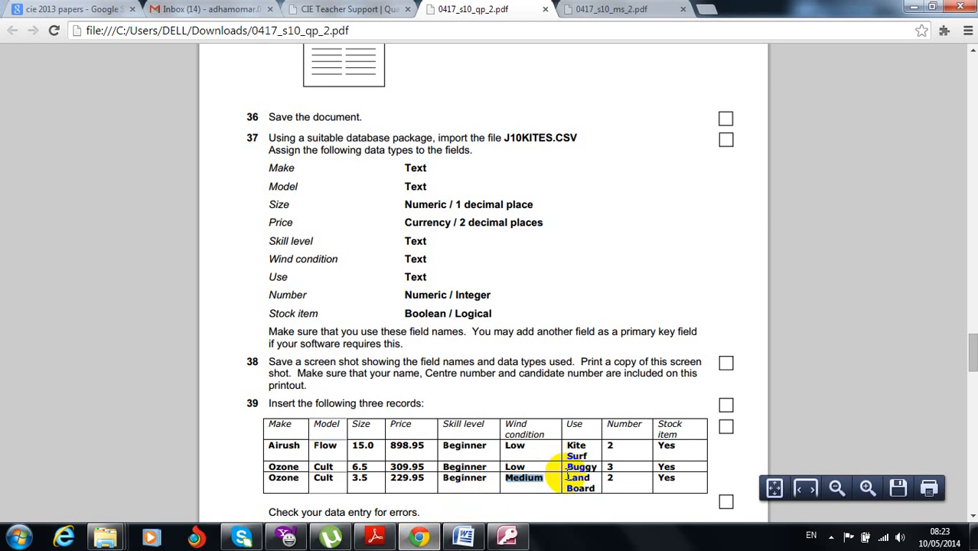
pyautogui.moveTo(568, 476); pyautogui.dragTo(594, 490)
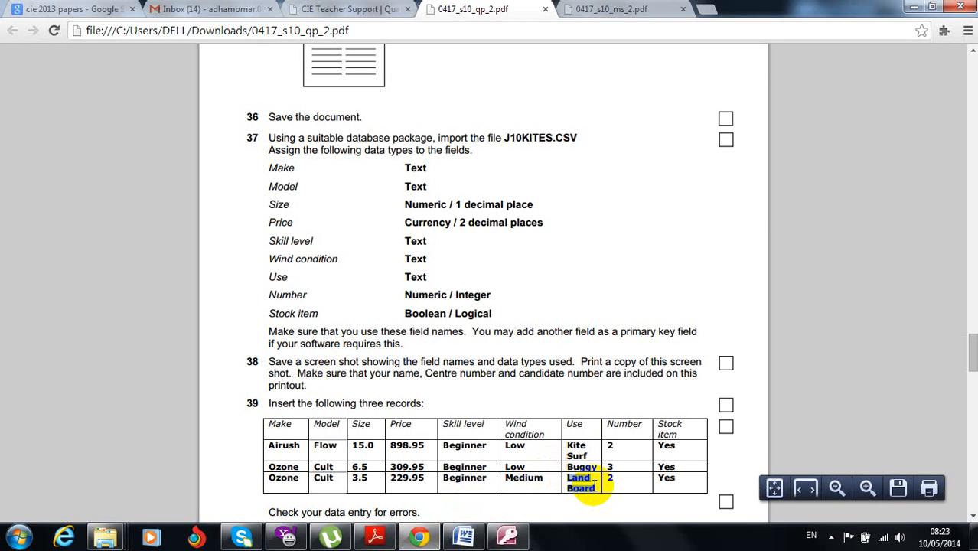
pyautogui.click(420, 540)
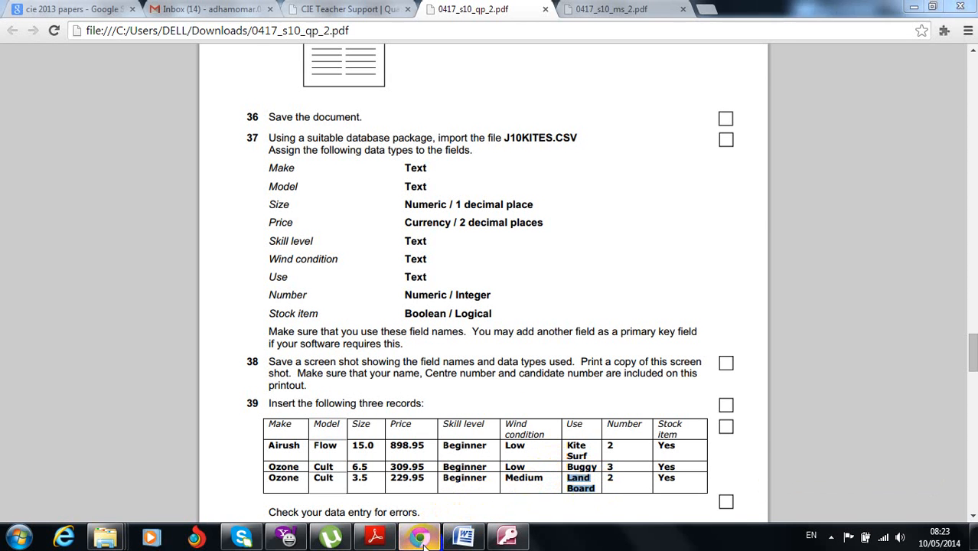
pyautogui.write('Board')
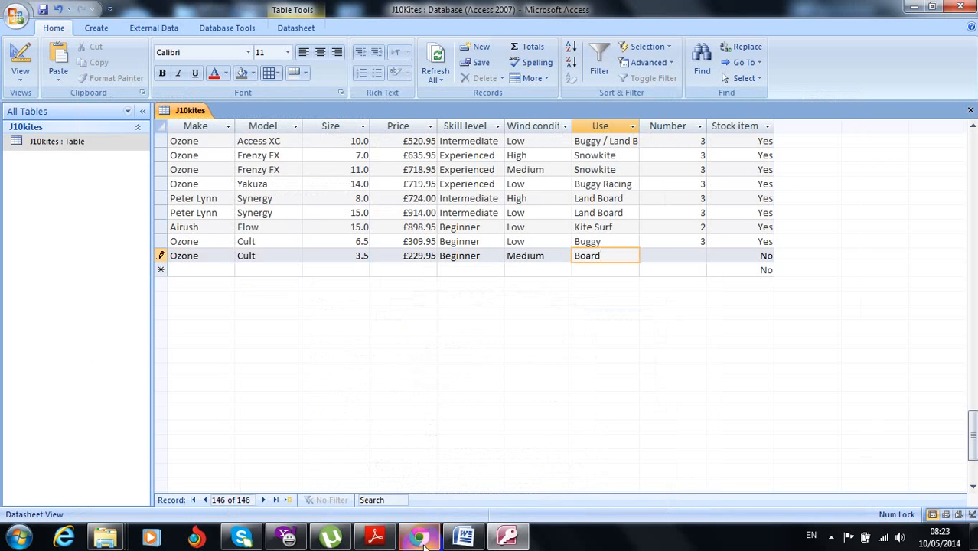
pyautogui.press('Left')
pyautogui.press('Left')
pyautogui.press('Left')
pyautogui.press('Left')
pyautogui.press('Left')
pyautogui.write('Land')
pyautogui.press('Tab')
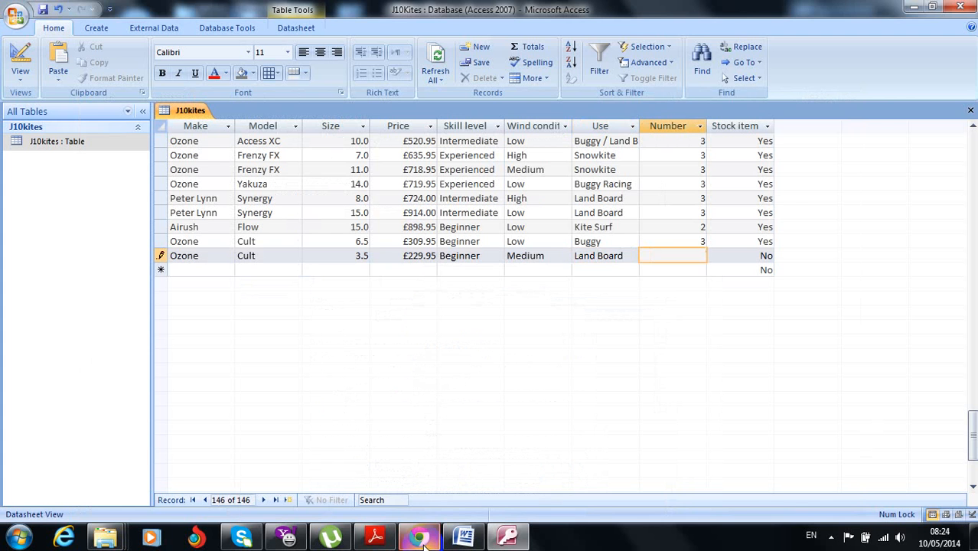
# Step: Check the third record's remaining values in Chrome and enter Number 2 and Stock item yes in Access
pyautogui.click(422, 538)
pyautogui.click(422, 538)
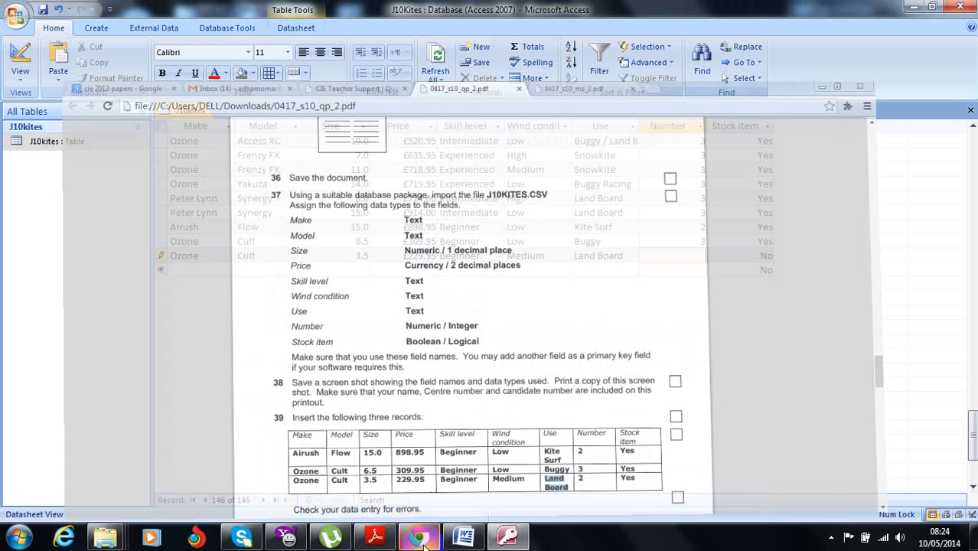
pyautogui.write('2')
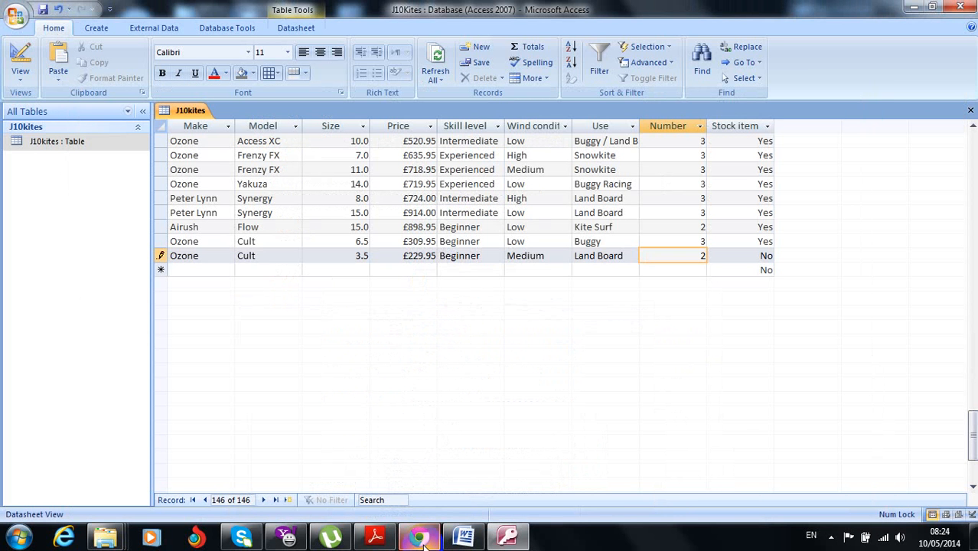
pyautogui.press('Tab')
pyautogui.write('yes')
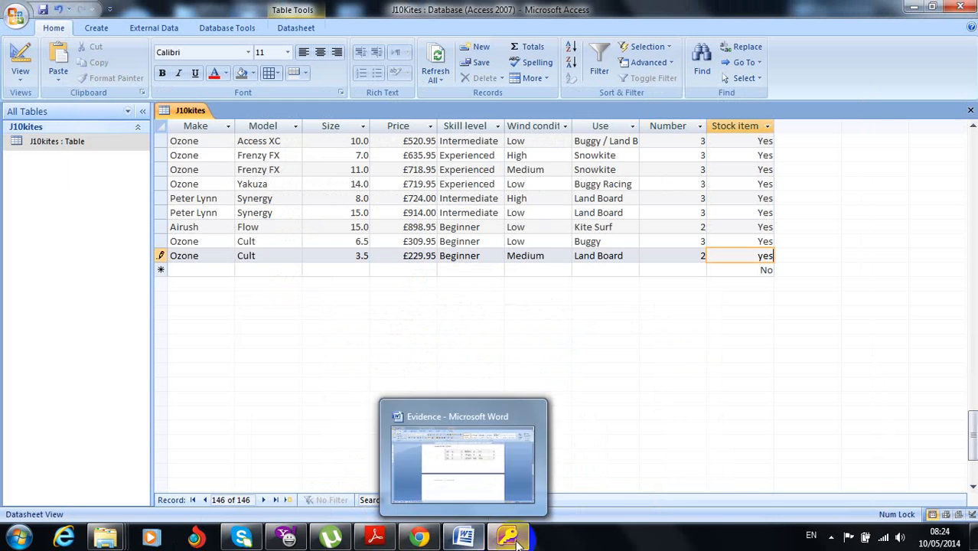
# Step: Review the step 39 evidence in Word and the new records in Access, and read questions 40 and 41 in Chrome
pyautogui.click(464, 540)
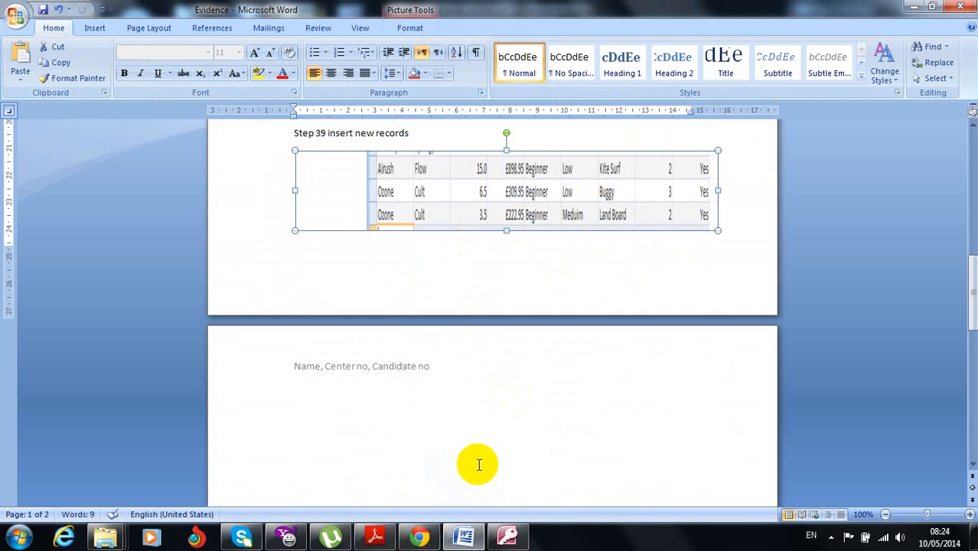
pyautogui.click(417, 538)
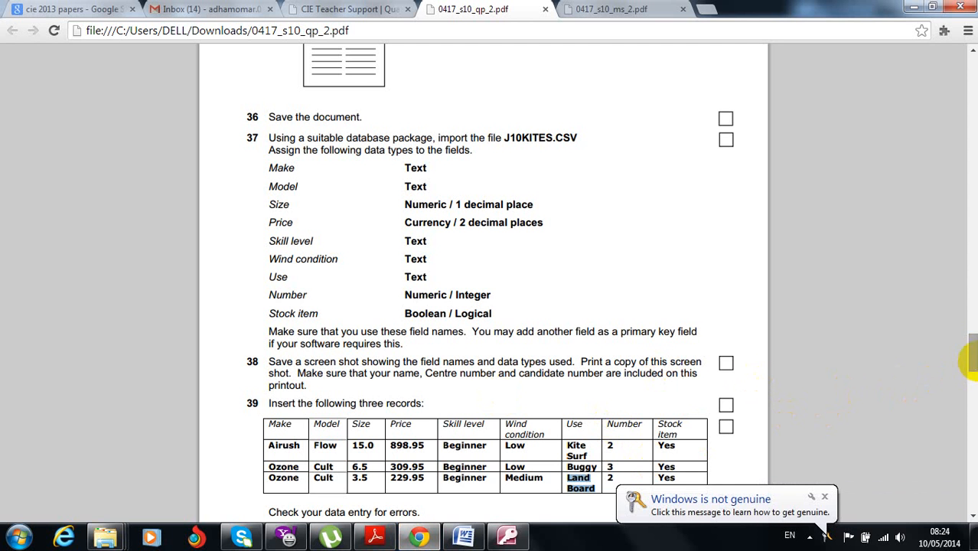
pyautogui.moveTo(972, 346); pyautogui.dragTo(974, 386)
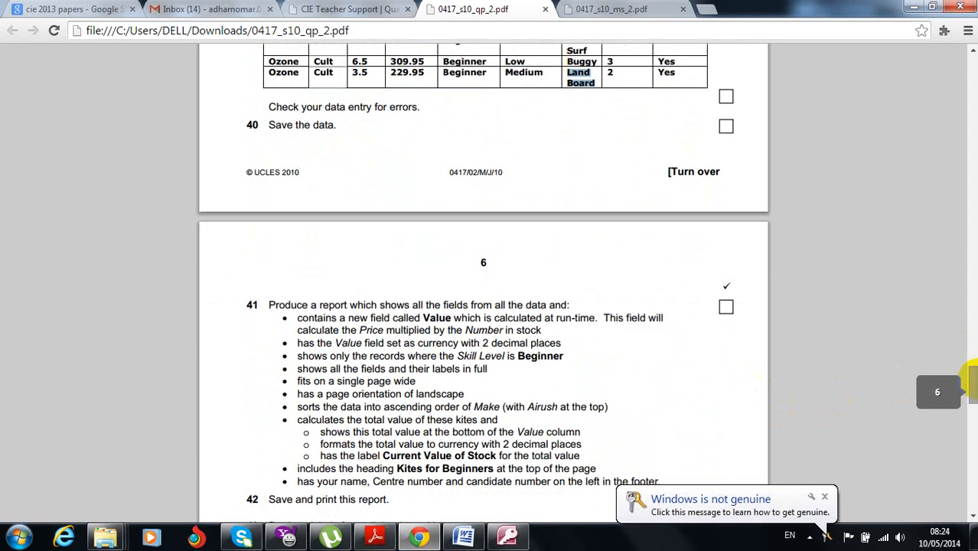
pyautogui.click(511, 538)
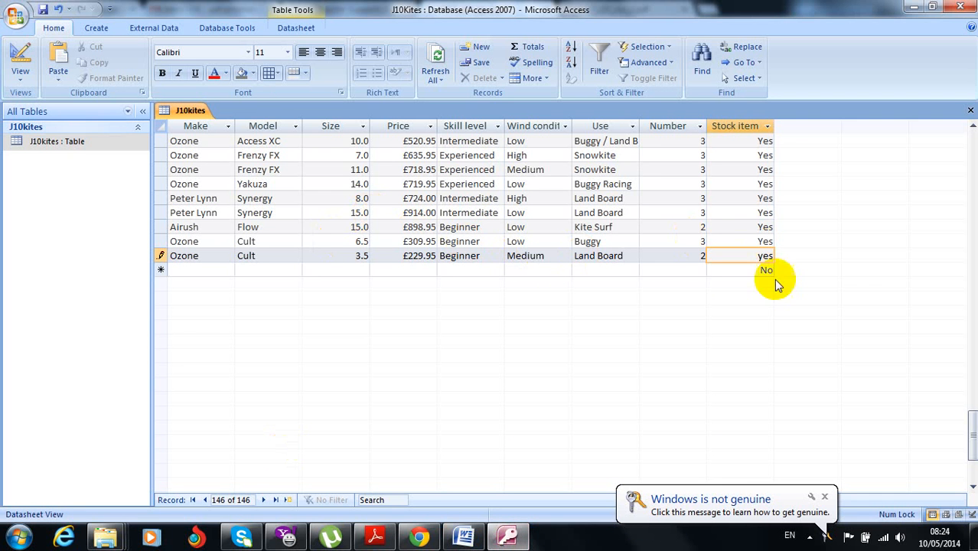
pyautogui.click(420, 538)
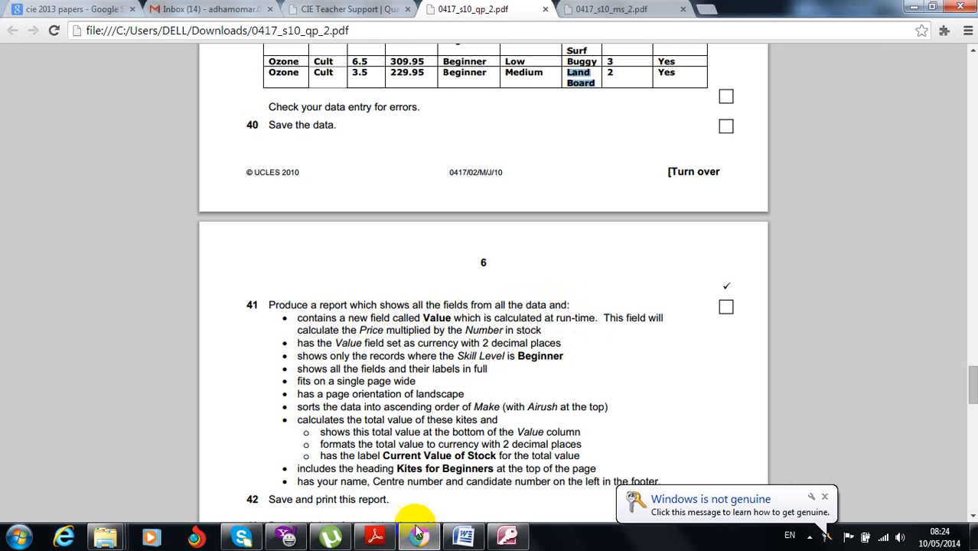
# Step: In Access, create a detail query with the Simple Query Wizard that includes all fields of the J10kites table
pyautogui.click(509, 536)
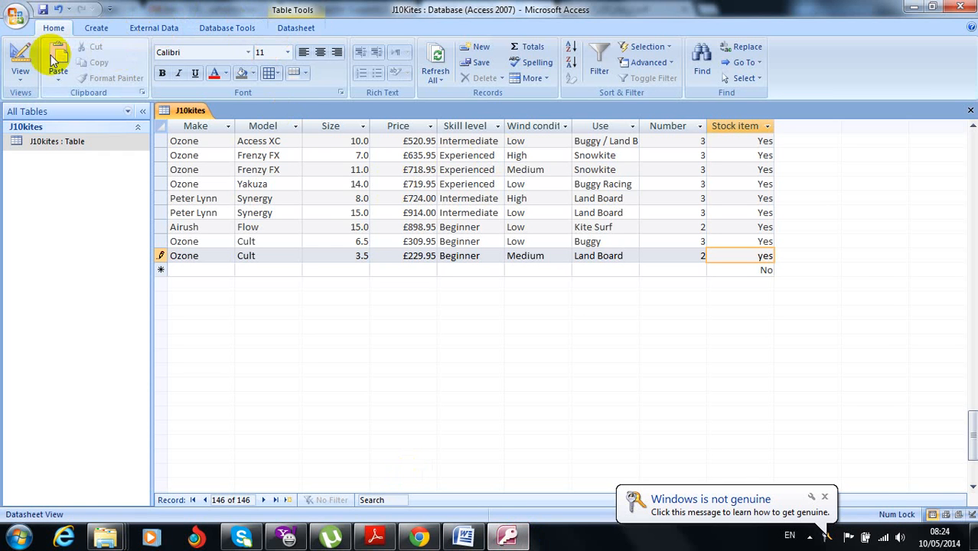
pyautogui.click(97, 29)
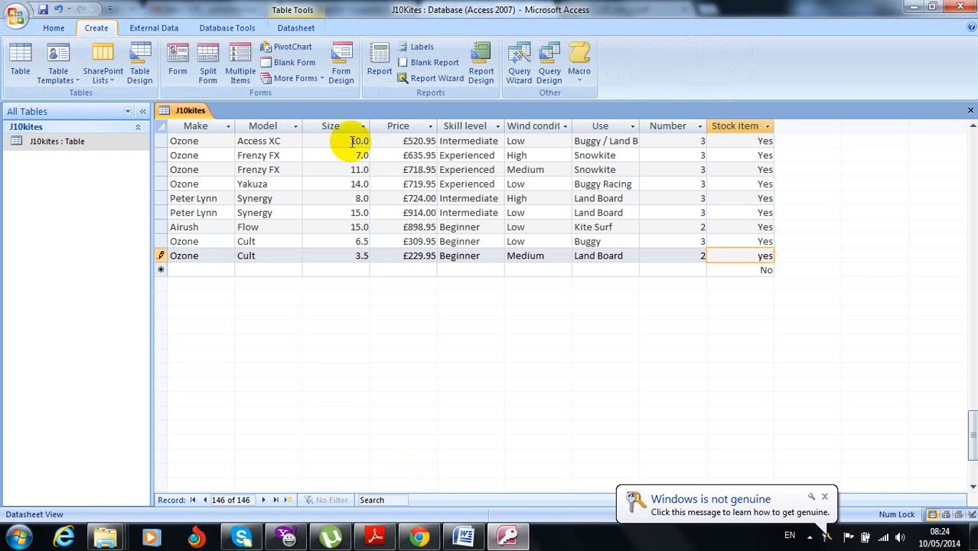
pyautogui.click(520, 56)
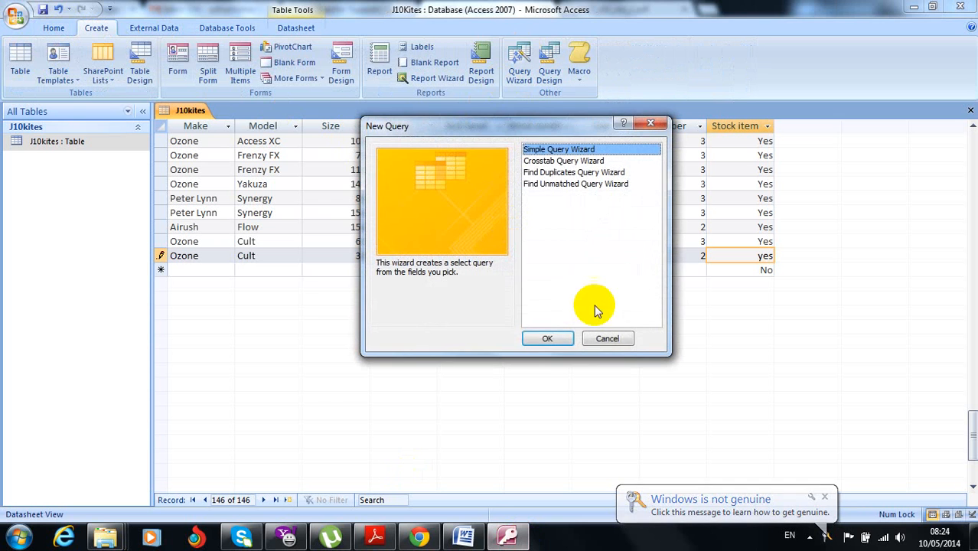
pyautogui.click(542, 334)
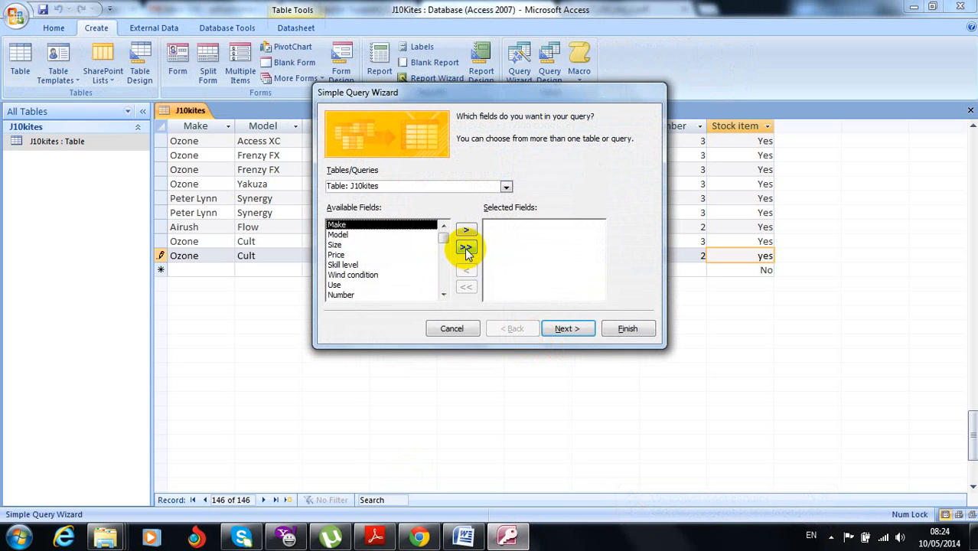
pyautogui.click(466, 249)
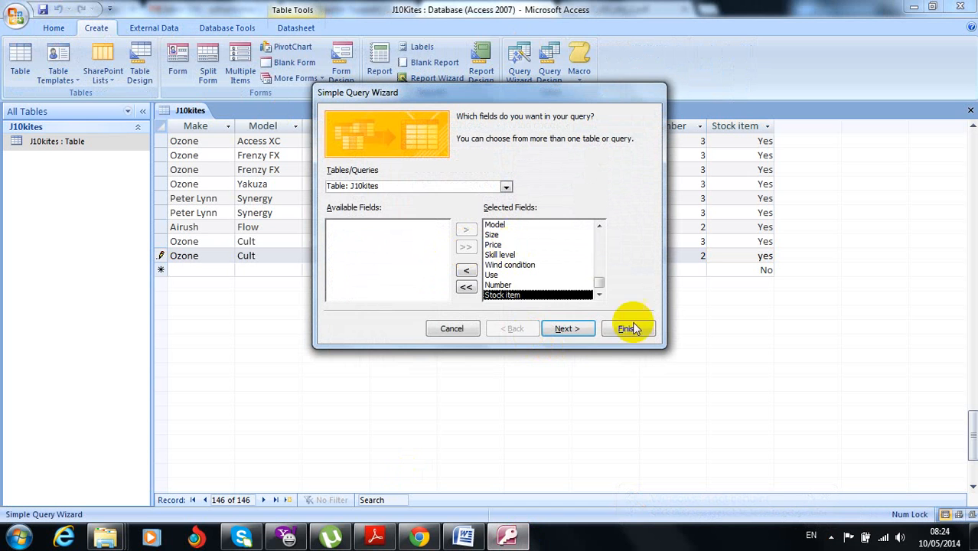
pyautogui.click(566, 329)
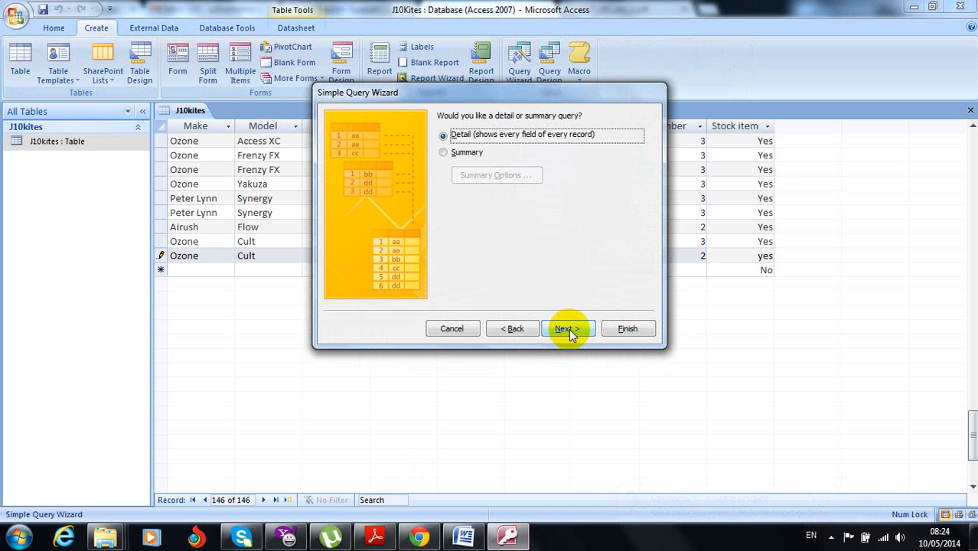
pyautogui.click(566, 329)
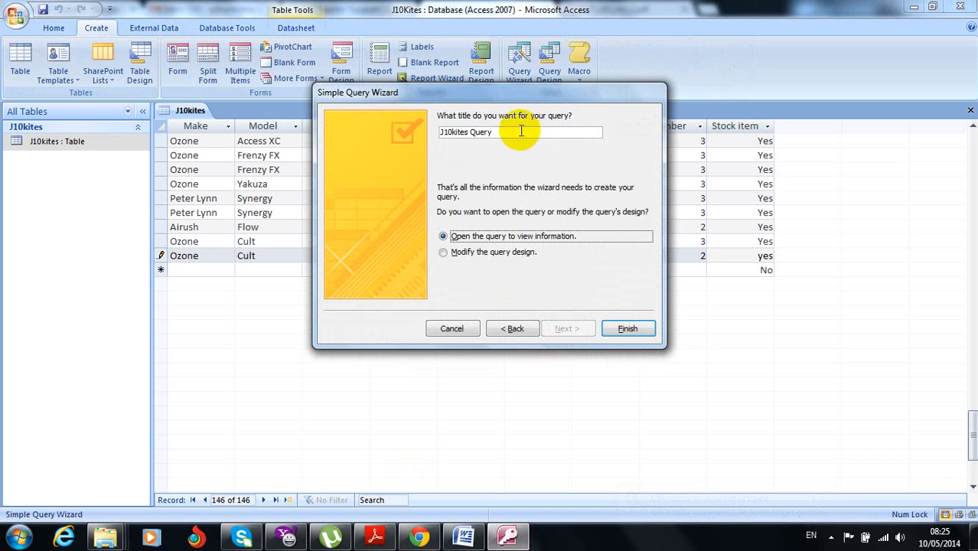
# Step: Copy the heading Kites for Beginners from question 41 in Chrome, use it as the query title in Access, and finish the wizard
pyautogui.moveTo(524, 132); pyautogui.dragTo(426, 135)
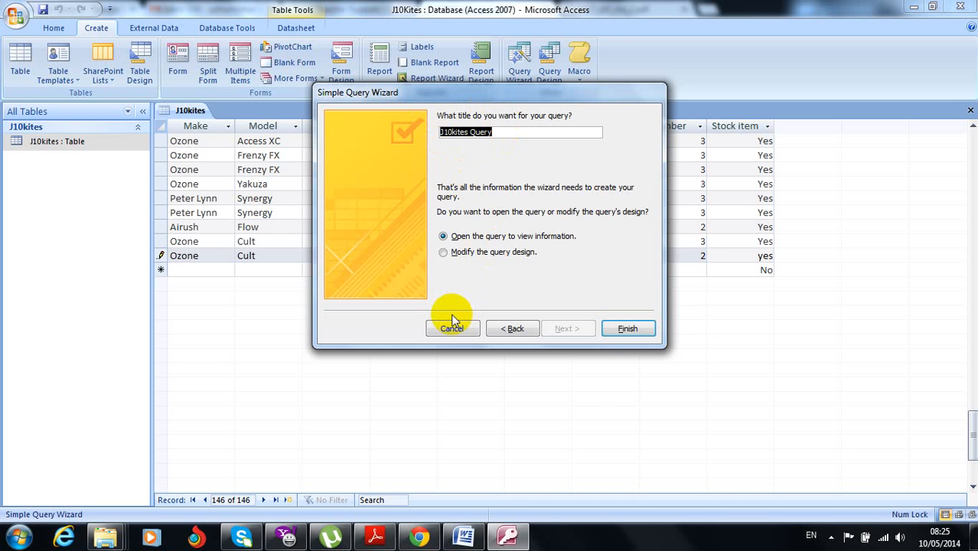
pyautogui.click(418, 535)
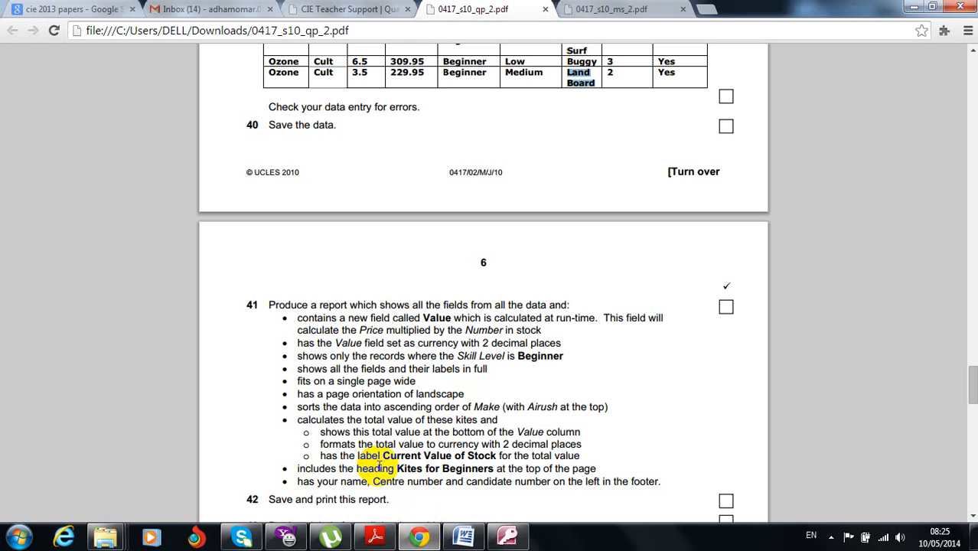
pyautogui.moveTo(395, 468); pyautogui.dragTo(495, 467)
pyautogui.hotkey('ctrl', 'c')
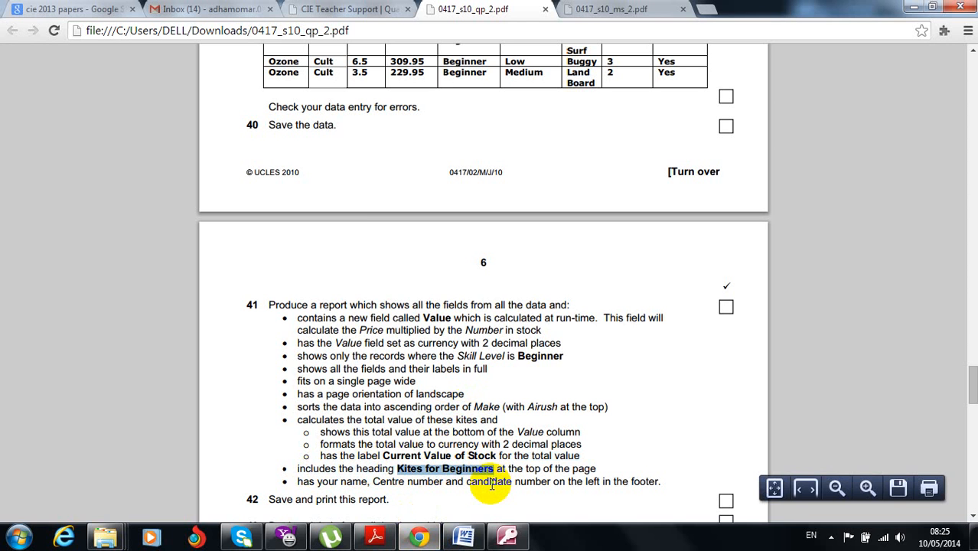
pyautogui.click(509, 538)
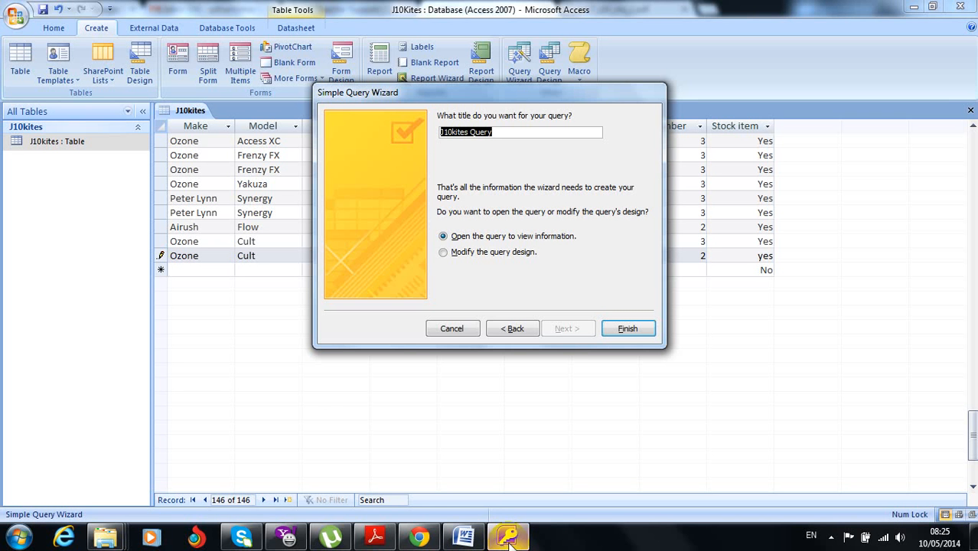
pyautogui.hotkey('ctrl', 'v')
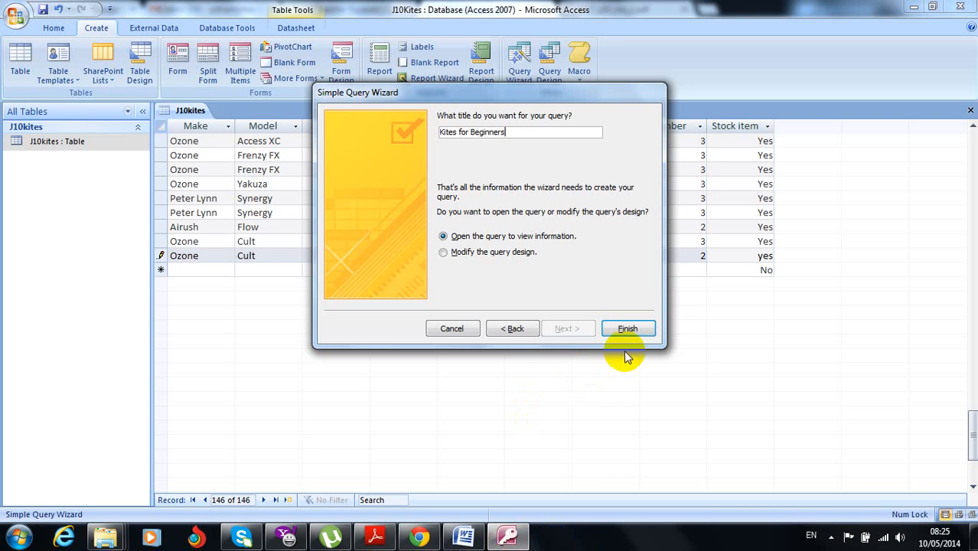
pyautogui.click(627, 329)
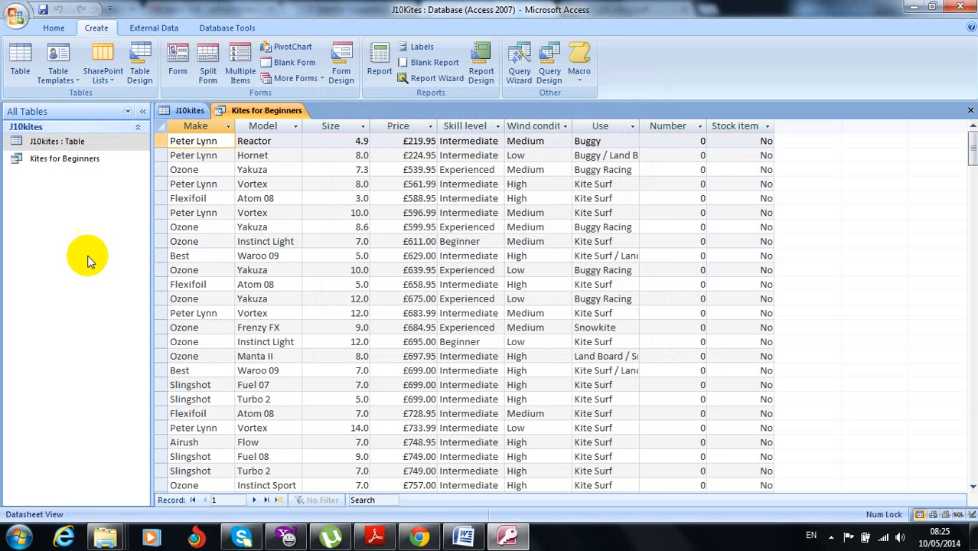
# Step: Open the Kites for Beginners query in Design View
pyautogui.click(83, 159)
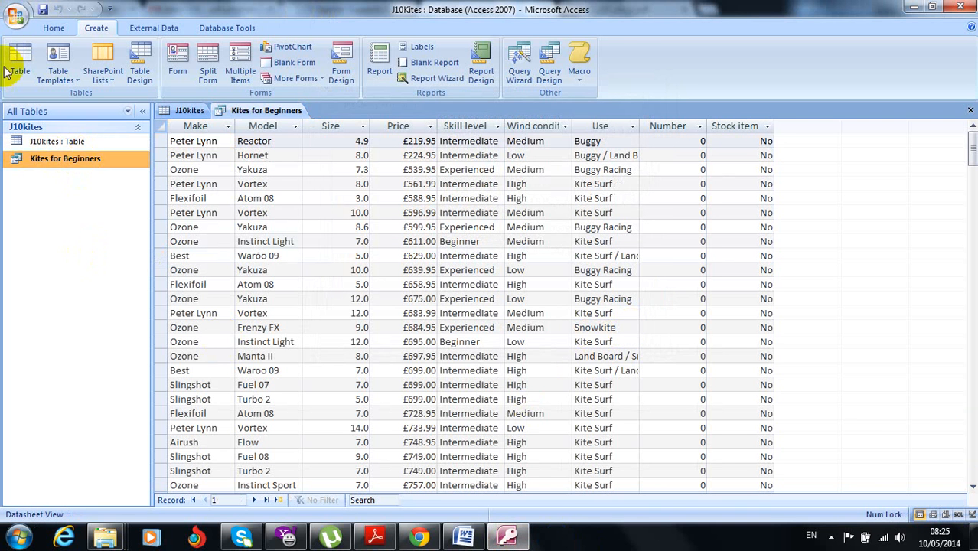
pyautogui.click(54, 27)
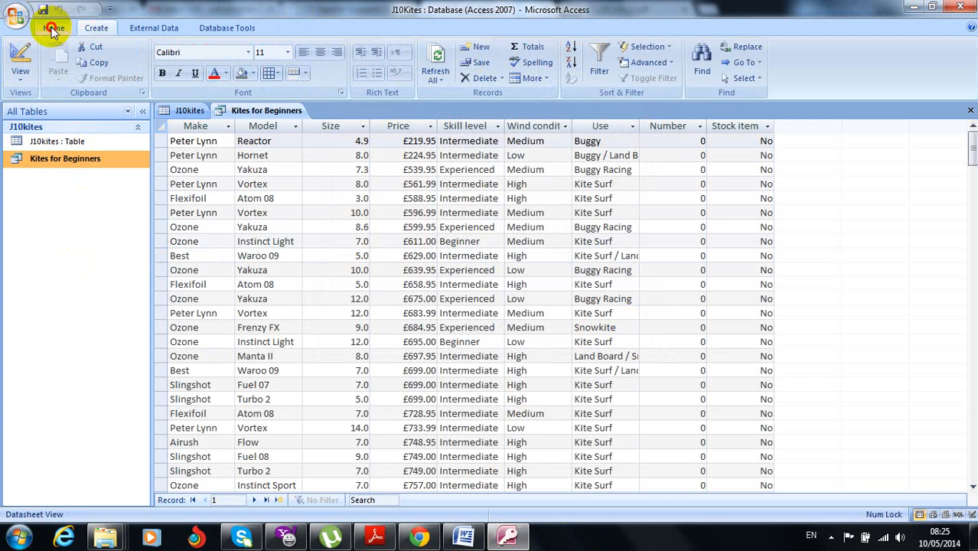
pyautogui.click(20, 65)
pyautogui.click(33, 224)
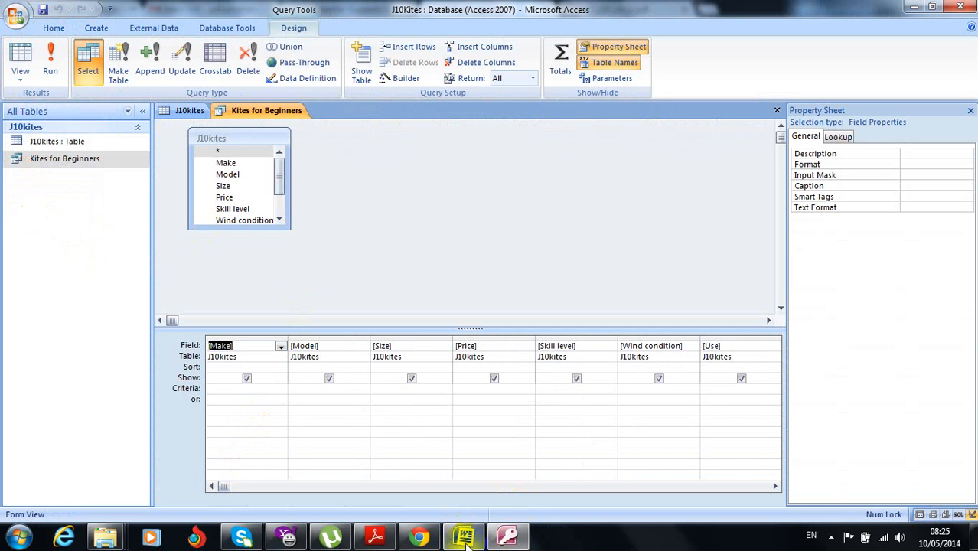
# Step: Check question 41's calculated field in Chrome, and in Access start an expression named Value in the query's first empty column with the Expression Builder
pyautogui.click(421, 538)
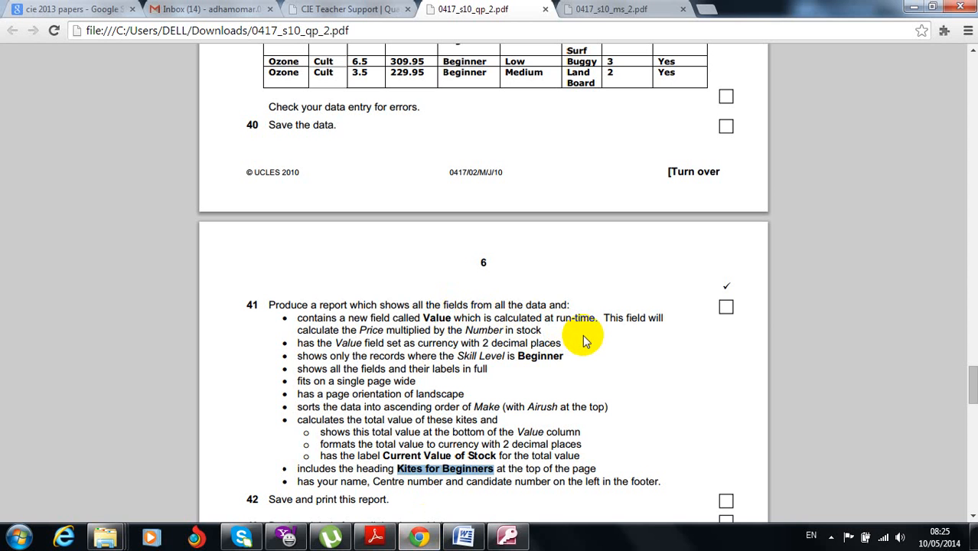
pyautogui.click(507, 536)
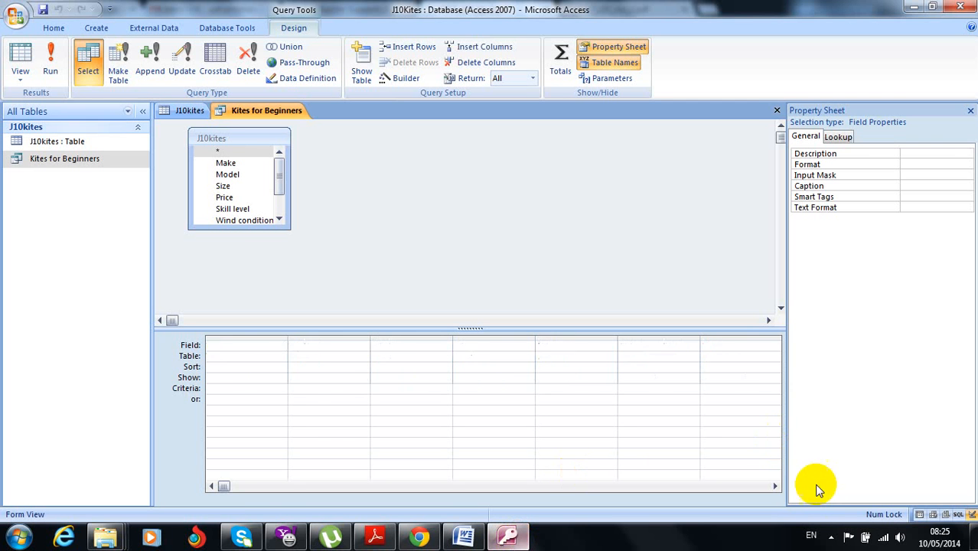
pyautogui.click(775, 486)
pyautogui.click(775, 486)
pyautogui.click(776, 486)
pyautogui.click(776, 486)
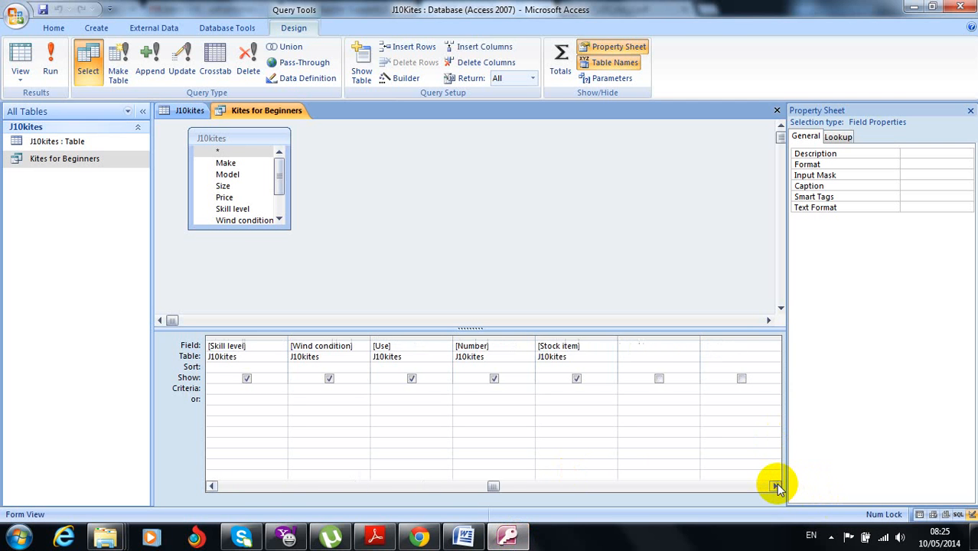
pyautogui.click(641, 345)
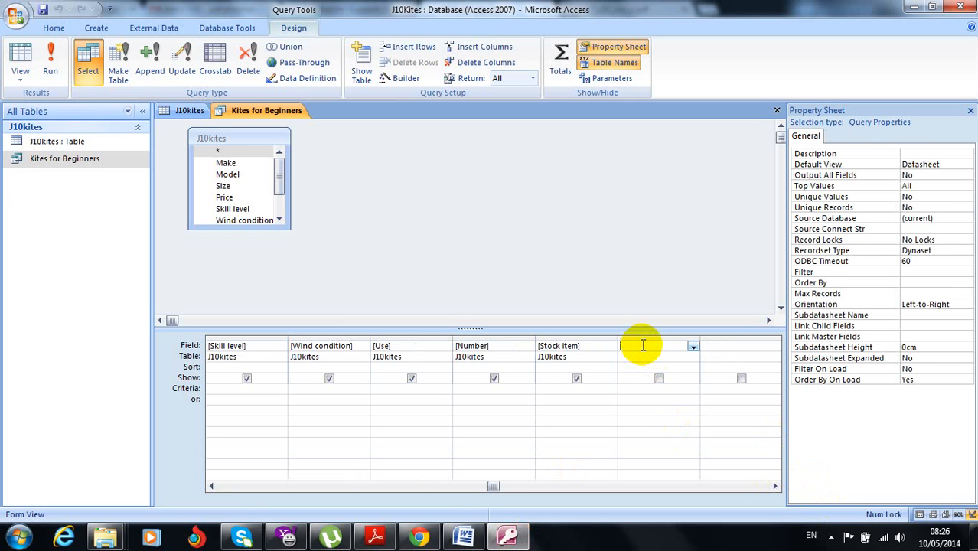
pyautogui.rightClick(641, 345)
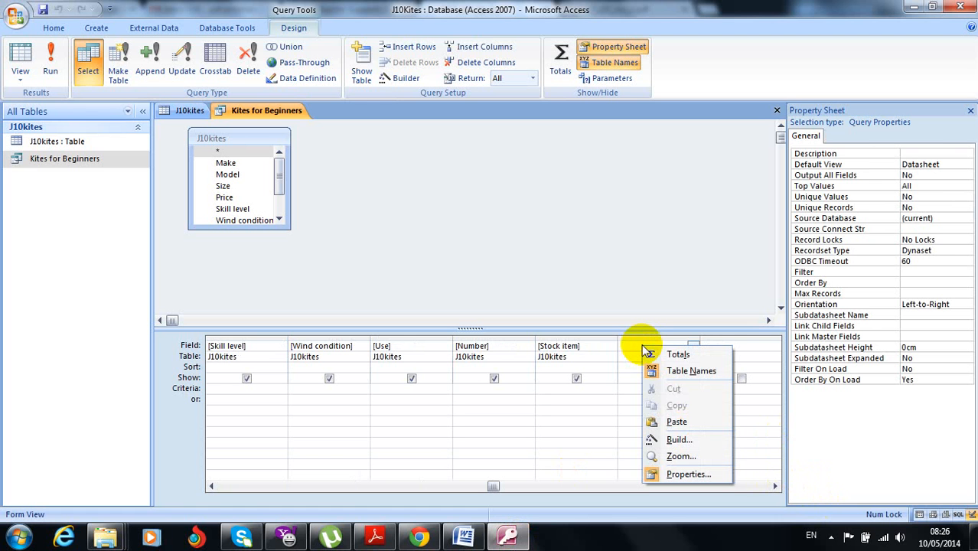
pyautogui.click(673, 439)
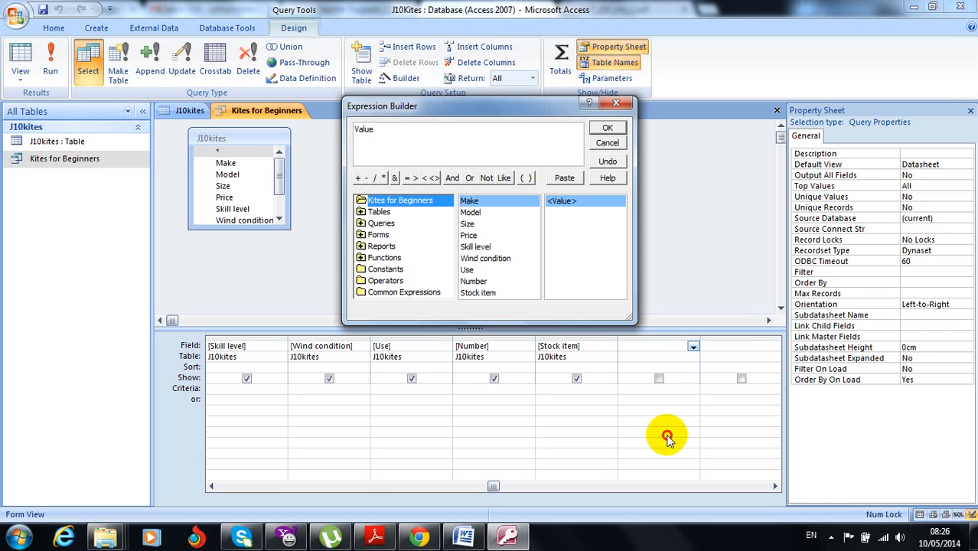
# Step: Complete the expression as Value = [Price] * [Number], checking question 41 in Chrome, and insert it into the query
pyautogui.click(405, 179)
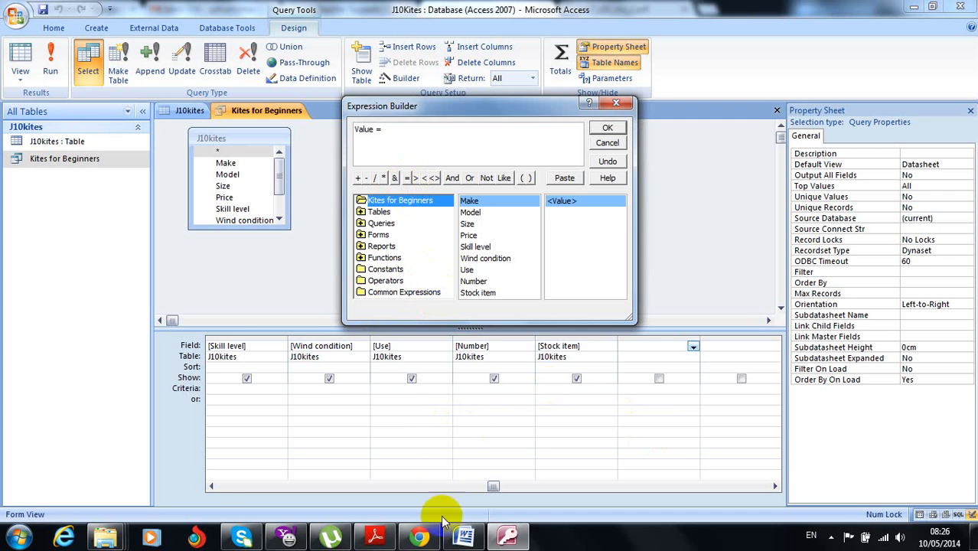
pyautogui.click(419, 536)
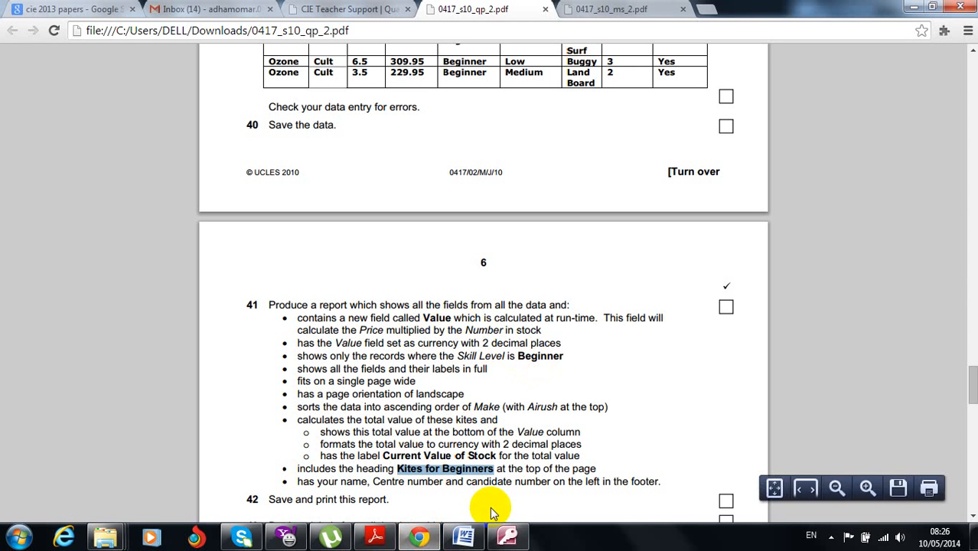
pyautogui.click(507, 536)
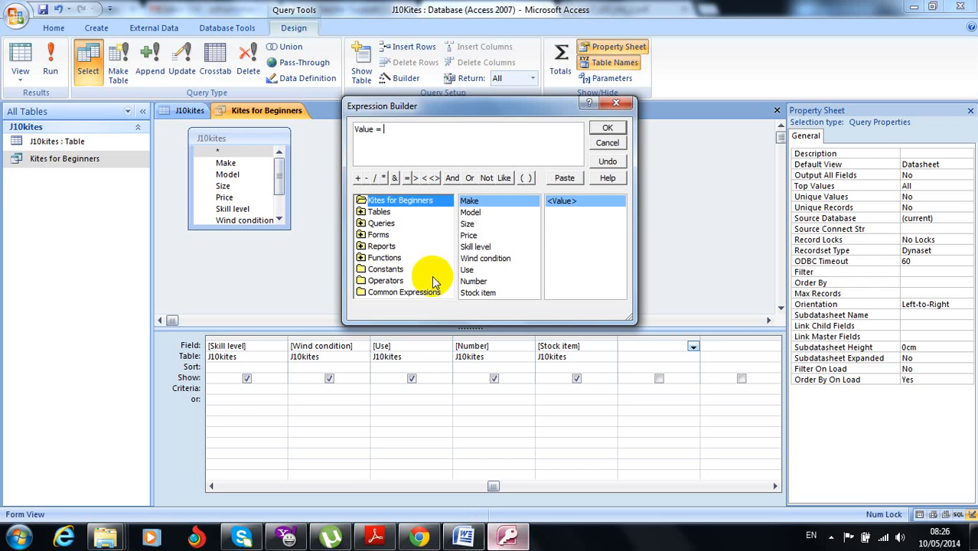
pyautogui.doubleClick(469, 236)
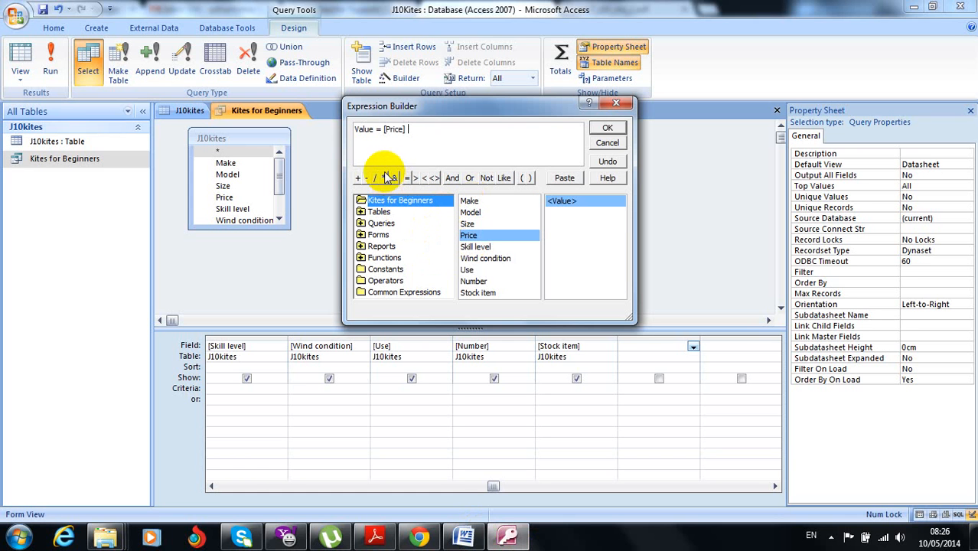
pyautogui.doubleClick(478, 282)
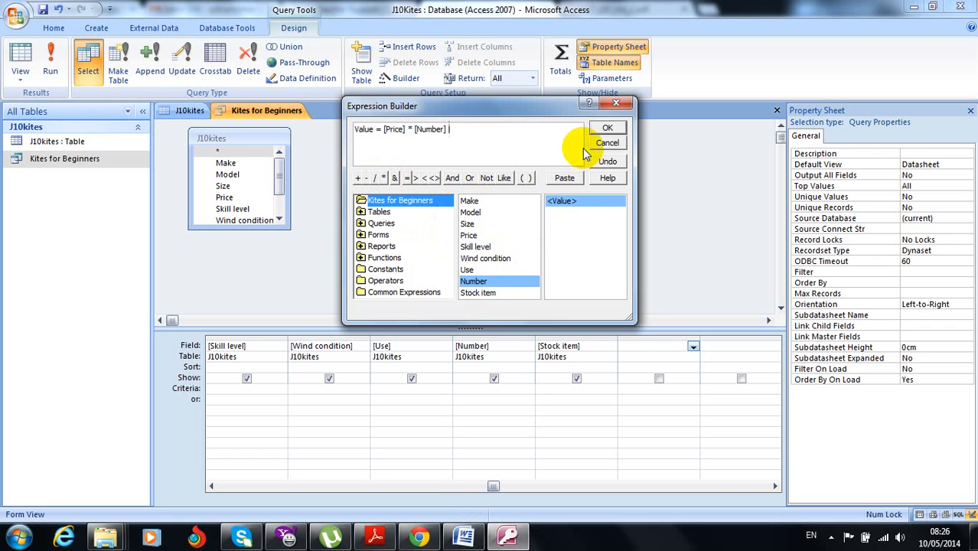
pyautogui.click(607, 128)
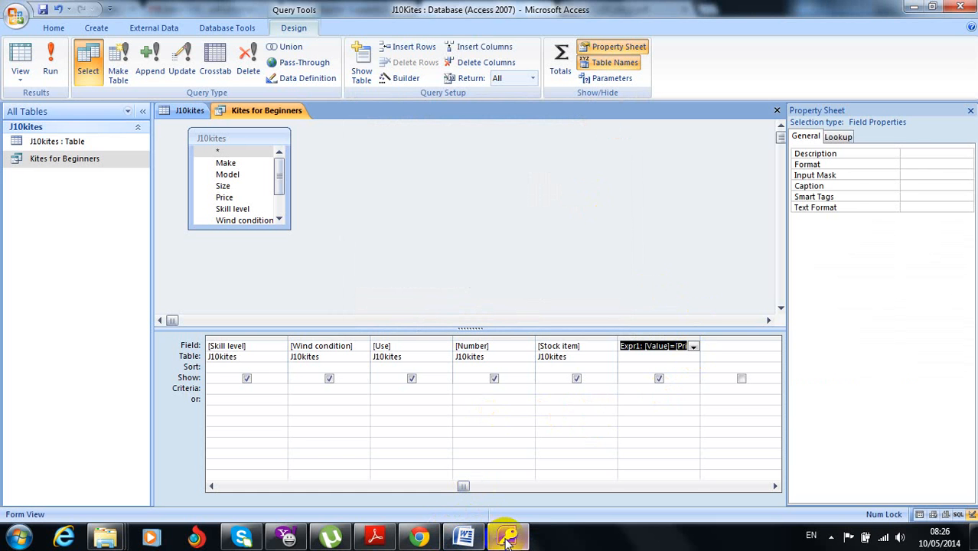
# Step: Check the Value field's format requirement in Chrome and set the calculated field's format to Currency in Access
pyautogui.click(424, 542)
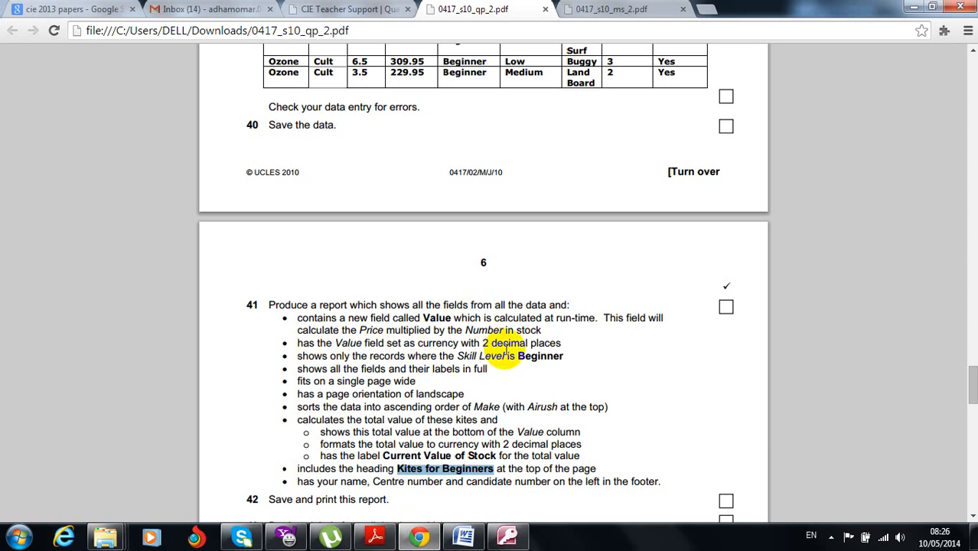
pyautogui.click(508, 537)
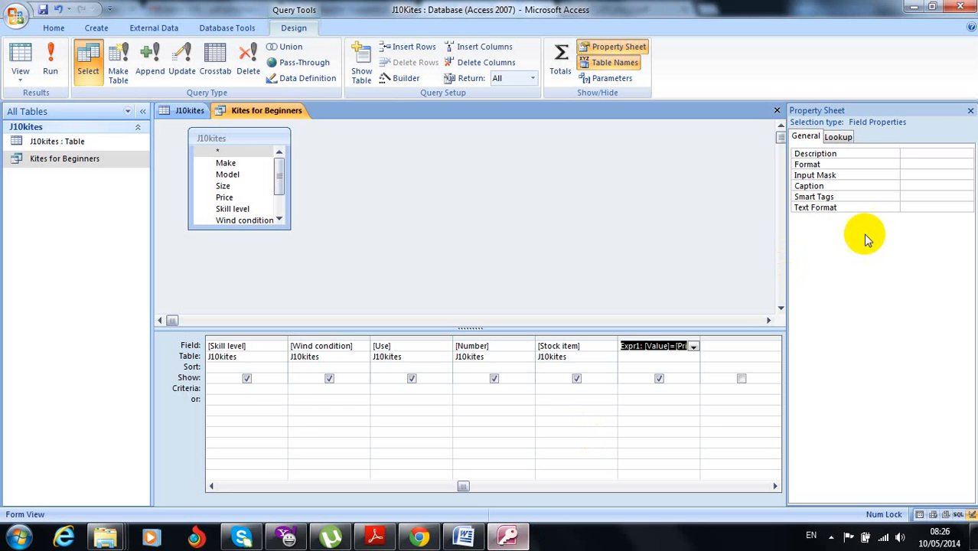
pyautogui.click(923, 163)
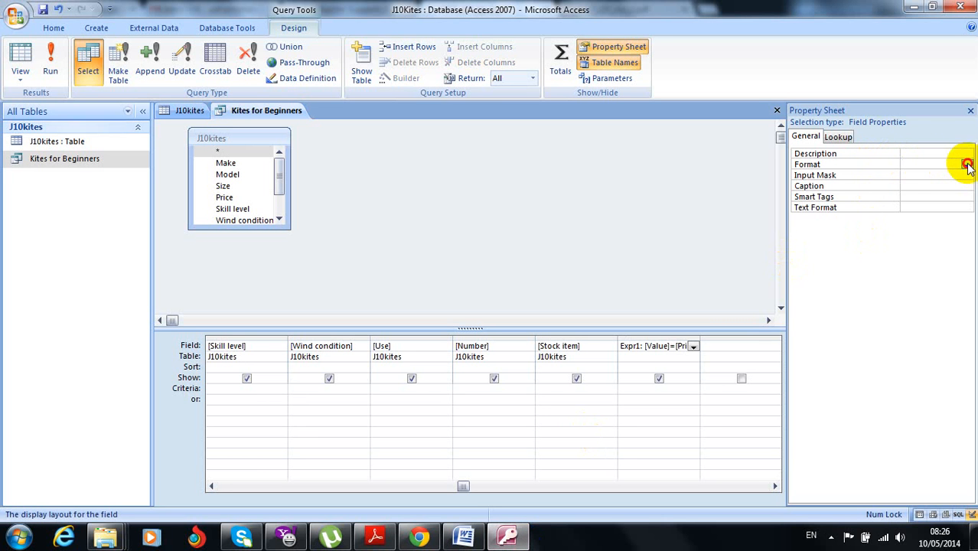
pyautogui.click(968, 165)
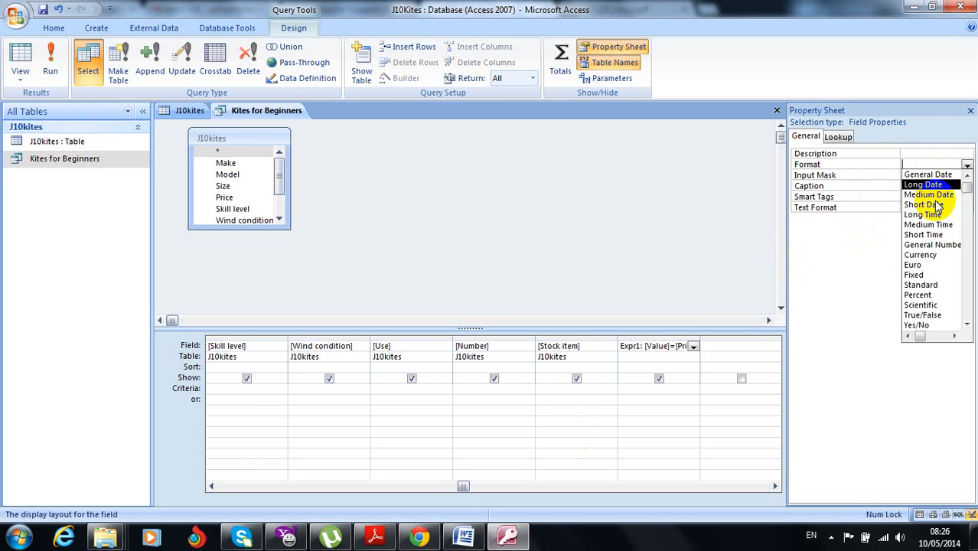
pyautogui.click(918, 255)
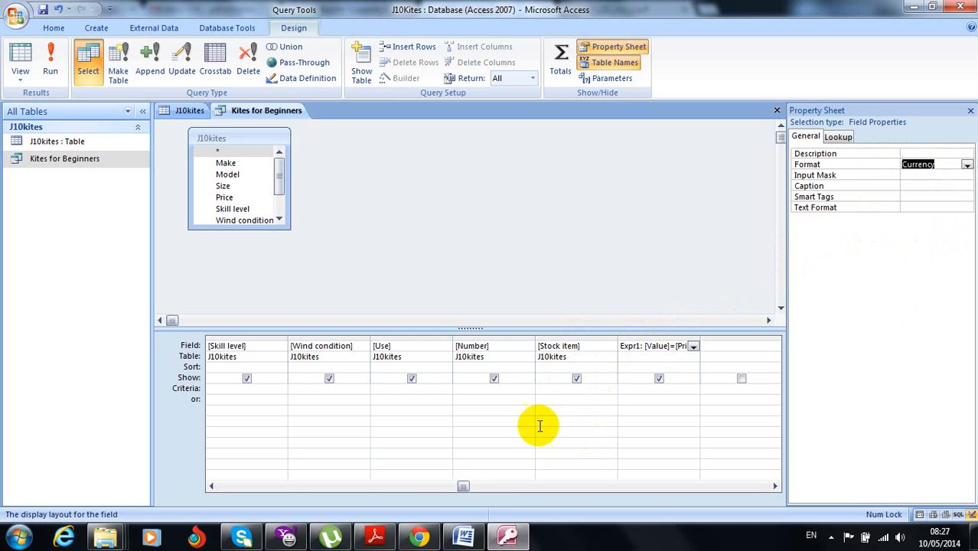
# Step: Check question 41's Skill Level requirement in Chrome and set the Skill level field's criterion to Beginner in the Access query
pyautogui.moveTo(423, 537)
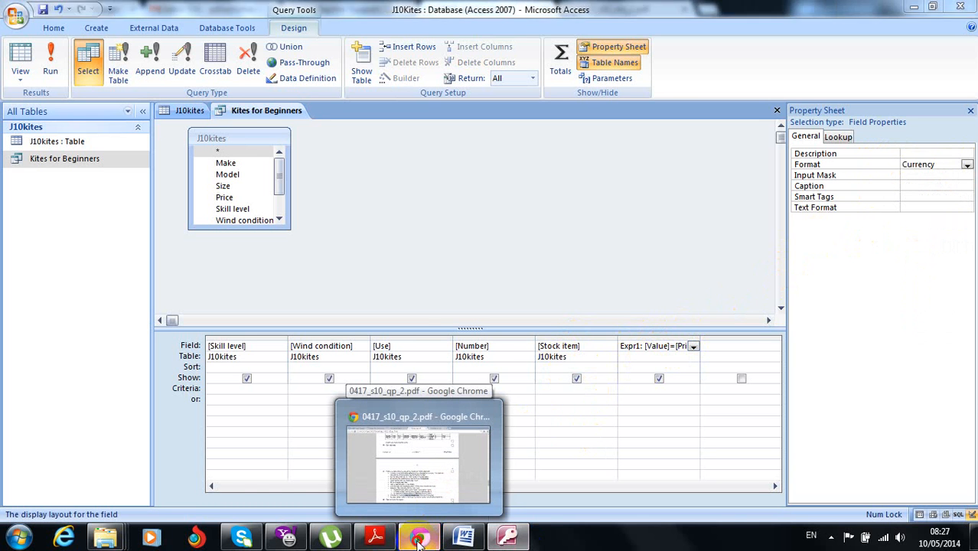
pyautogui.click(424, 537)
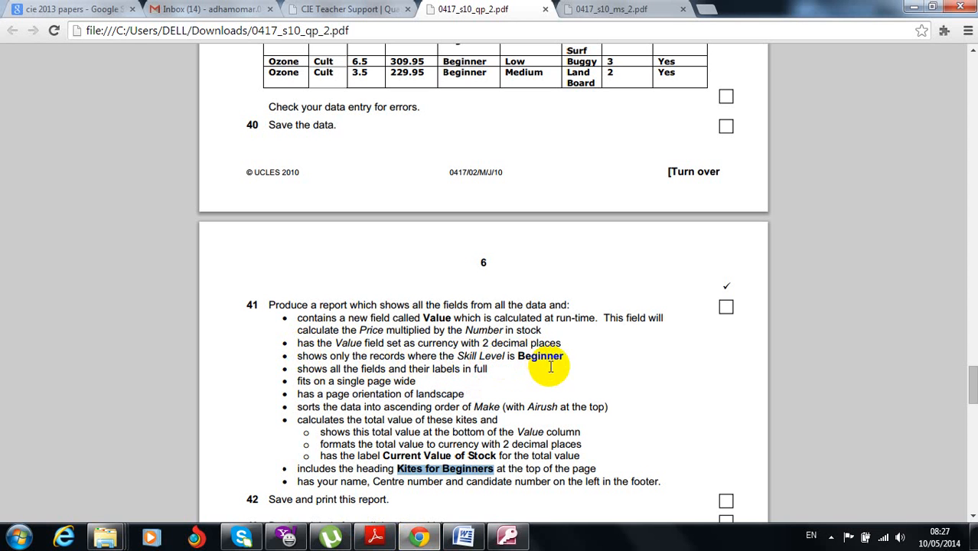
pyautogui.click(507, 538)
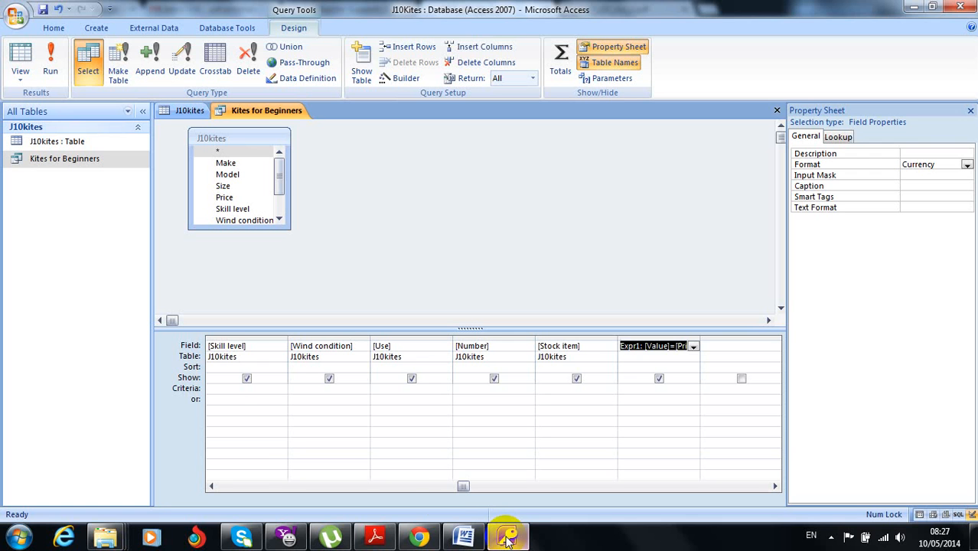
pyautogui.click(221, 391)
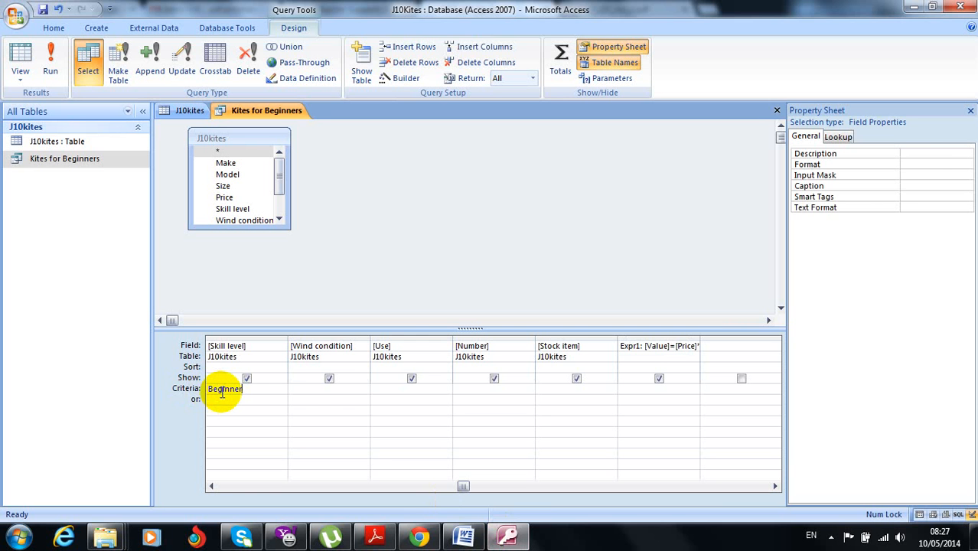
# Step: Recheck question 41 in Chrome and try to display the query's datasheet in Access, cancelling the Value parameter entry
pyautogui.click(418, 537)
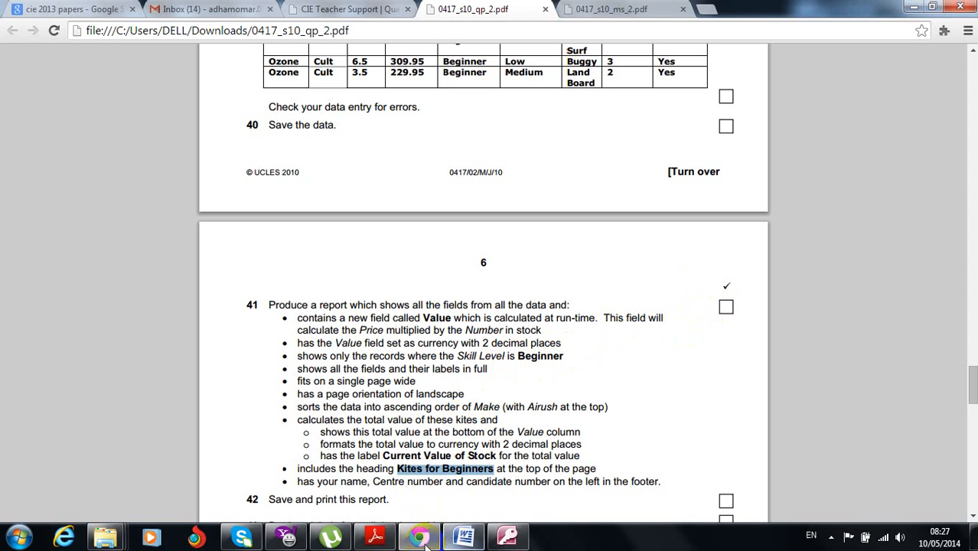
pyautogui.moveTo(420, 543)
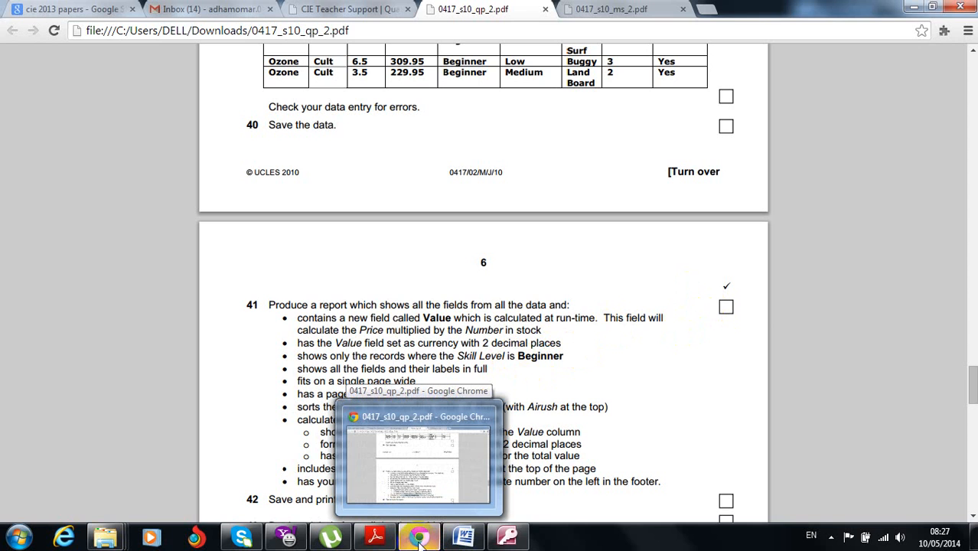
pyautogui.click(506, 537)
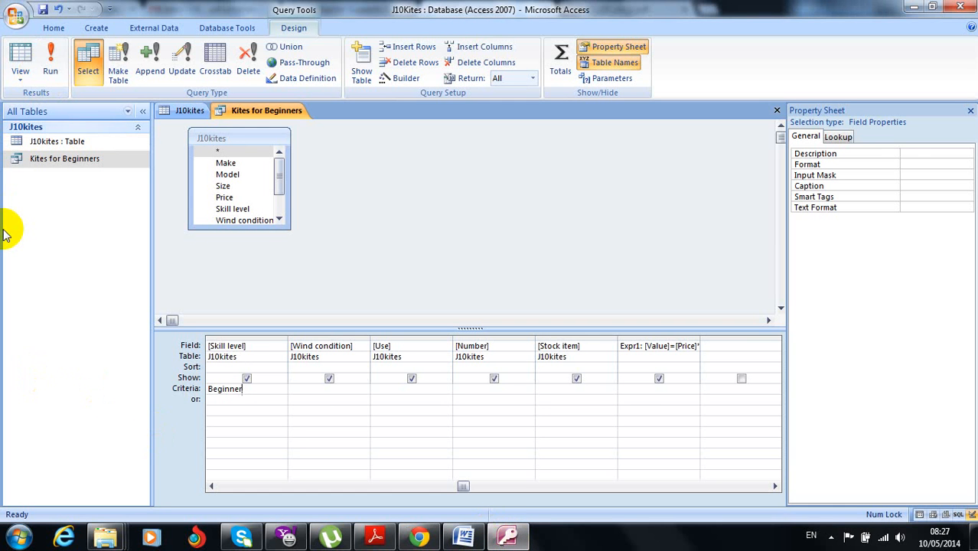
pyautogui.click(16, 58)
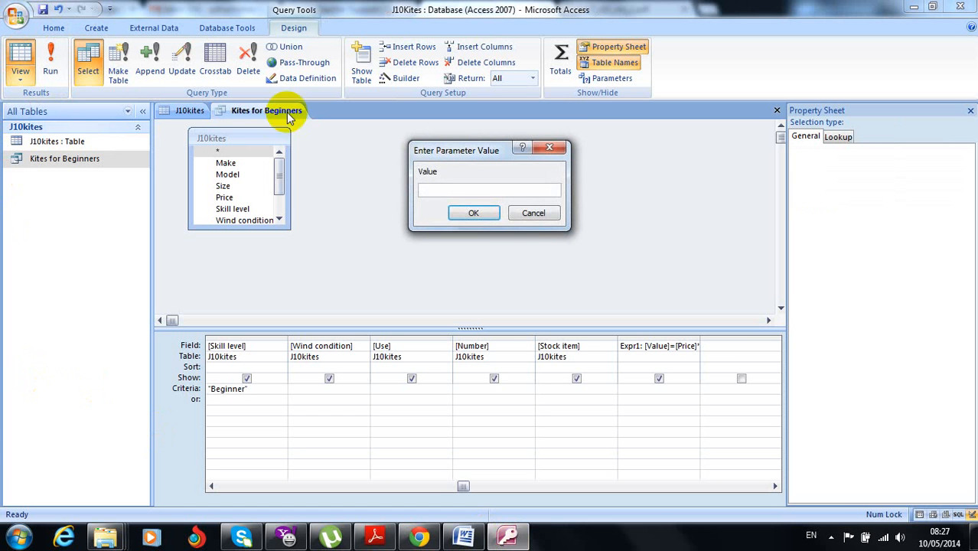
pyautogui.click(533, 216)
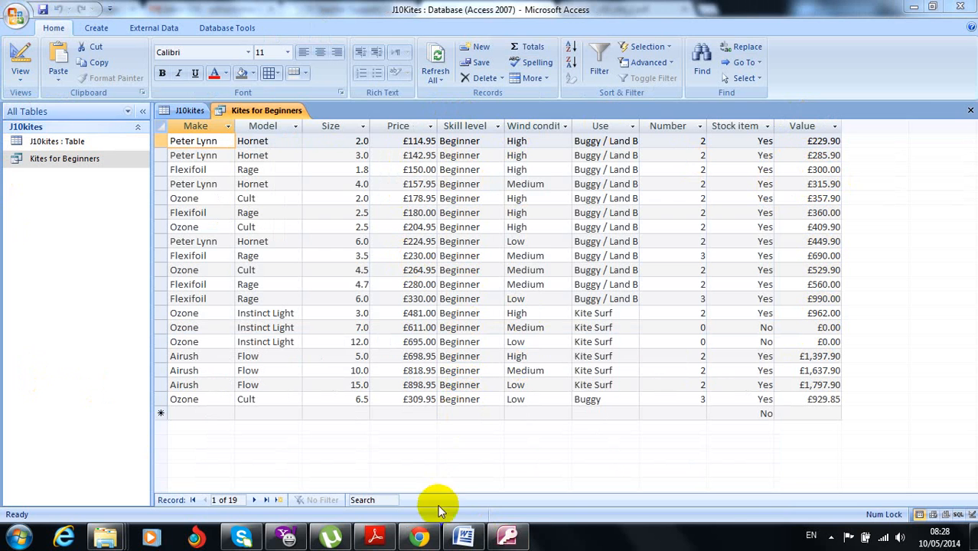
# Step: Read question 41's remaining report requirements in Chrome and reopen the Kites for Beginners query in Design View in Access
pyautogui.click(419, 538)
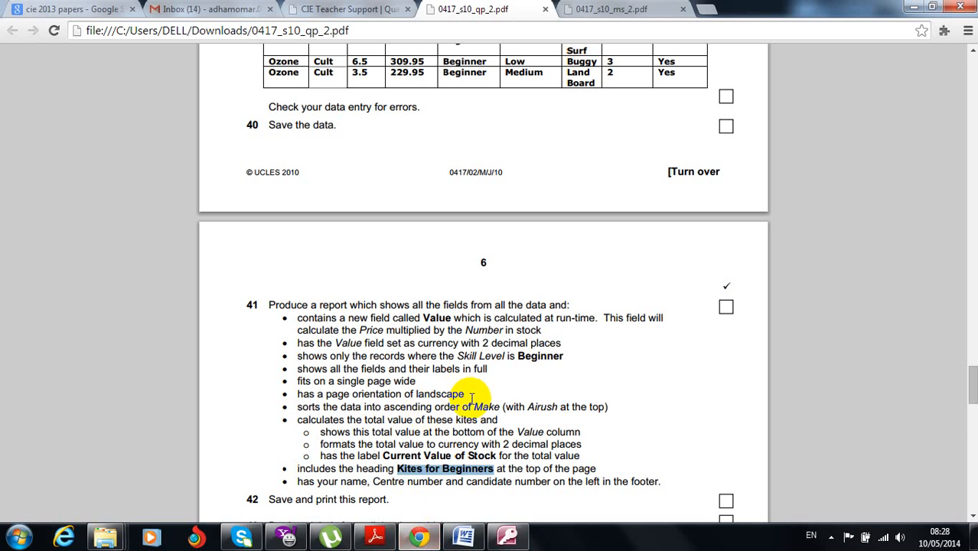
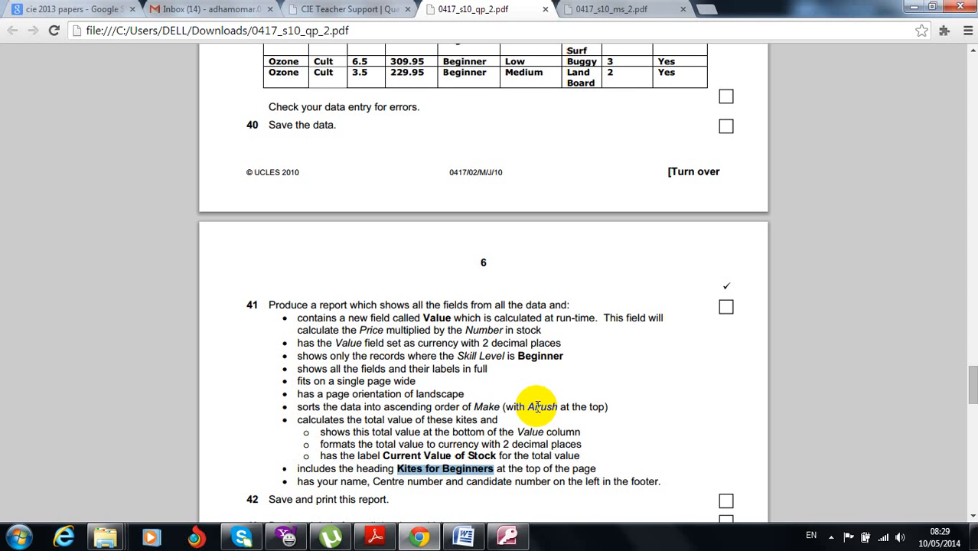
pyautogui.click(521, 541)
pyautogui.click(21, 74)
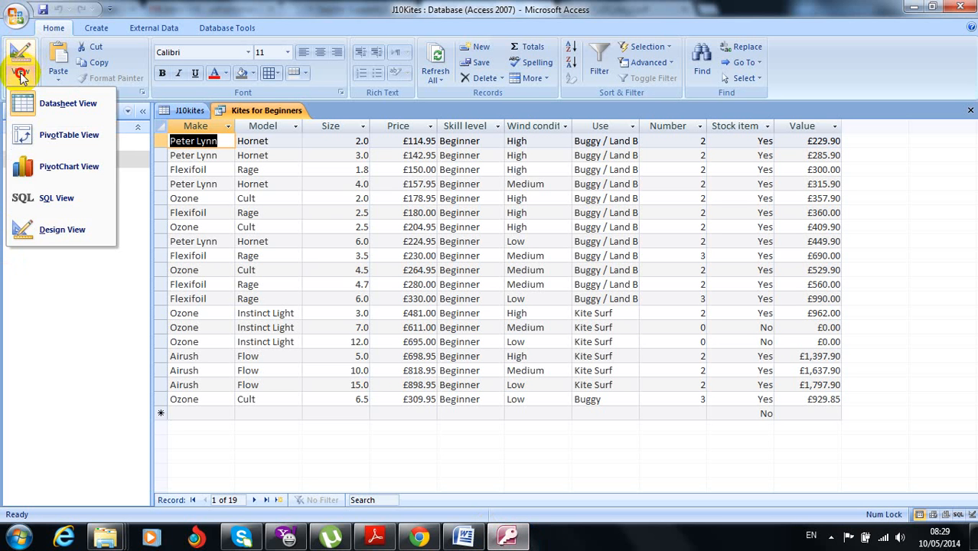
pyautogui.click(30, 229)
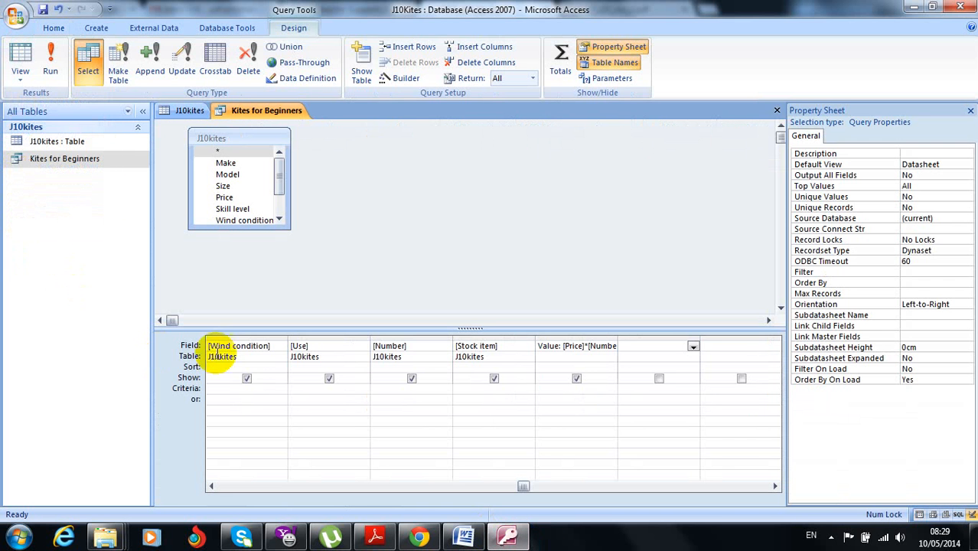
# Step: Sort the query by Make in ascending order and display its datasheet
pyautogui.click(223, 367)
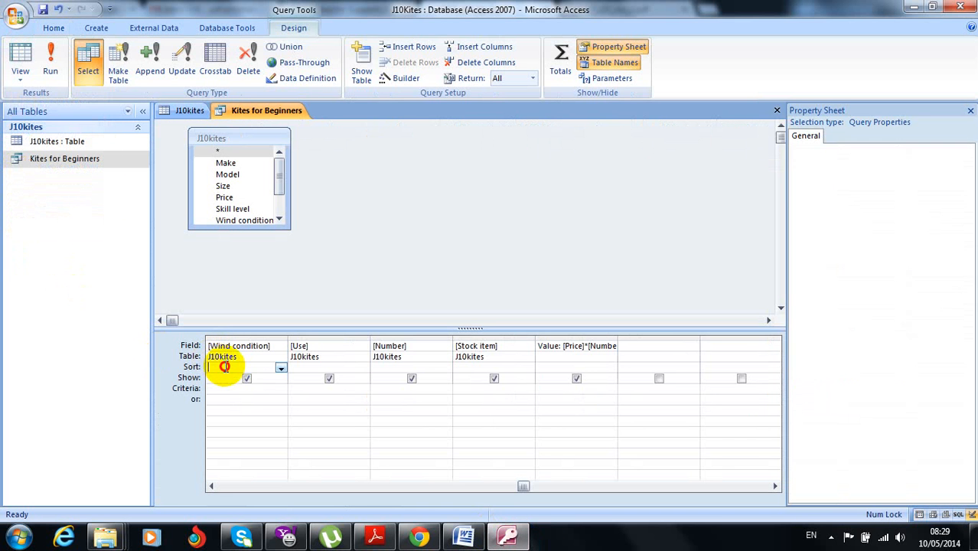
pyautogui.click(212, 486)
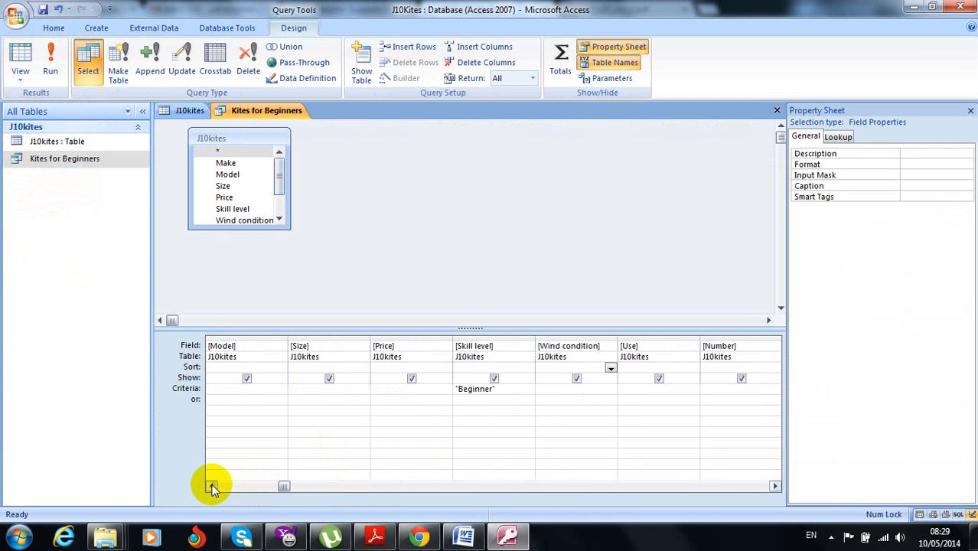
pyautogui.click(212, 486)
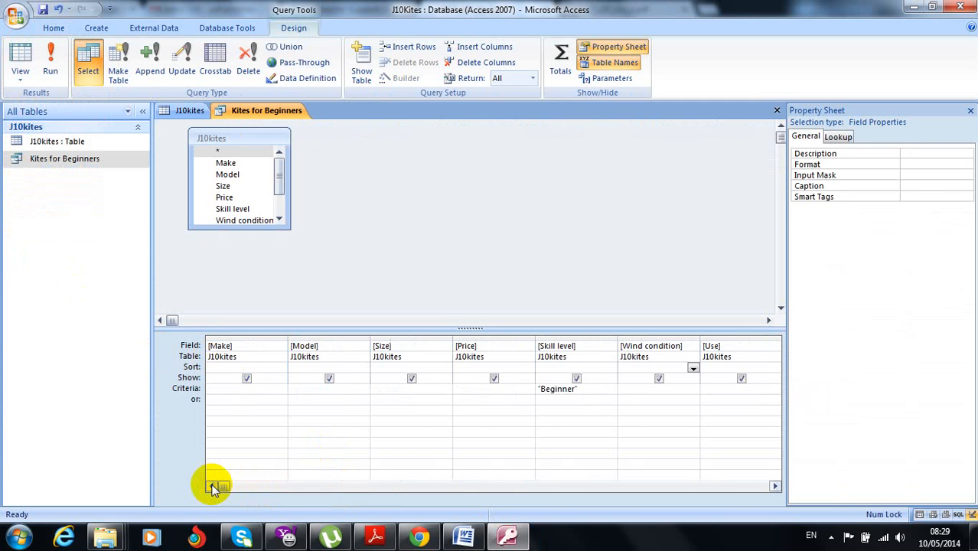
pyautogui.click(231, 367)
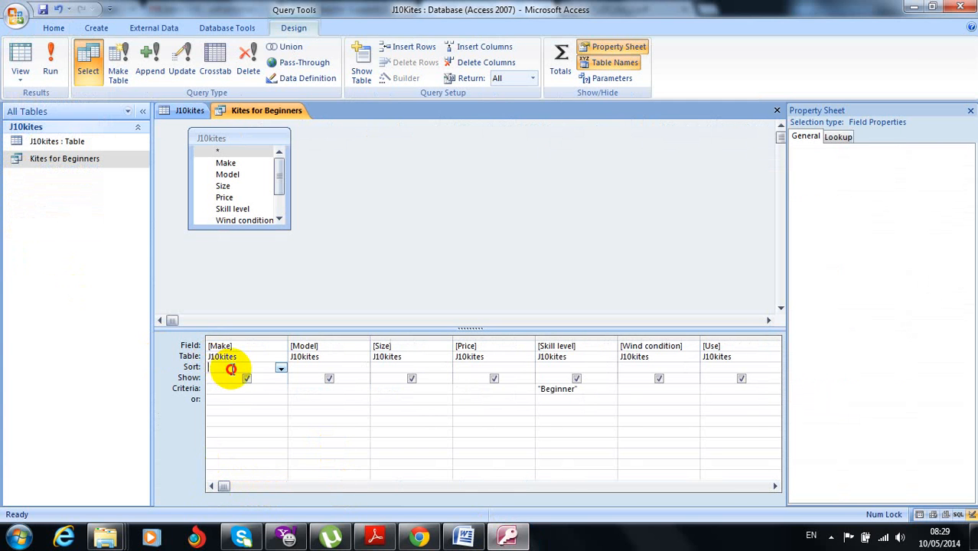
pyautogui.click(281, 369)
pyautogui.click(269, 385)
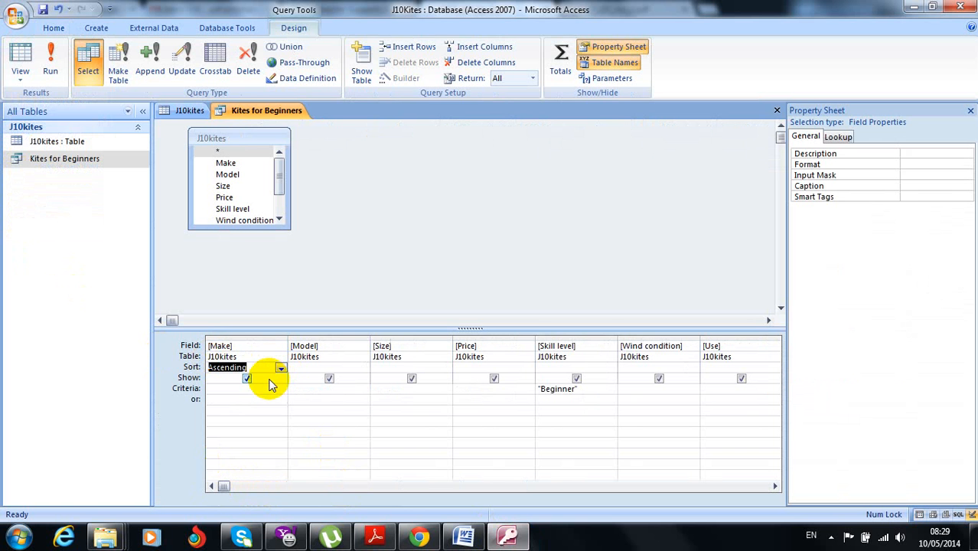
pyautogui.click(19, 47)
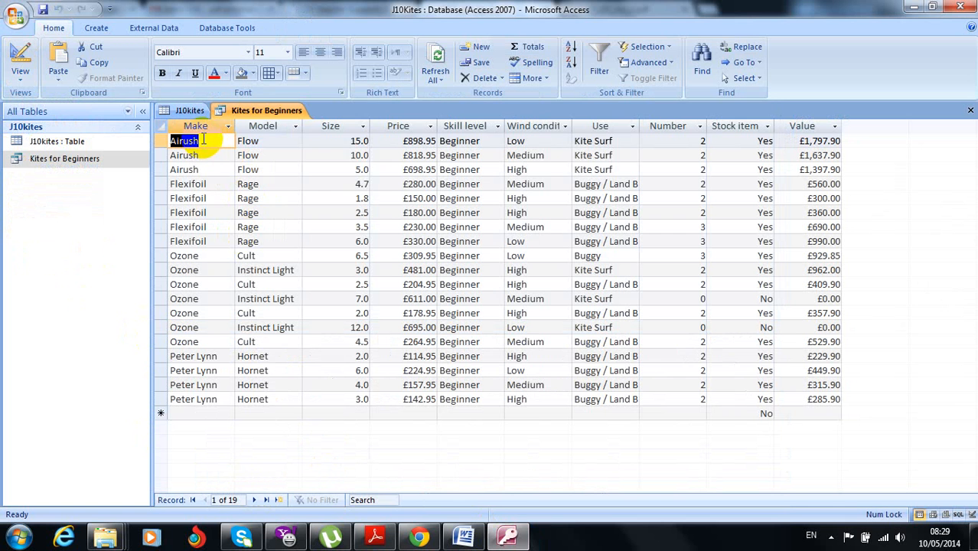
# Step: Start the Report Wizard on the Kites for Beginners query, saving the query's changes
pyautogui.click(96, 29)
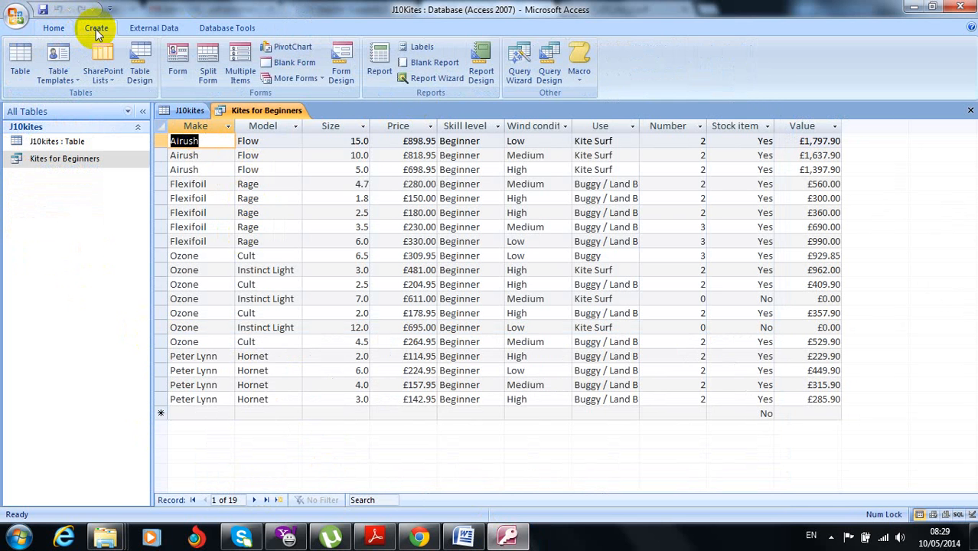
pyautogui.click(426, 79)
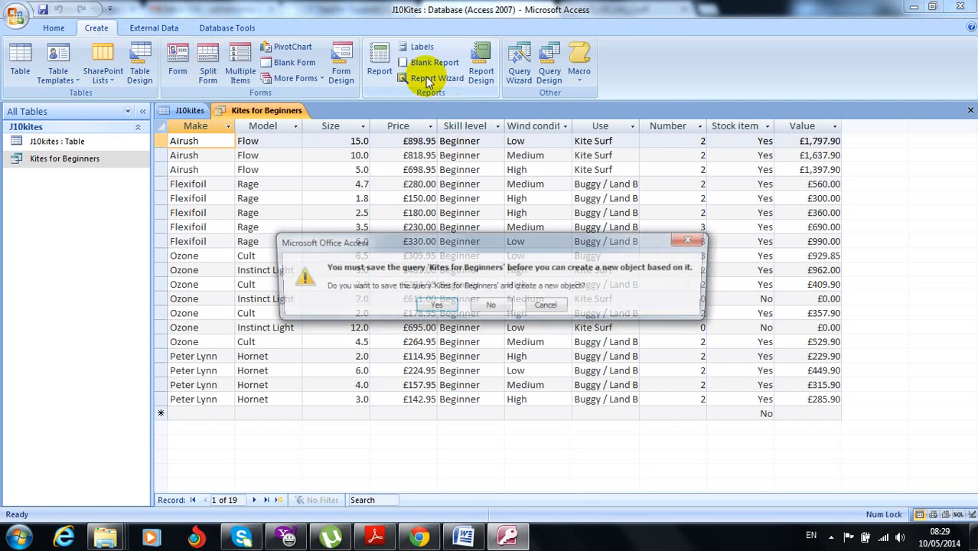
pyautogui.click(431, 305)
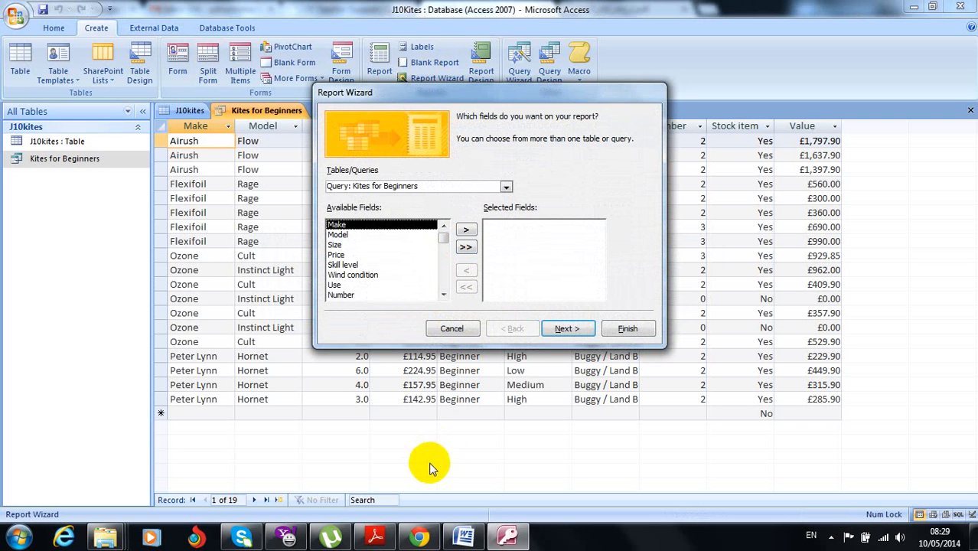
# Step: Review question 41 in Chrome, and in Access add all the query's fields to the report without any grouping
pyautogui.click(418, 539)
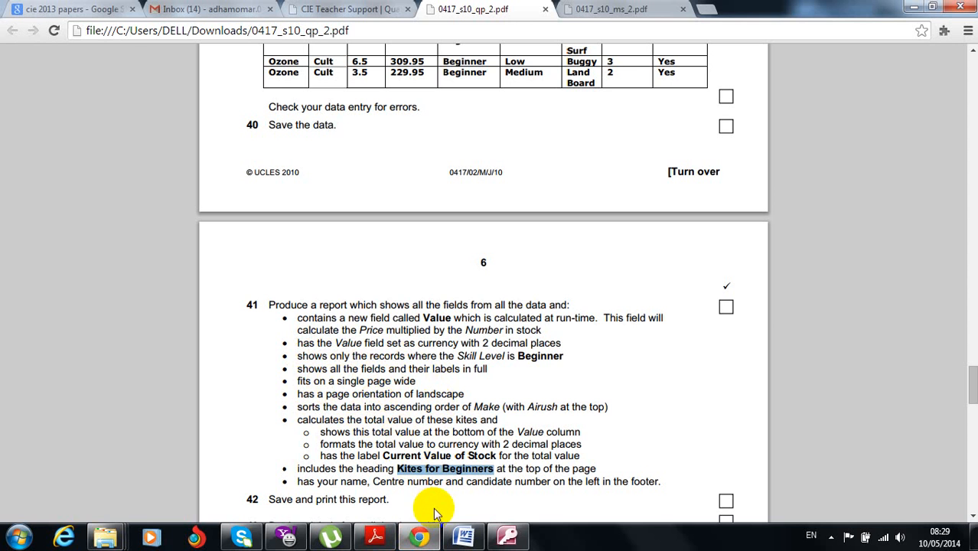
pyautogui.click(421, 538)
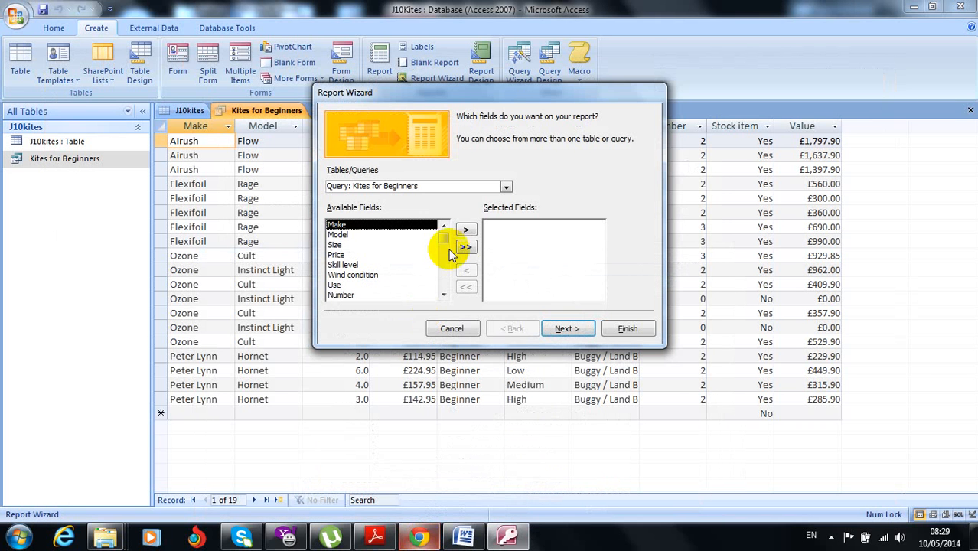
pyautogui.click(468, 247)
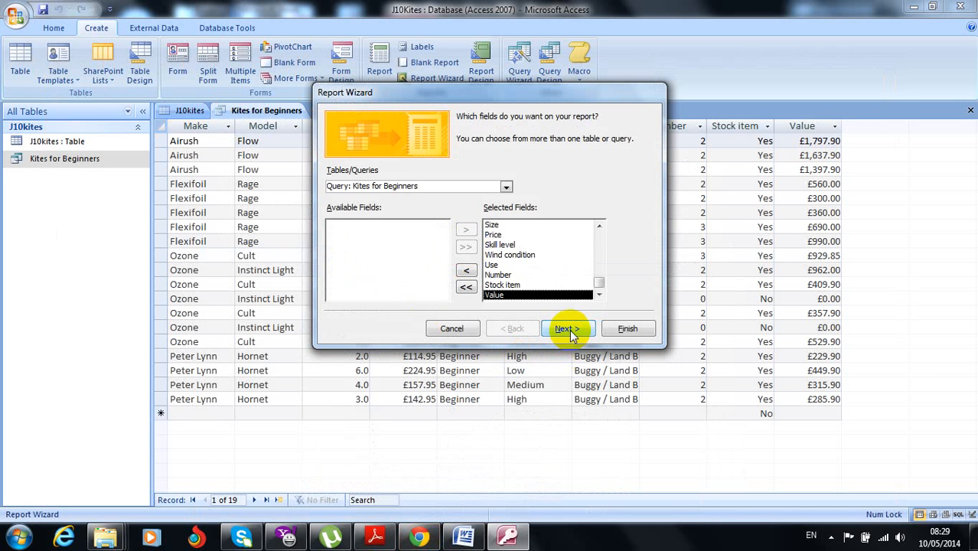
pyautogui.click(567, 330)
pyautogui.click(568, 330)
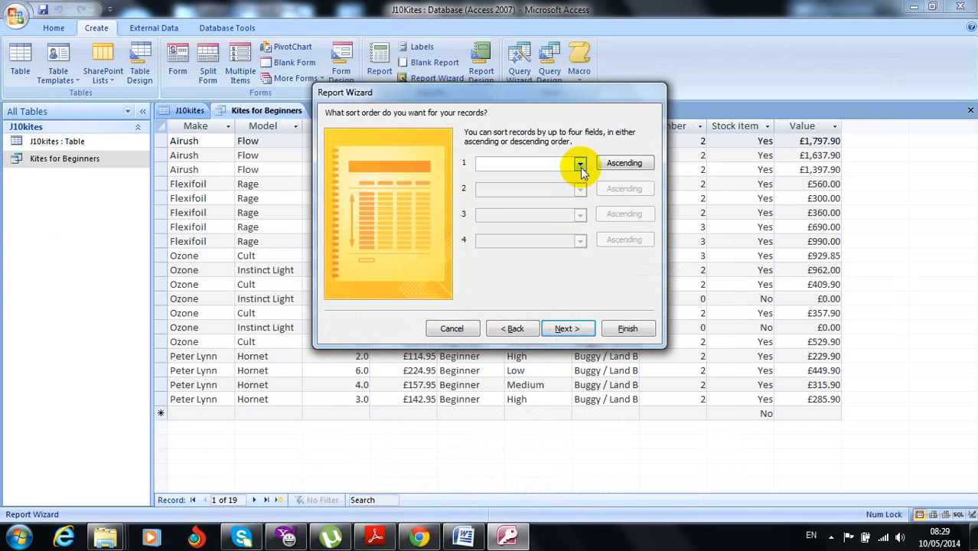
# Step: Sort the report's records by Make in ascending order and continue to the layout options
pyautogui.click(579, 163)
pyautogui.click(526, 189)
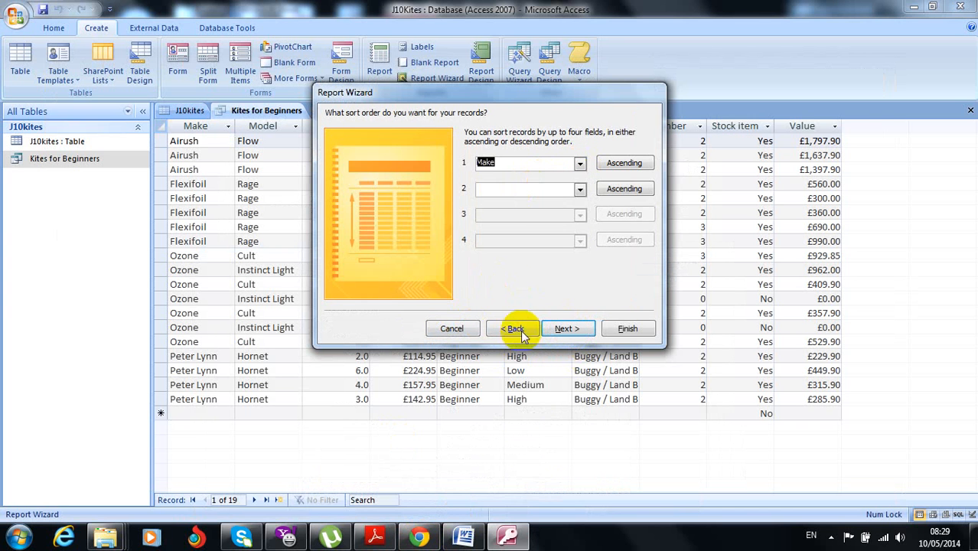
pyautogui.click(564, 330)
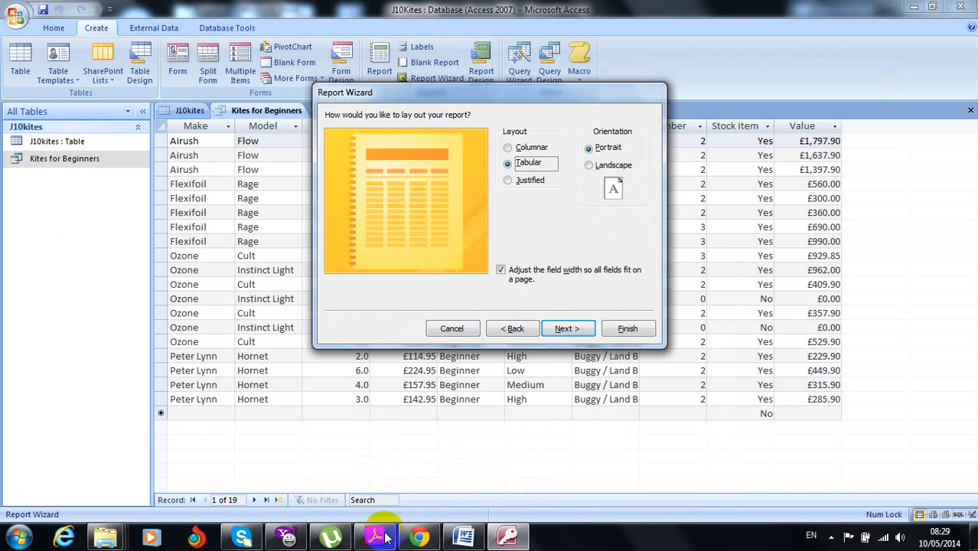
# Step: Check the required page orientation in Chrome, set the report to Landscape in Access, and continue through the style choice to the title
pyautogui.click(419, 537)
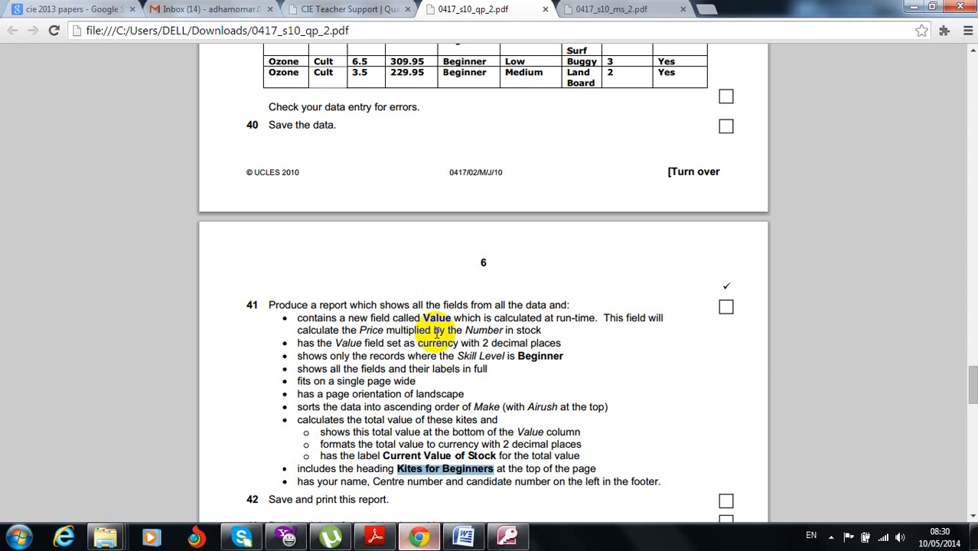
pyautogui.moveTo(420, 394); pyautogui.dragTo(467, 394)
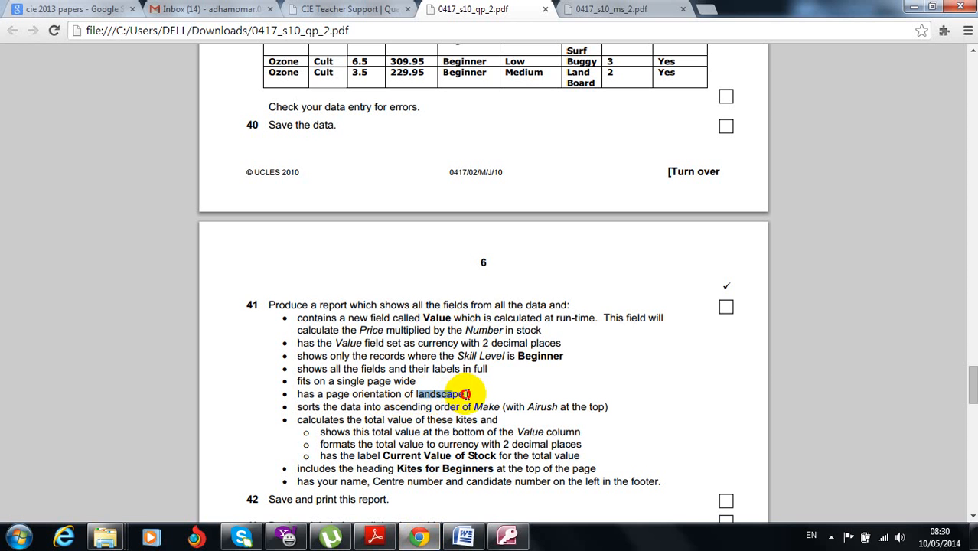
pyautogui.click(505, 538)
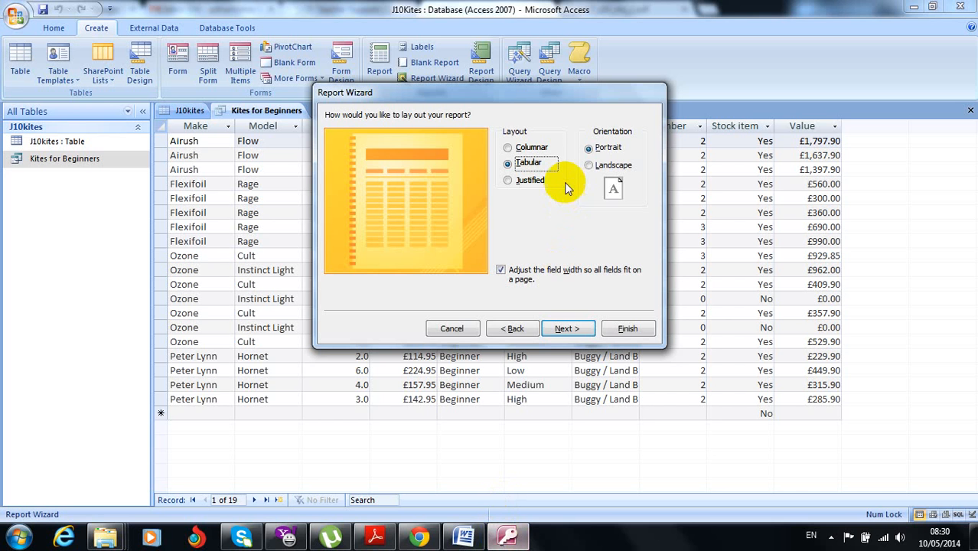
pyautogui.click(589, 166)
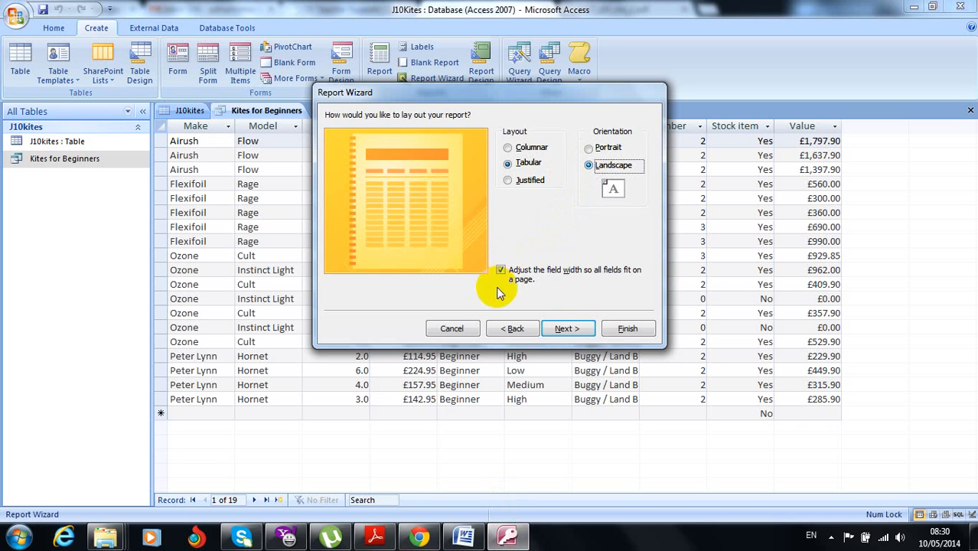
pyautogui.click(564, 329)
pyautogui.click(564, 329)
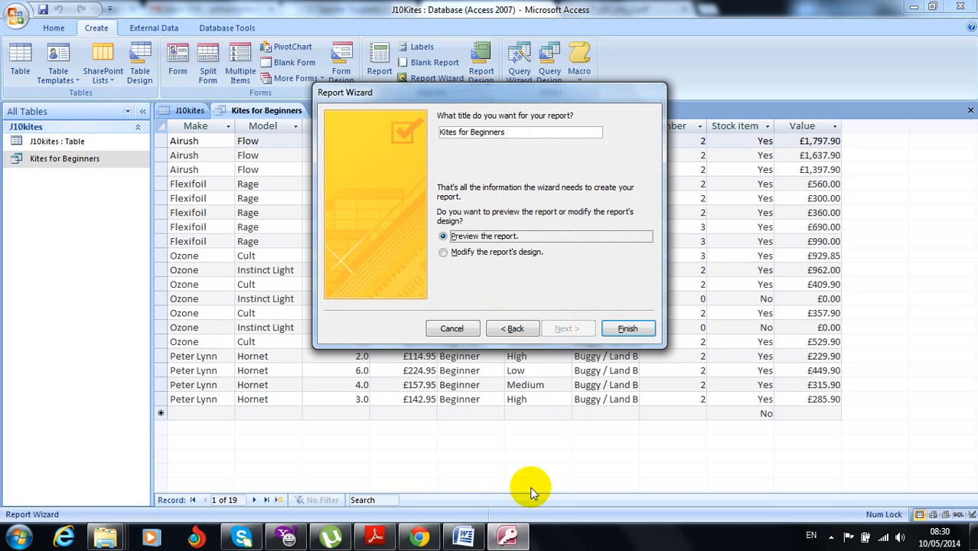
# Step: Check the required report heading in Chrome, and in Access finish the wizard with the title Kites for Beginners and a preview
pyautogui.click(421, 539)
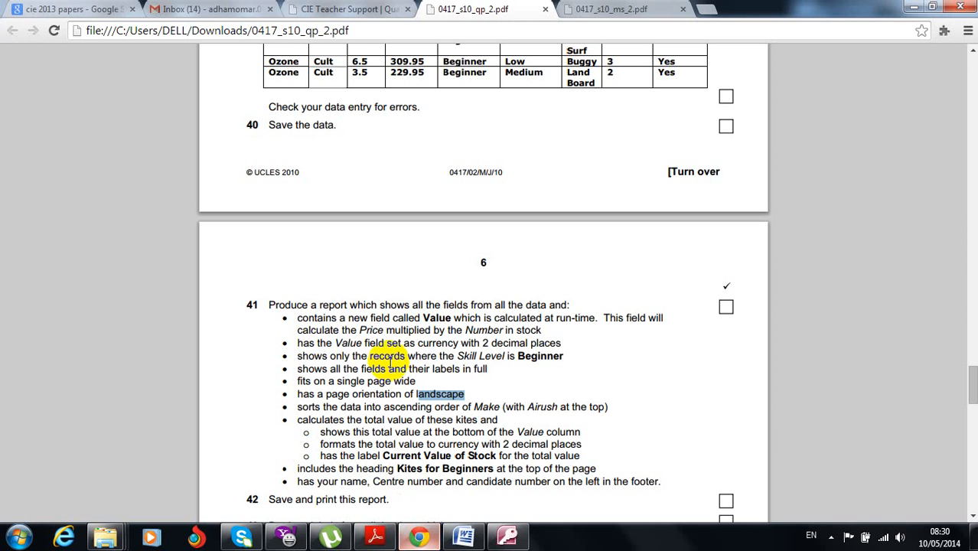
pyautogui.moveTo(394, 469); pyautogui.dragTo(491, 468)
pyautogui.click(464, 536)
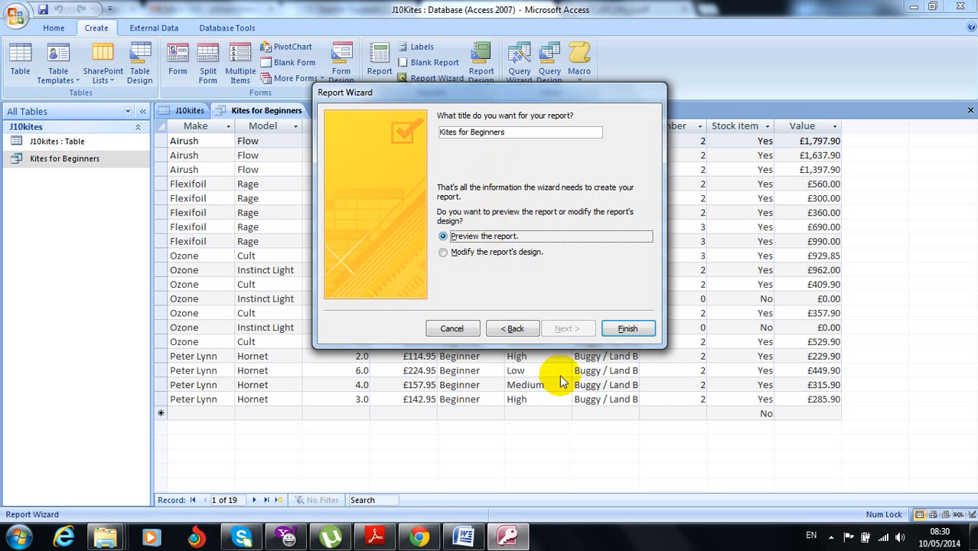
pyautogui.click(629, 328)
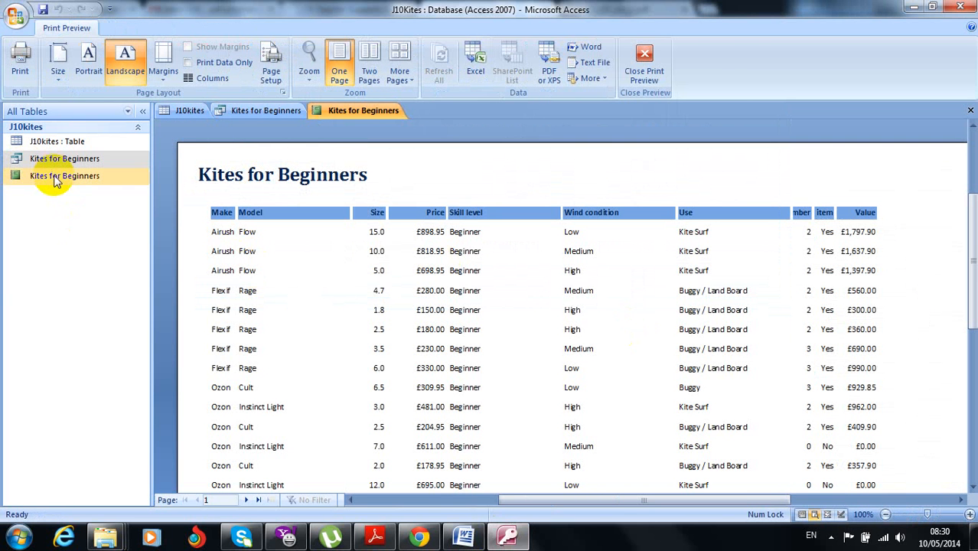
# Step: Switch the Kites for Beginners report from the print preview to Layout View
pyautogui.click(55, 177)
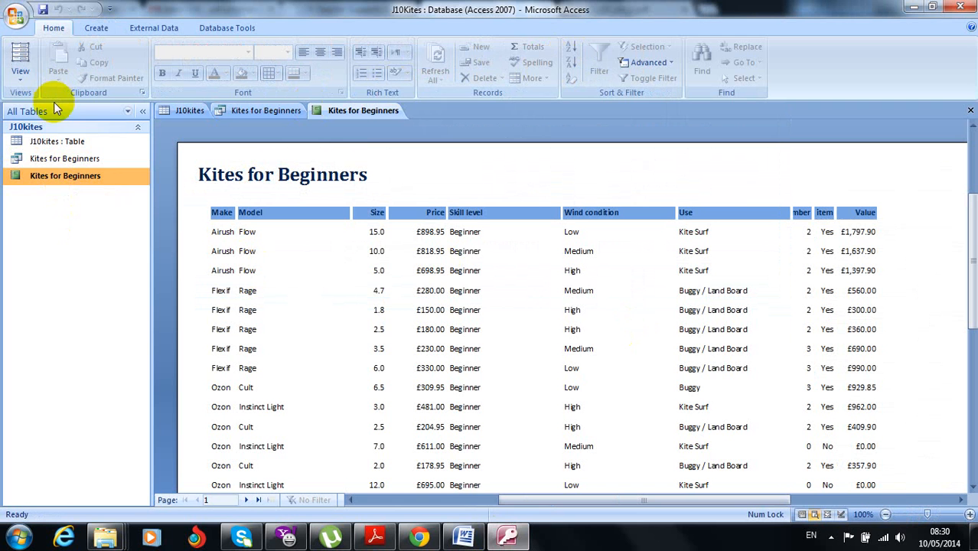
pyautogui.click(20, 83)
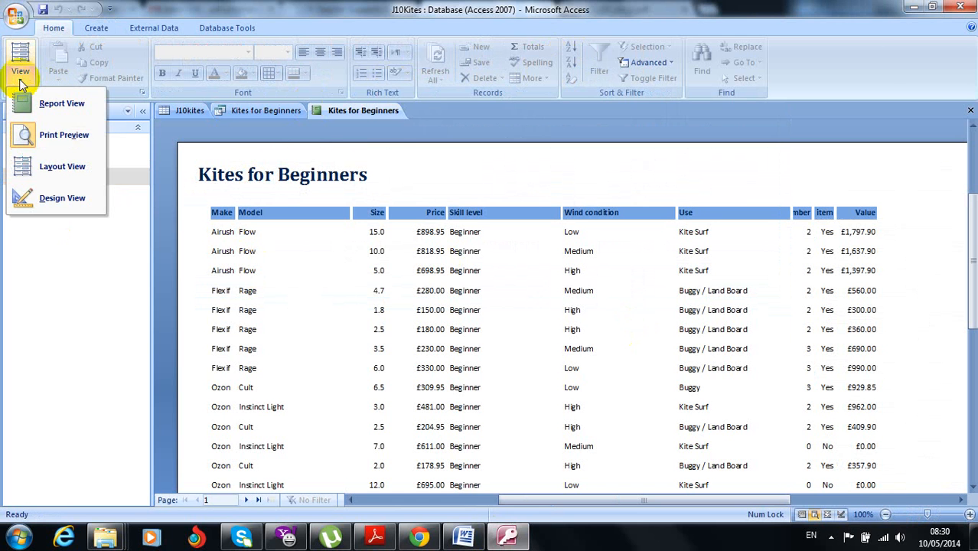
pyautogui.click(25, 166)
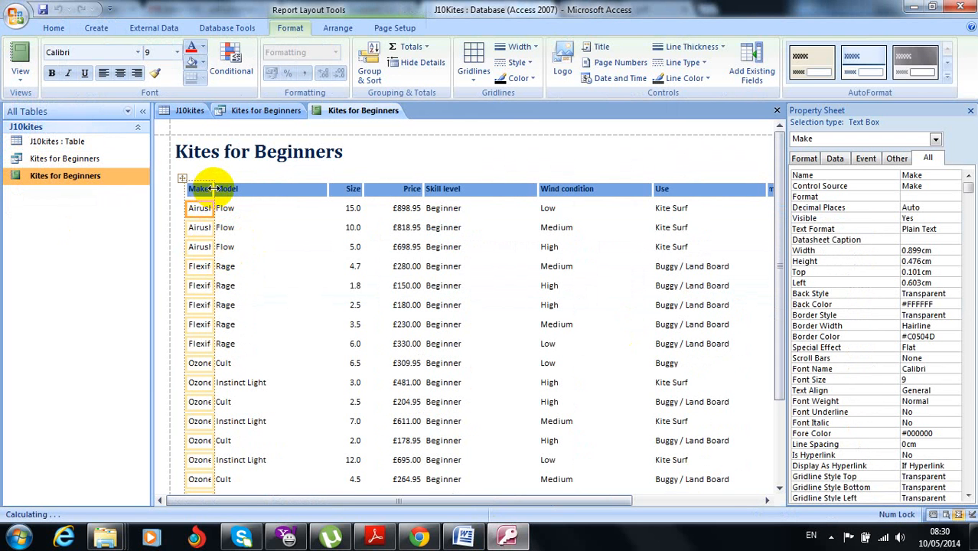
# Step: Widen the report's Make column to about 1.77 cm and narrow the Model column to about 2.22 cm
pyautogui.moveTo(213, 188); pyautogui.dragTo(238, 177)
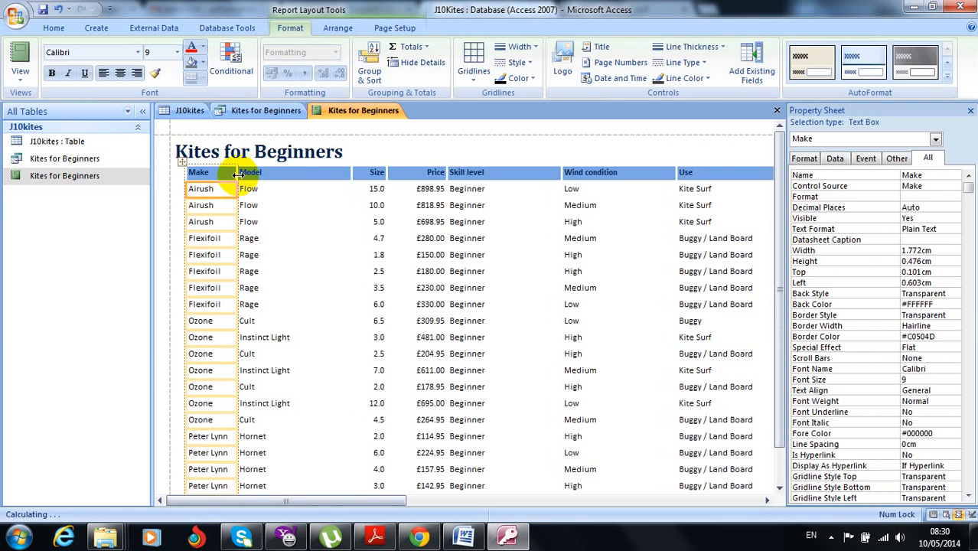
pyautogui.click(278, 173)
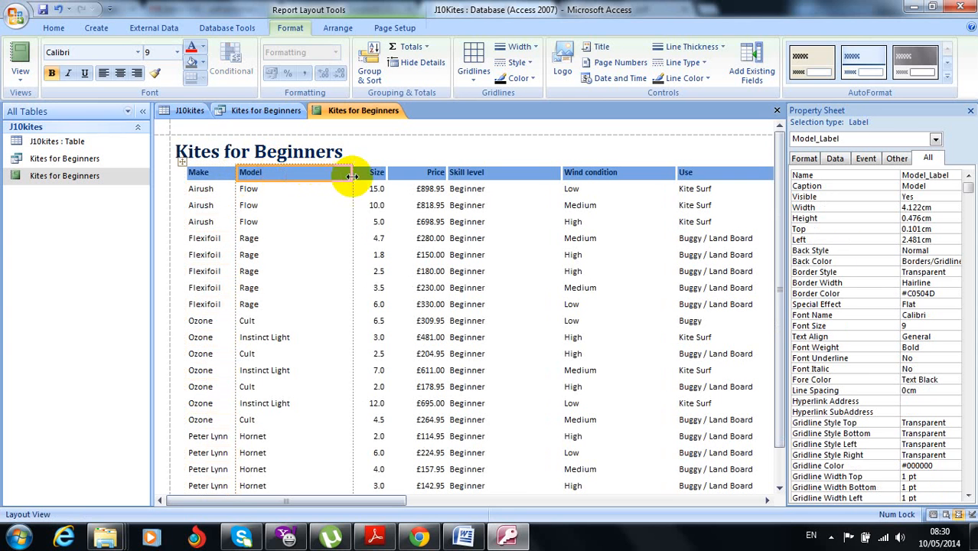
pyautogui.moveTo(351, 174); pyautogui.dragTo(300, 174)
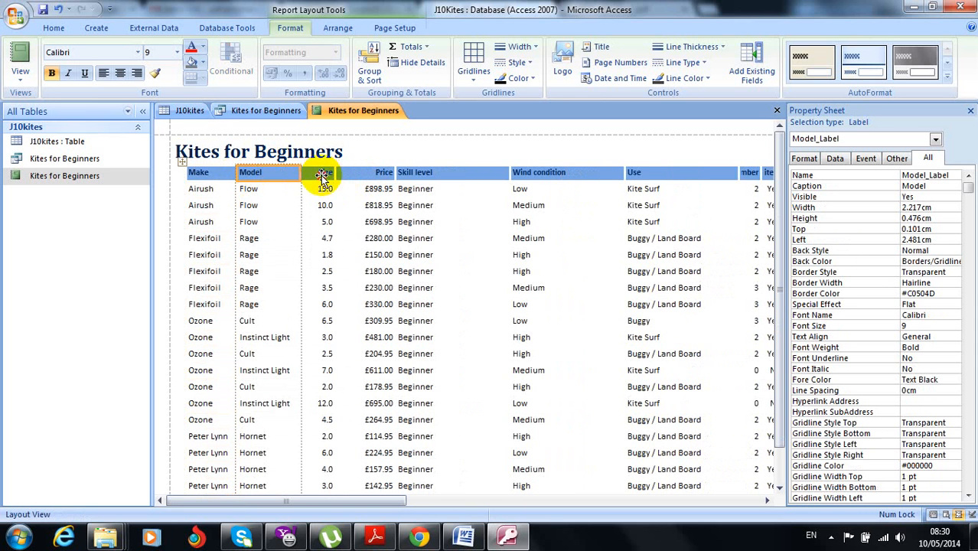
pyautogui.click(323, 176)
pyautogui.click(360, 177)
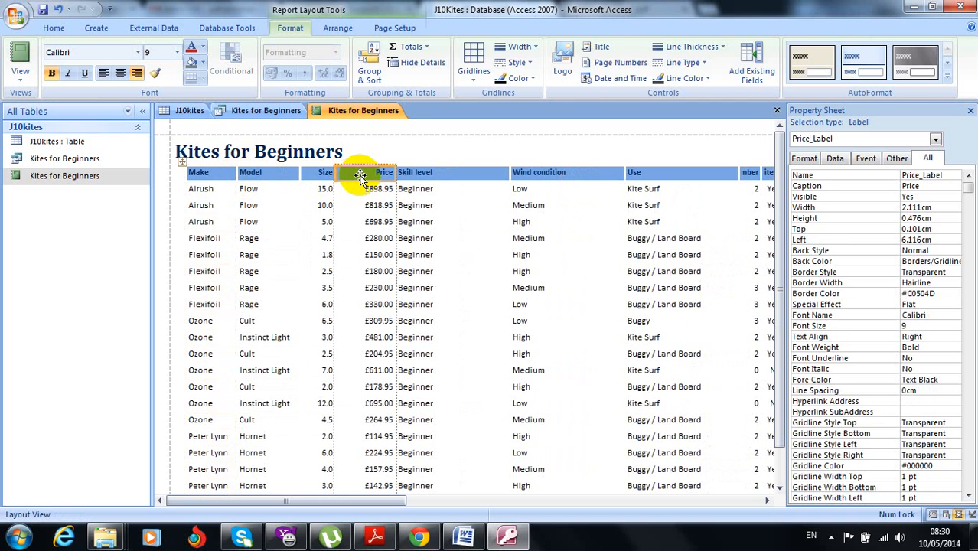
# Step: Narrow the Skill level column to about 1.74 cm and the Wind condition column to about 2.38 cm
pyautogui.click(428, 177)
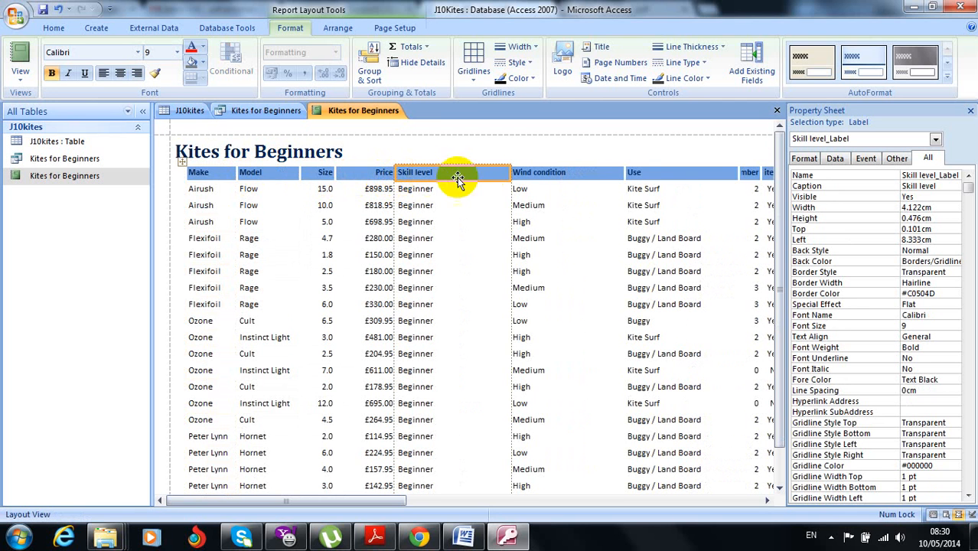
pyautogui.moveTo(510, 172); pyautogui.dragTo(447, 166)
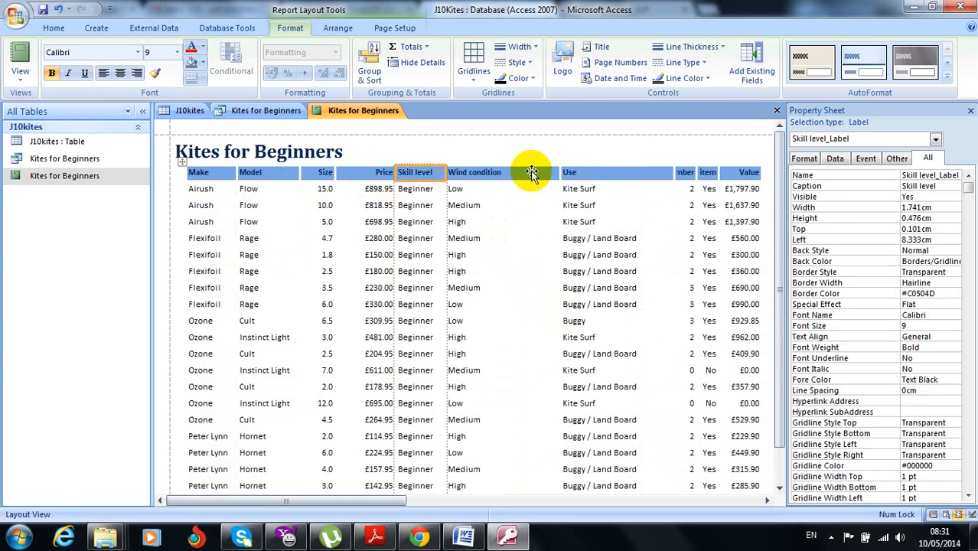
pyautogui.click(526, 178)
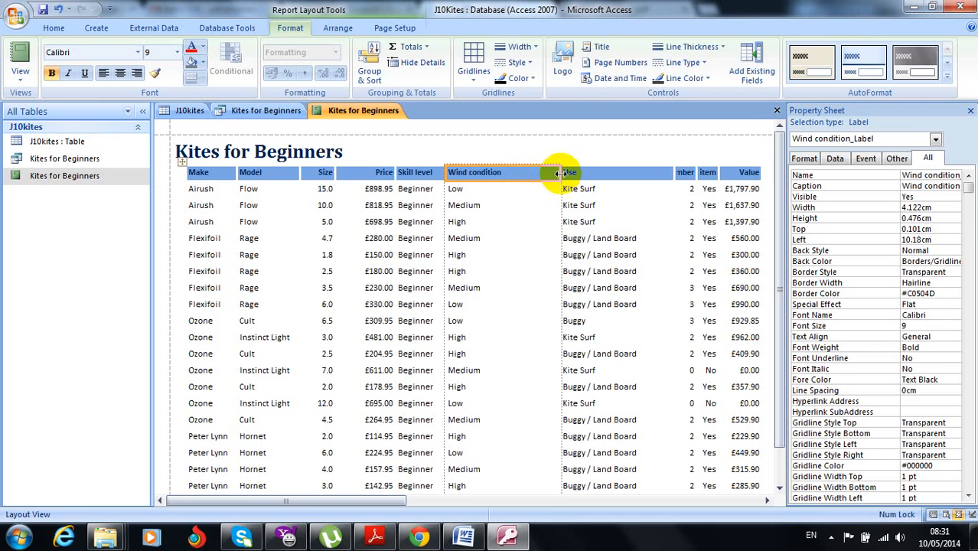
pyautogui.moveTo(560, 173); pyautogui.dragTo(513, 167)
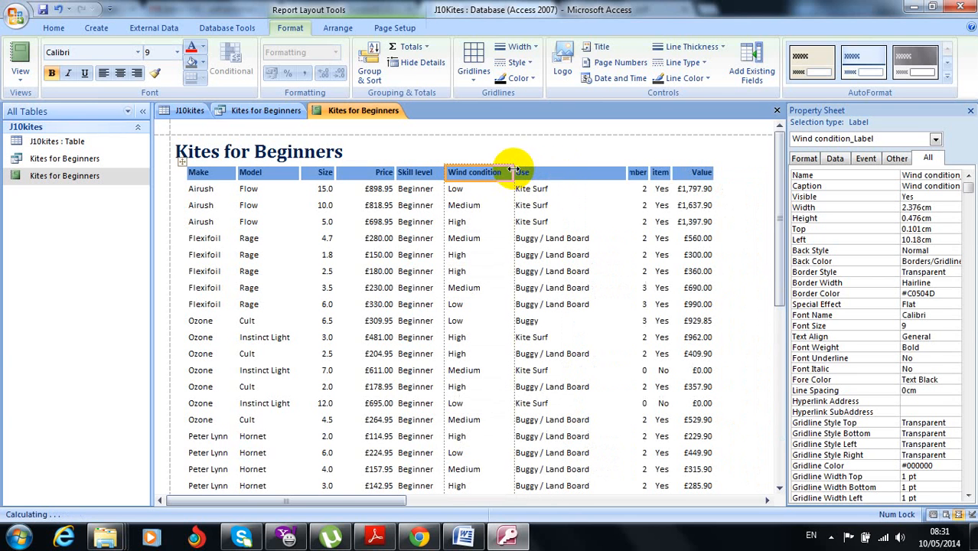
# Step: Resize the Use, Number, Stock item and Value columns to about 3.15, 1.30, 1.55 and 2.04 cm, showing their labels in full
pyautogui.click(563, 176)
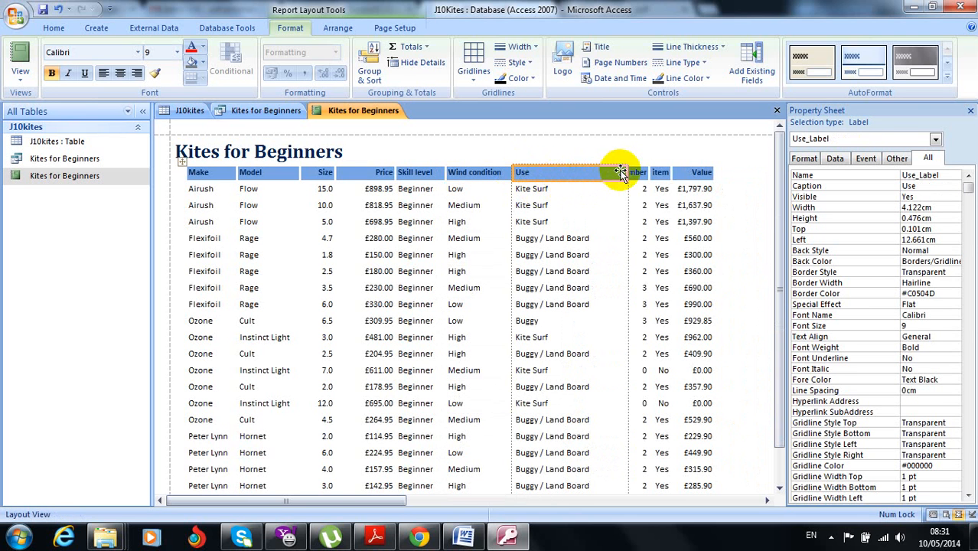
pyautogui.moveTo(628, 172); pyautogui.dragTo(743, 172)
pyautogui.click(615, 175)
pyautogui.click(650, 172)
pyautogui.click(711, 173)
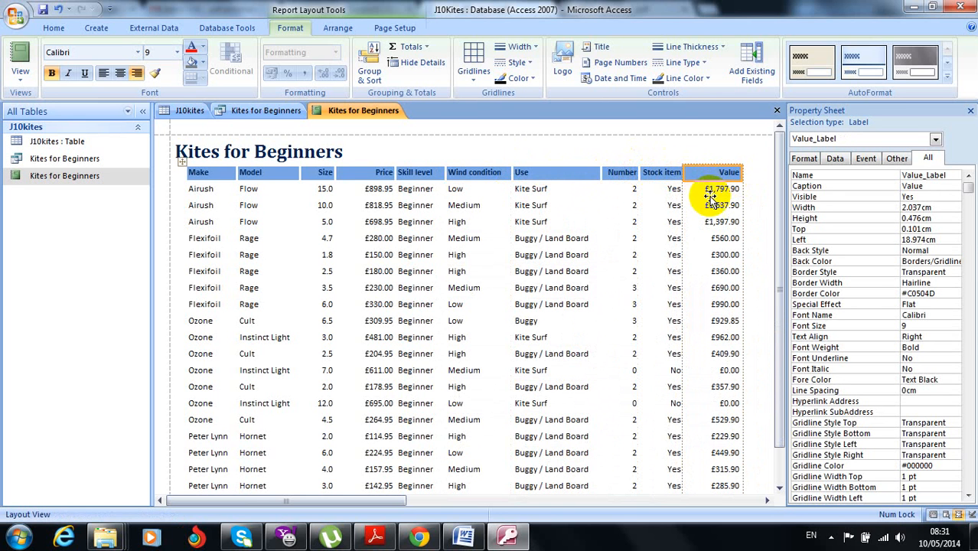
# Step: Left-align the Size and Price column headings in the report
pyautogui.click(324, 172)
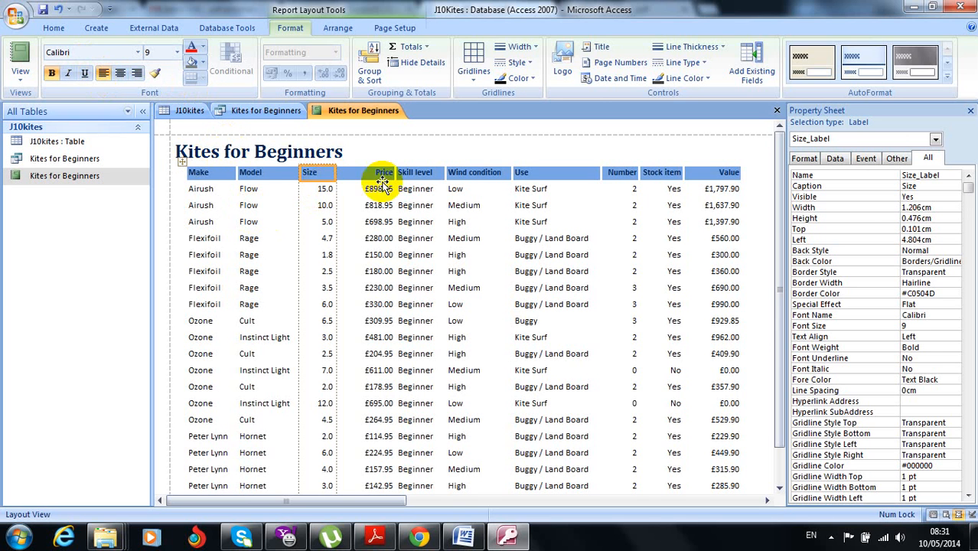
pyautogui.click(186, 171)
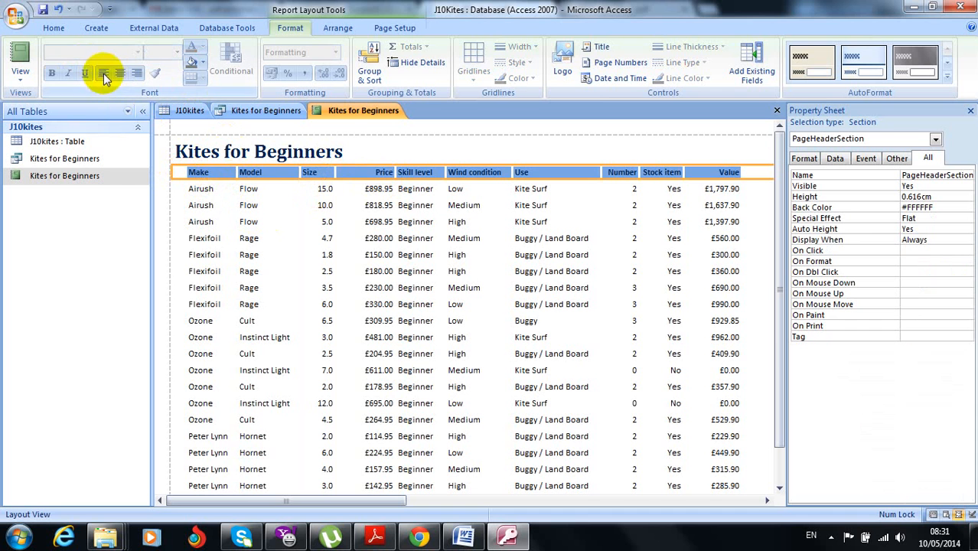
pyautogui.click(374, 176)
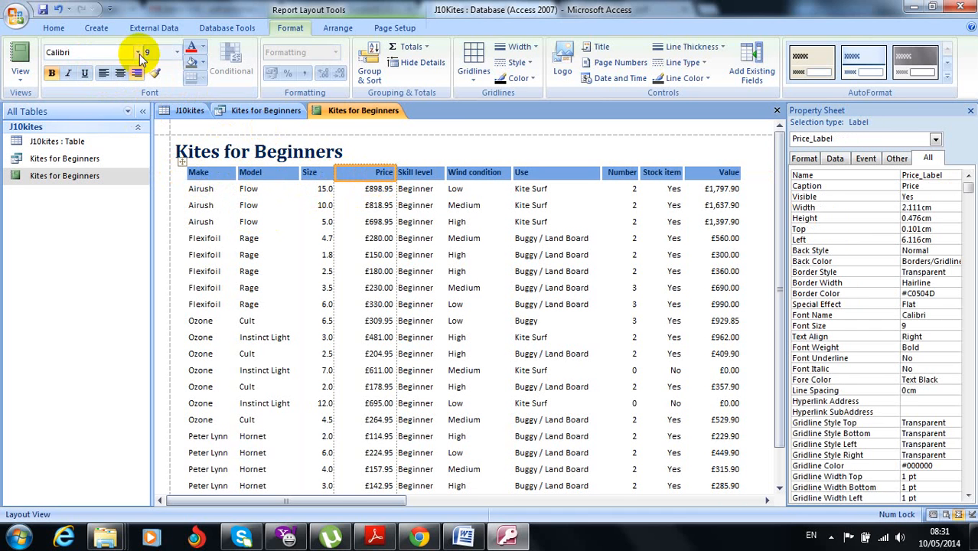
pyautogui.click(415, 173)
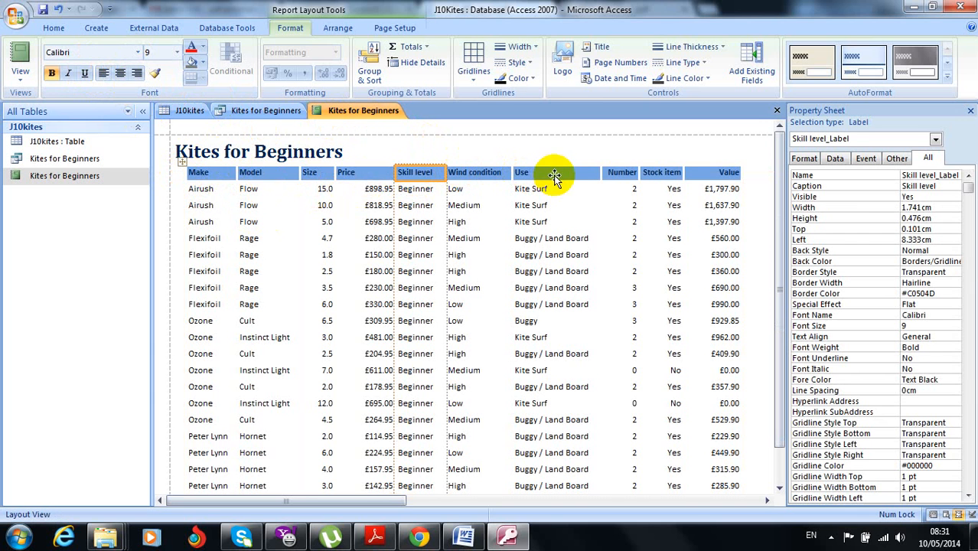
# Step: Left-align the Number, Stock item and Value column headings
pyautogui.click(618, 173)
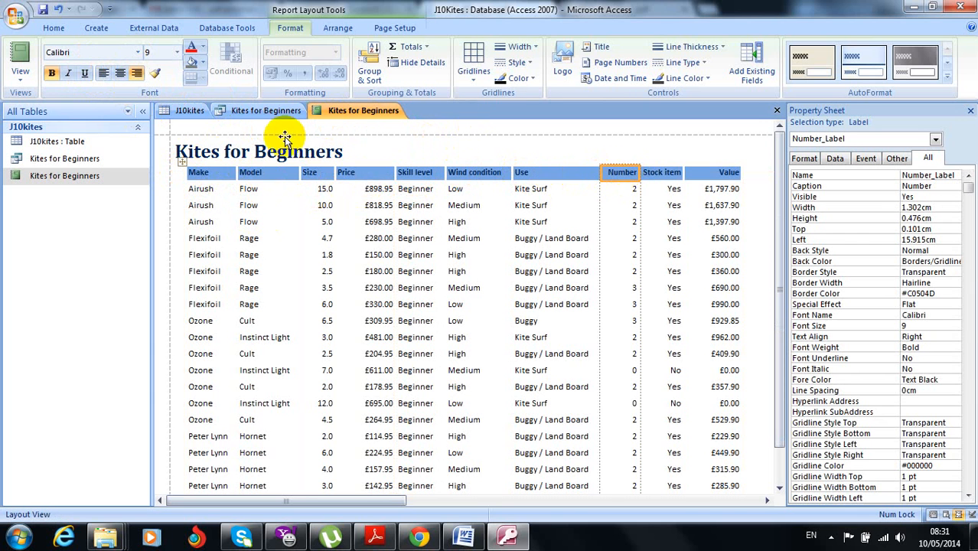
pyautogui.click(102, 73)
pyautogui.click(657, 169)
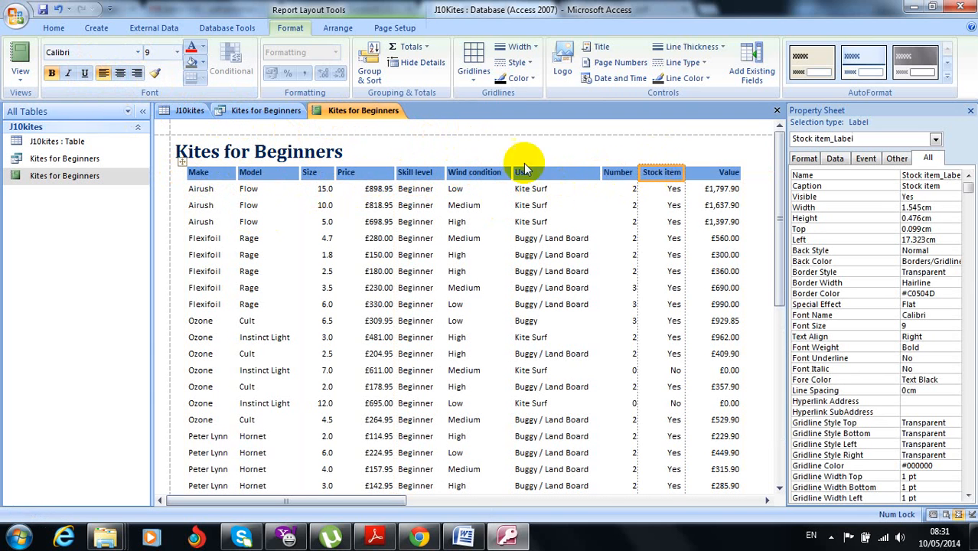
pyautogui.click(106, 74)
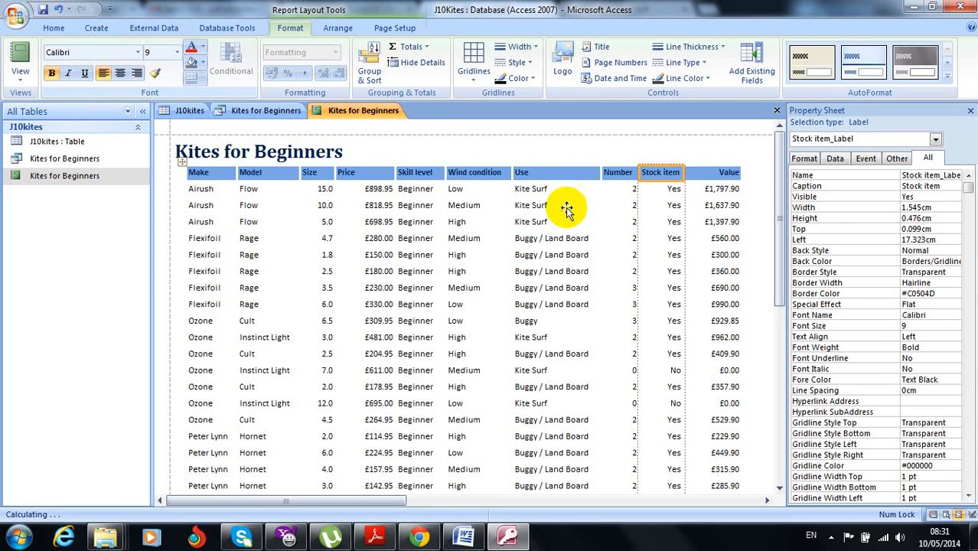
pyautogui.click(695, 171)
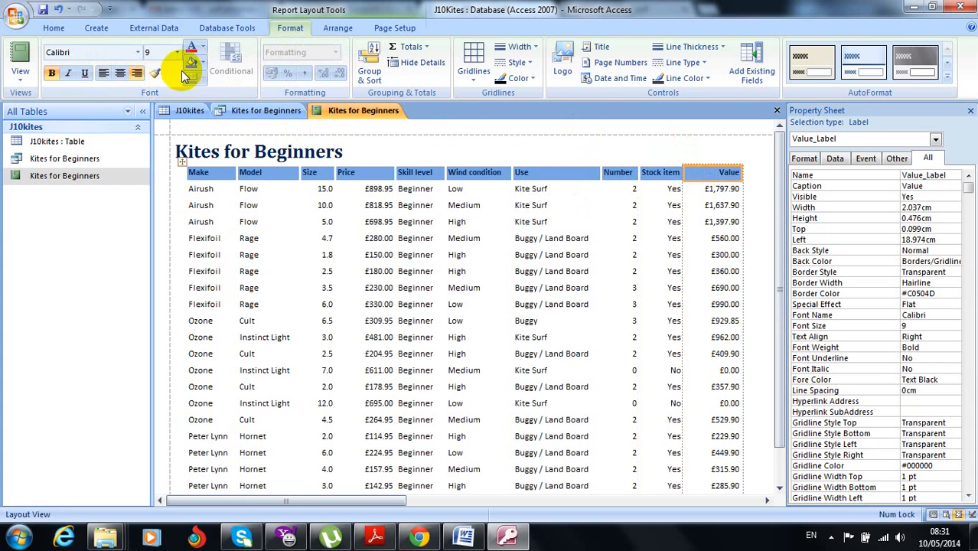
pyautogui.click(103, 73)
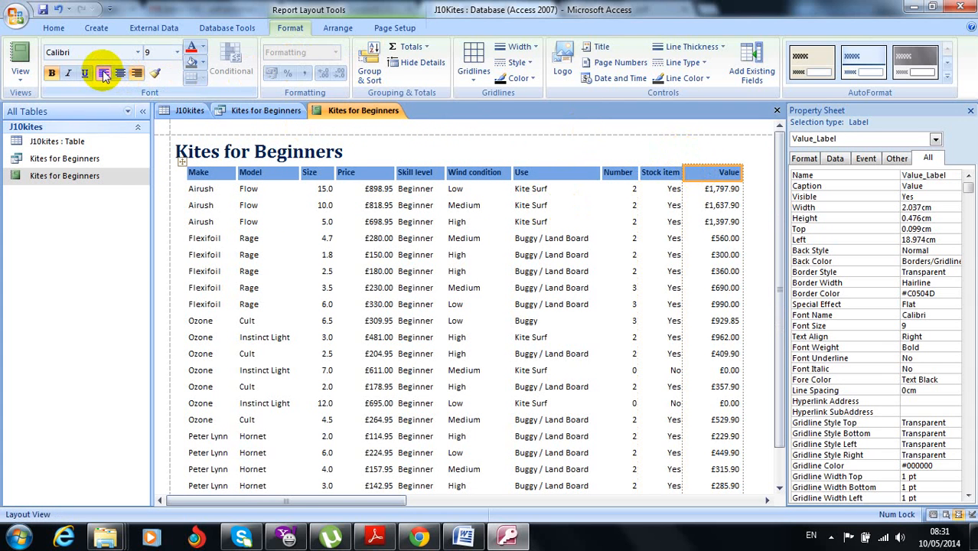
# Step: Left-align the data in the Value, Stock item and Number columns
pyautogui.click(711, 221)
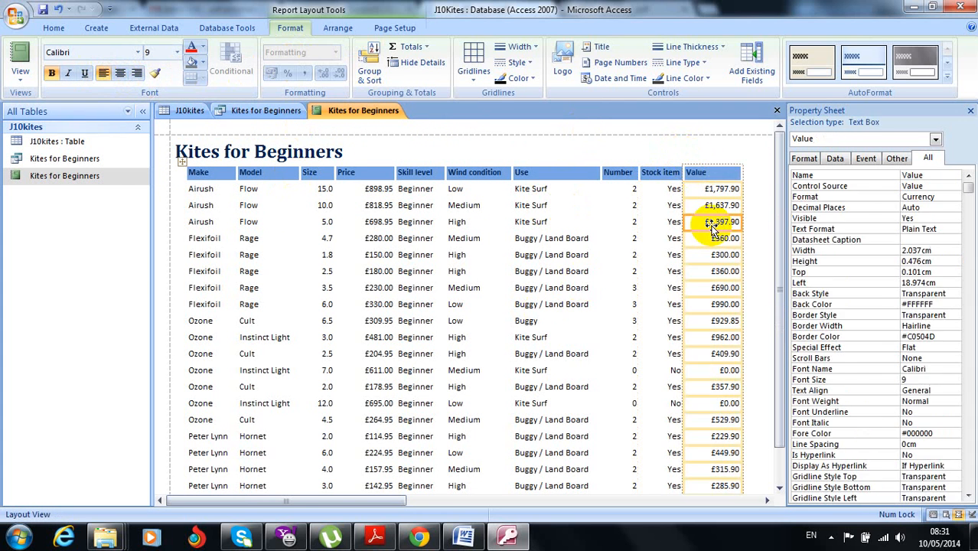
pyautogui.click(103, 73)
pyautogui.click(672, 204)
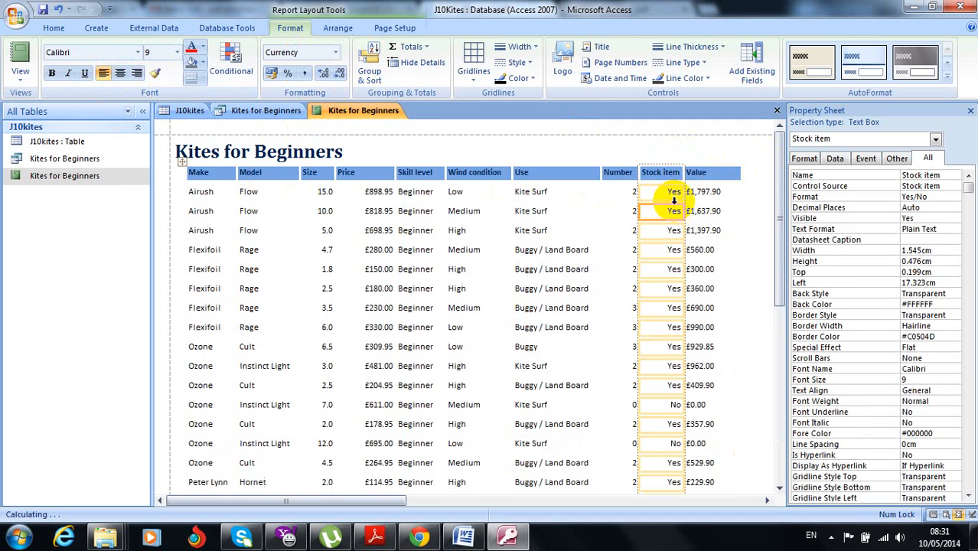
pyautogui.click(102, 73)
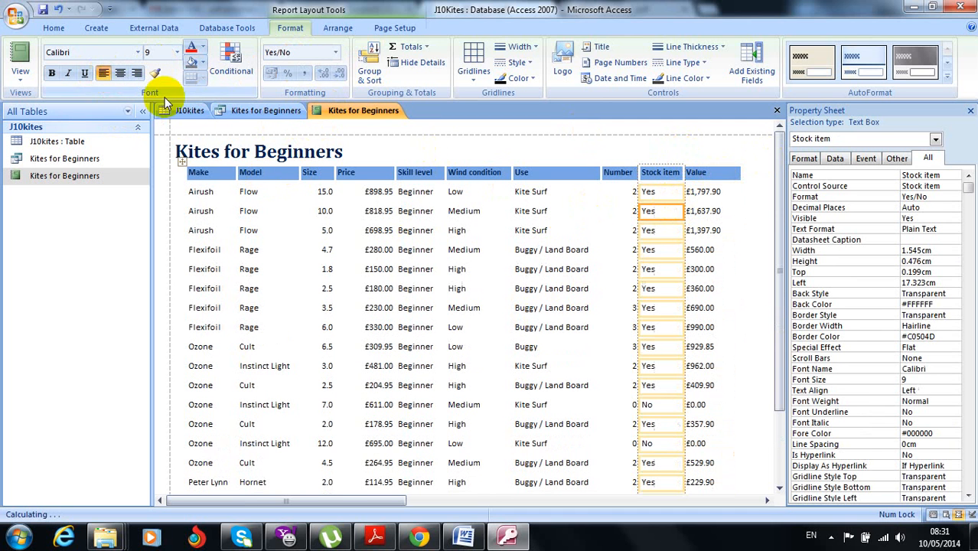
pyautogui.click(619, 229)
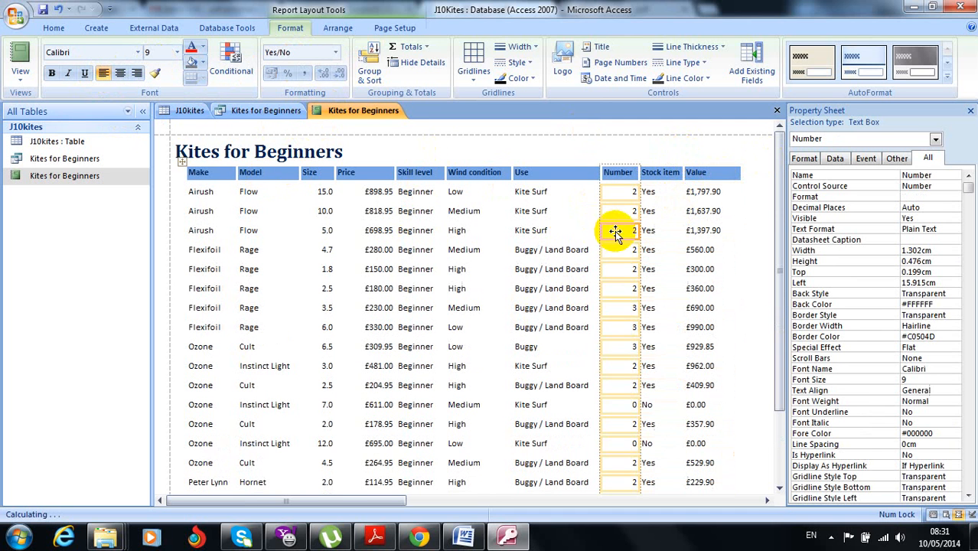
pyautogui.click(104, 73)
# Step: Left-align the data in the Use and Size columns
pyautogui.click(541, 236)
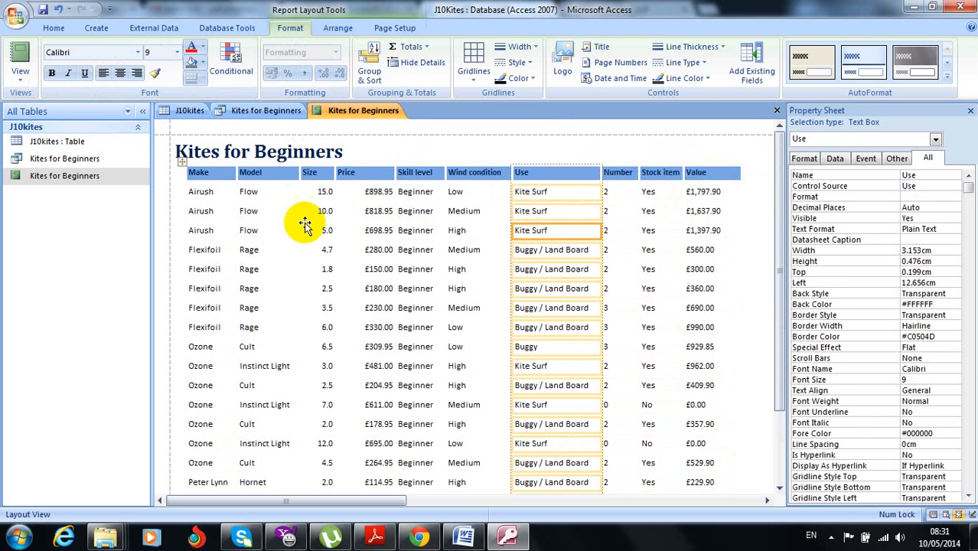
pyautogui.click(104, 78)
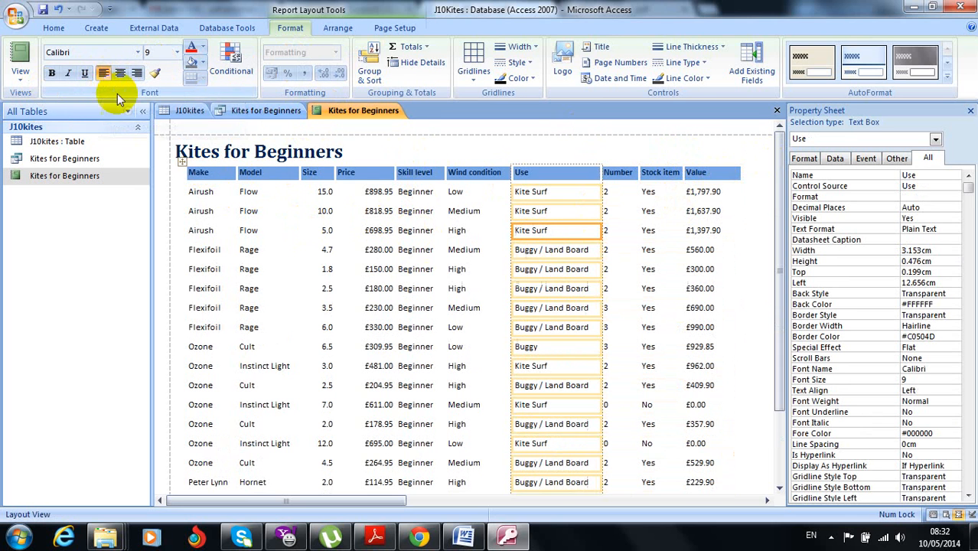
pyautogui.click(320, 230)
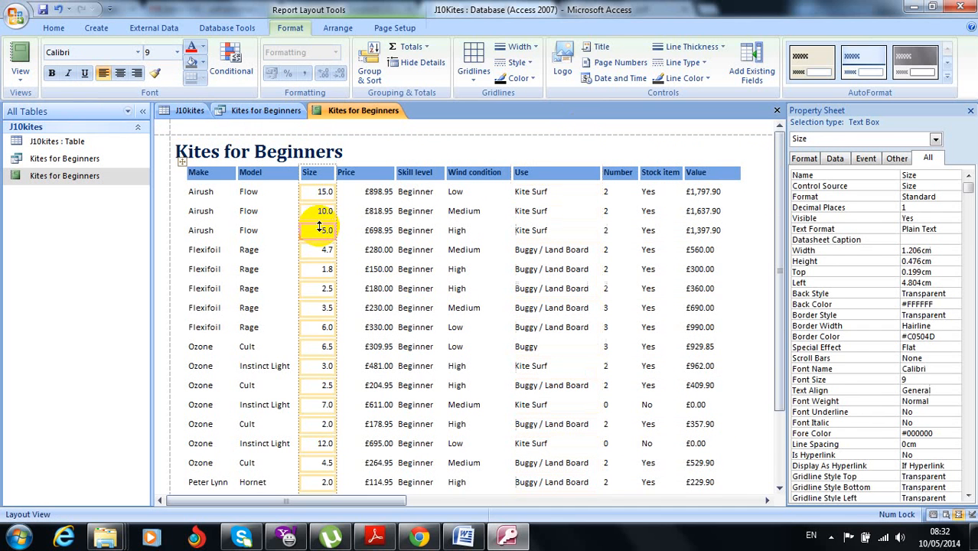
pyautogui.click(103, 75)
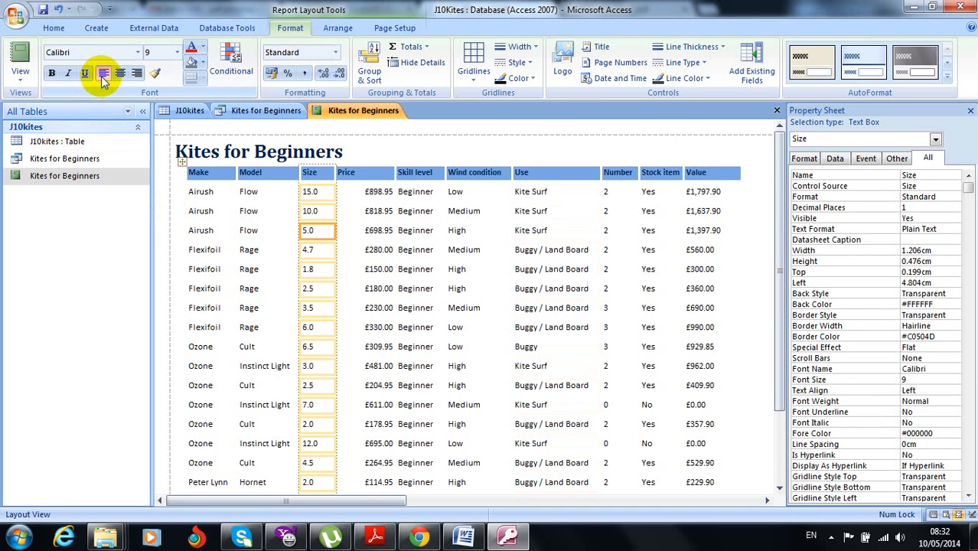
# Step: Left-align the data in the Price column
pyautogui.click(359, 221)
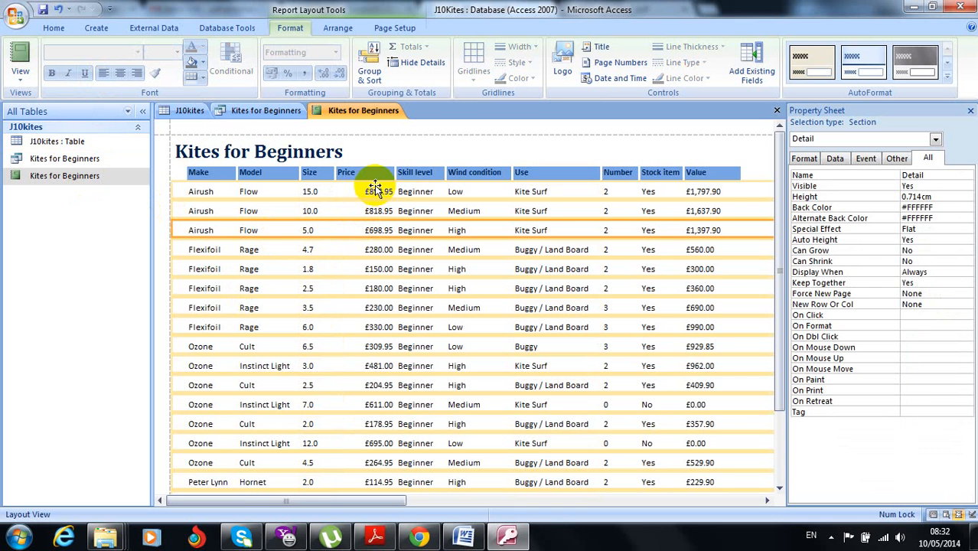
pyautogui.click(373, 189)
pyautogui.click(365, 191)
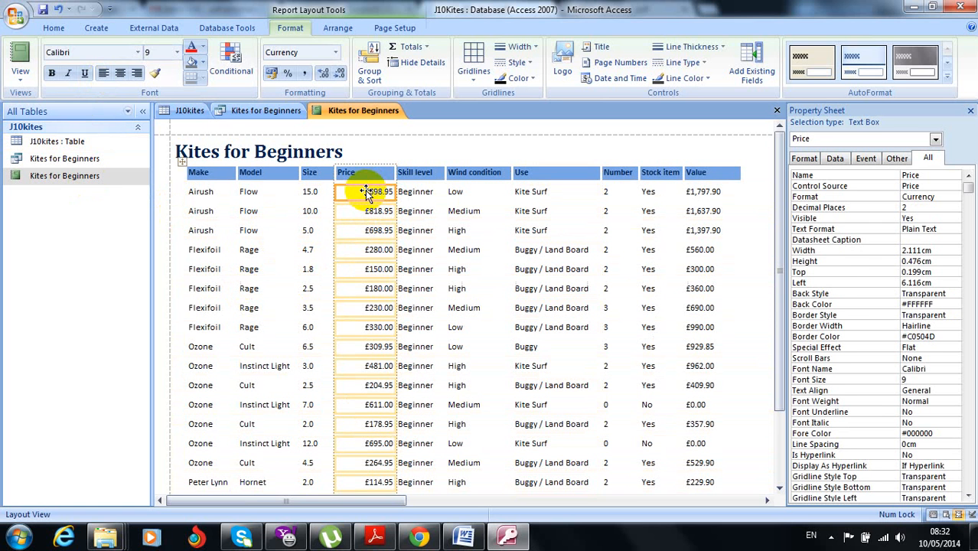
pyautogui.click(103, 75)
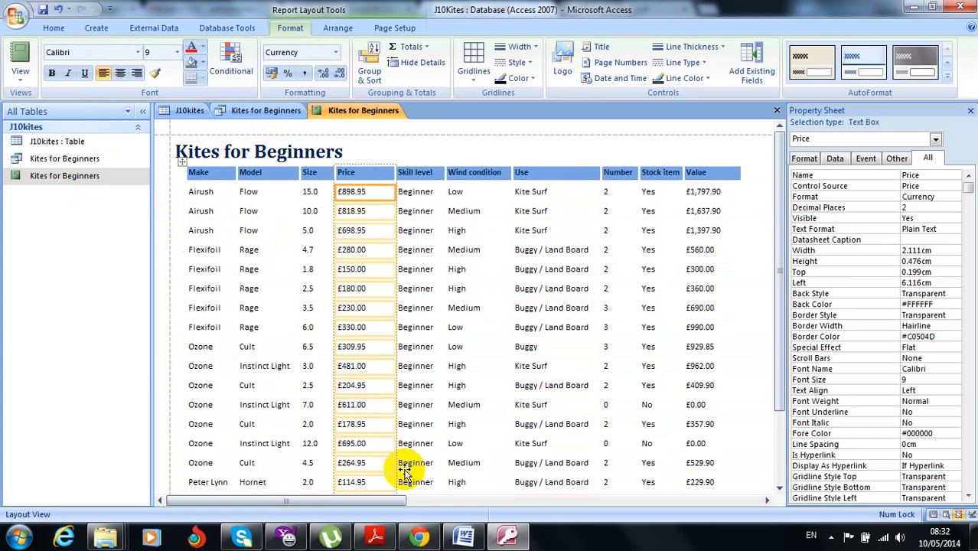
# Step: Check question 41's total requirement in the browser, return to Access and add a Sum total to the report's Value column
pyautogui.click(419, 538)
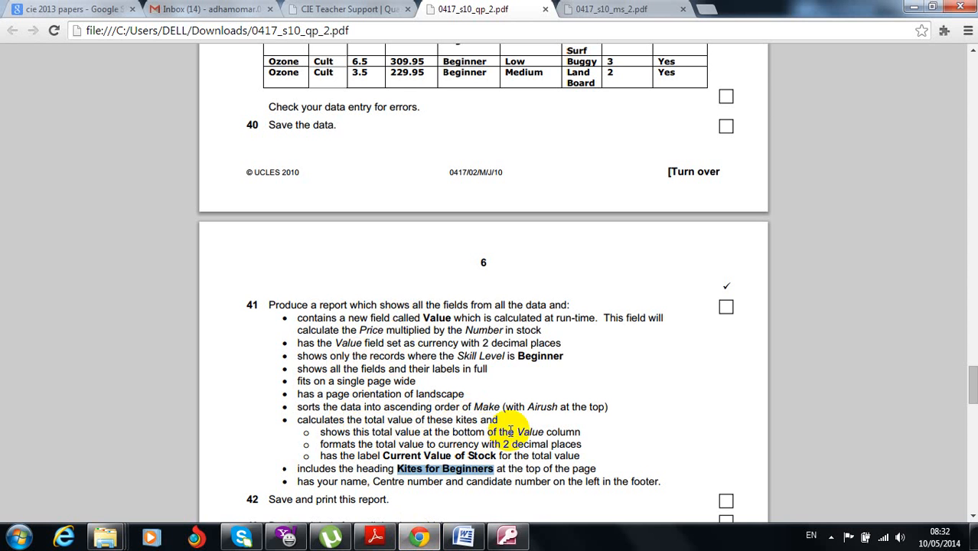
pyautogui.click(521, 526)
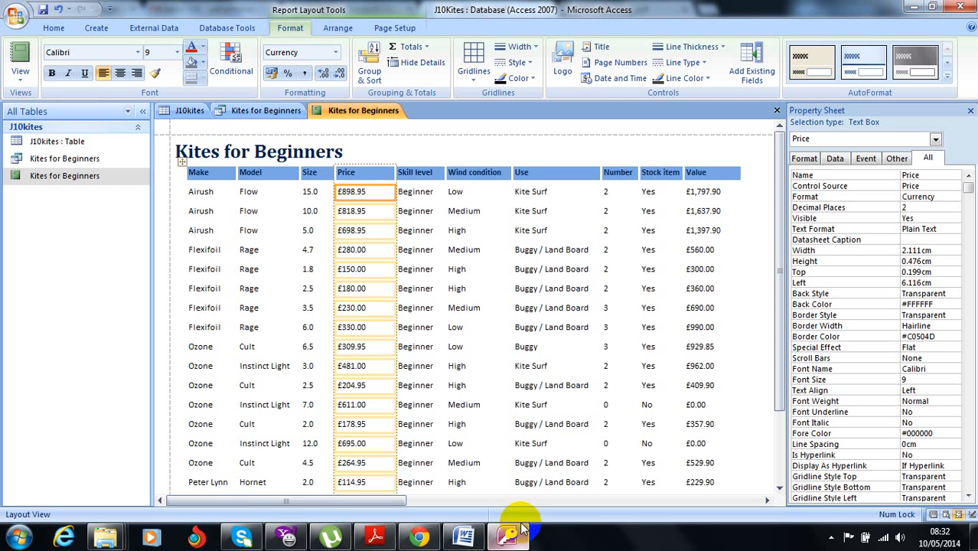
pyautogui.click(708, 173)
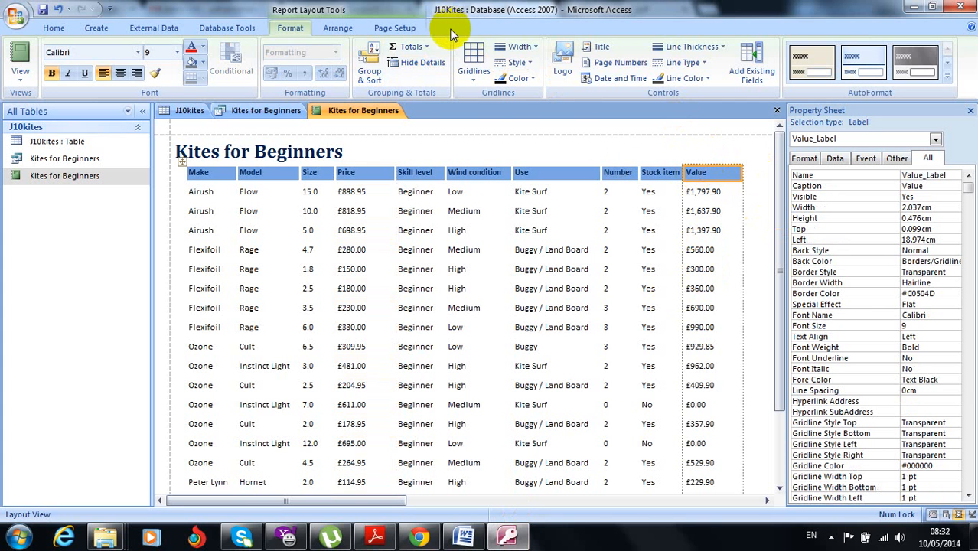
pyautogui.click(420, 47)
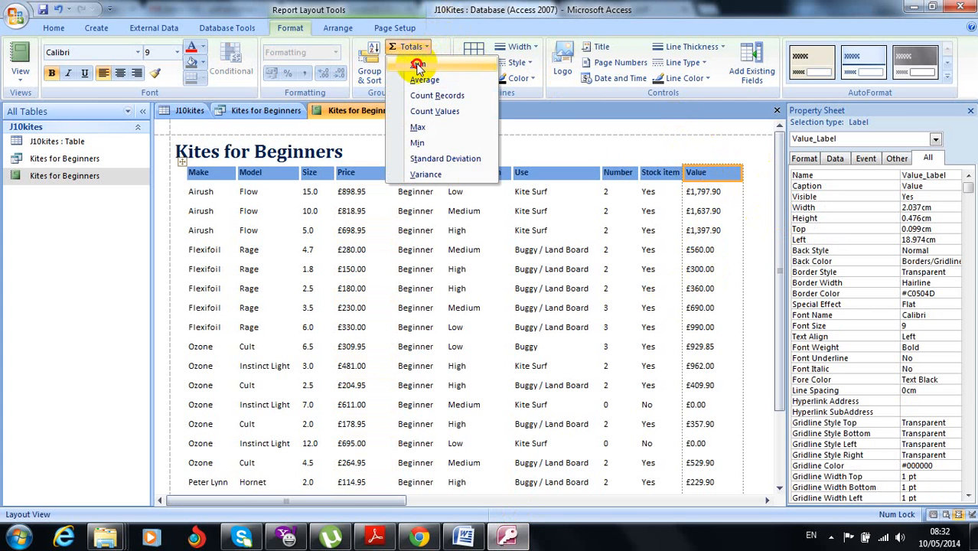
pyautogui.click(417, 66)
pyautogui.moveTo(776, 249); pyautogui.dragTo(775, 399)
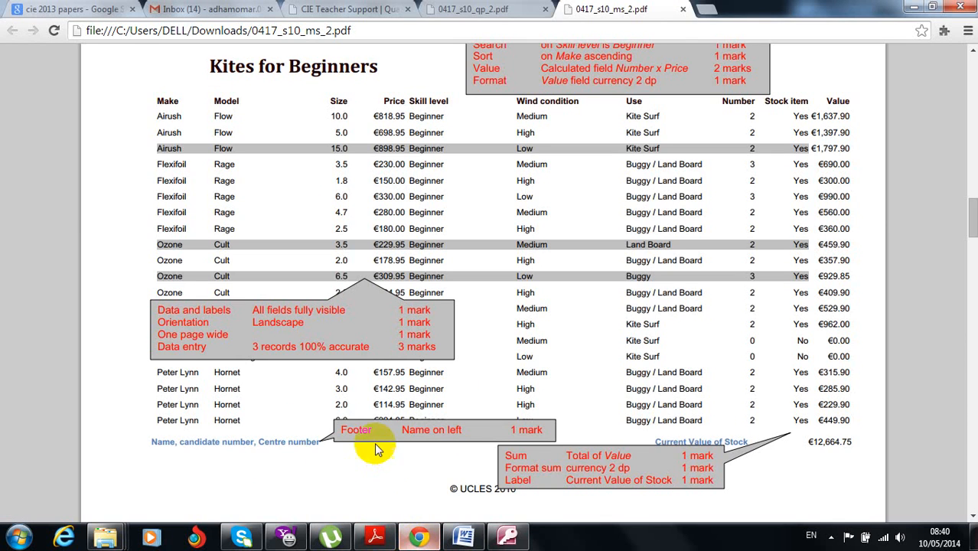
# Step: Add a "Current Value of Stock:" label beside the Value total in the report footer in Design View, taking the wording from question 41's PDF
pyautogui.click(494, 10)
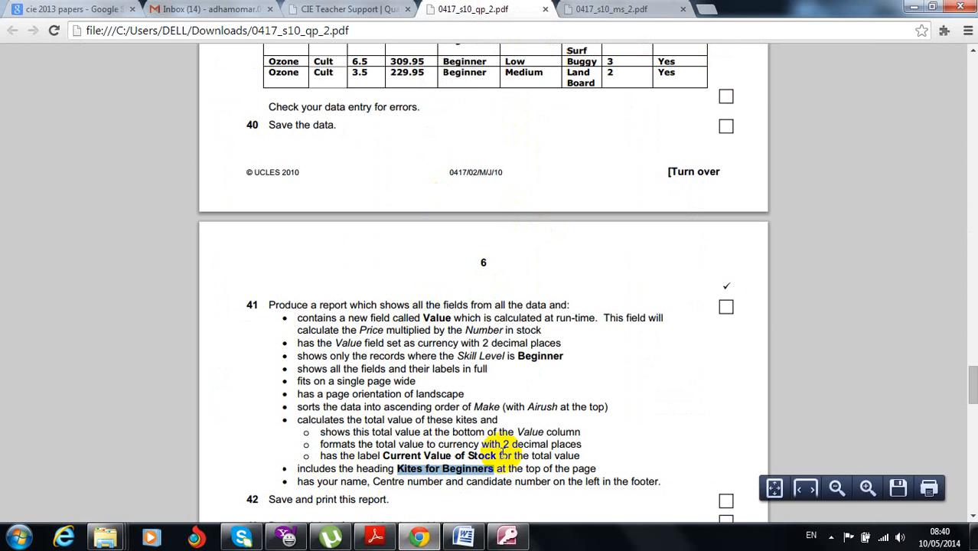
pyautogui.click(507, 538)
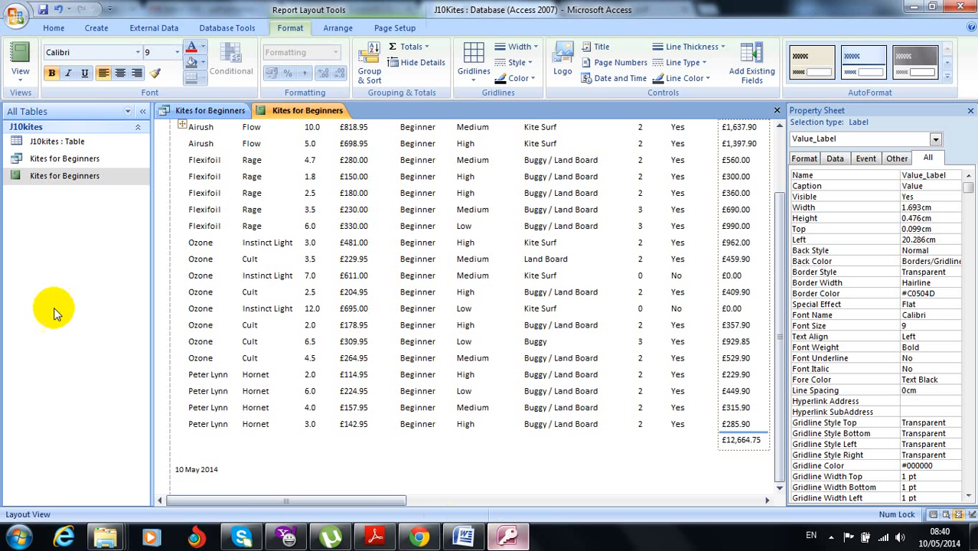
pyautogui.click(23, 74)
pyautogui.click(48, 195)
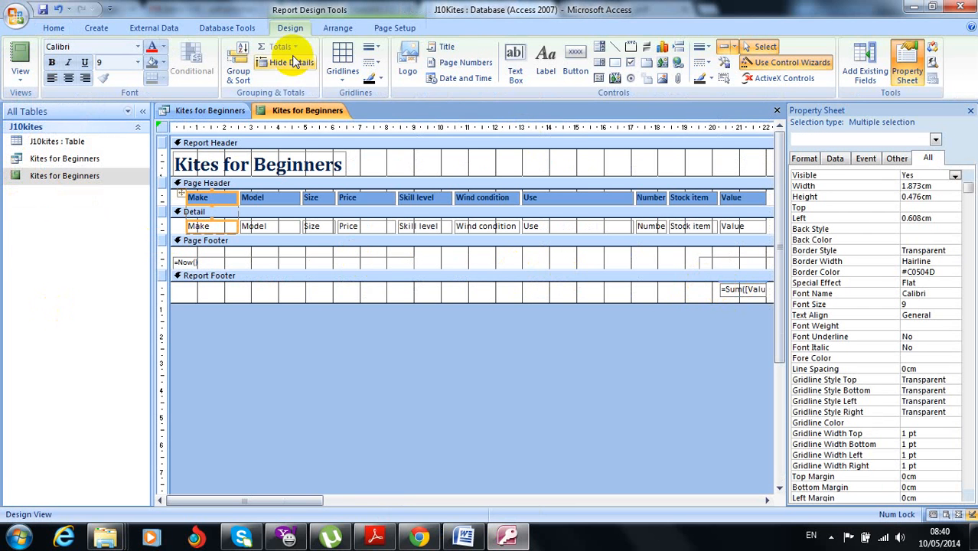
pyautogui.click(546, 58)
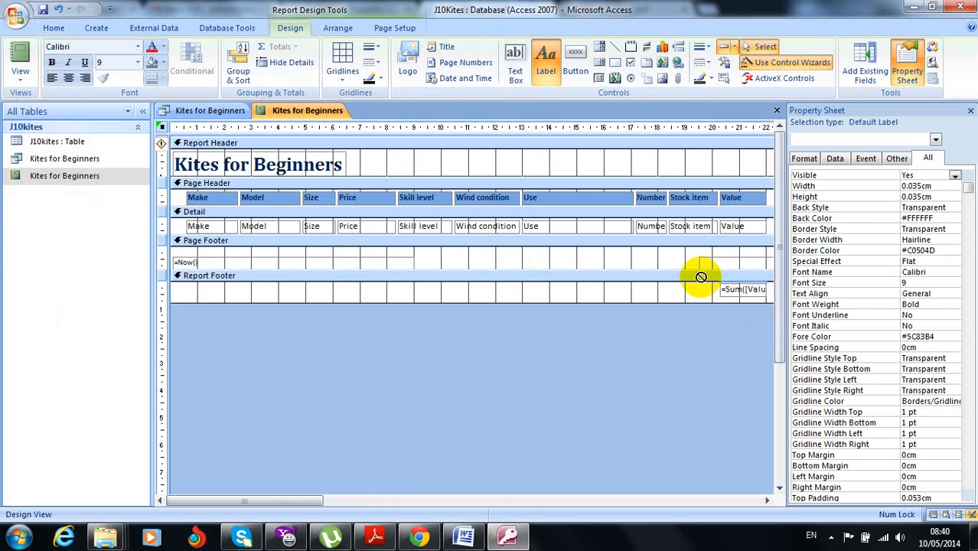
pyautogui.moveTo(710, 288); pyautogui.dragTo(630, 300)
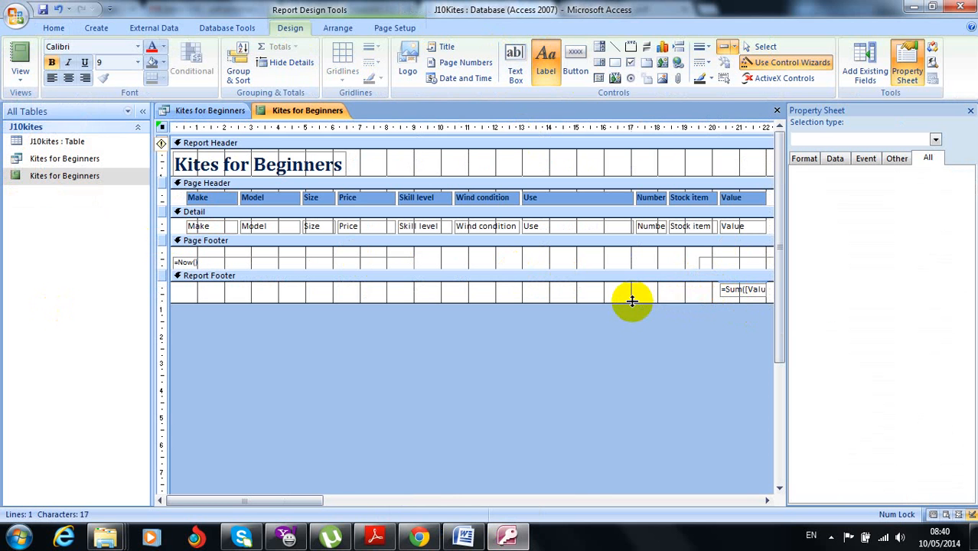
pyautogui.click(509, 538)
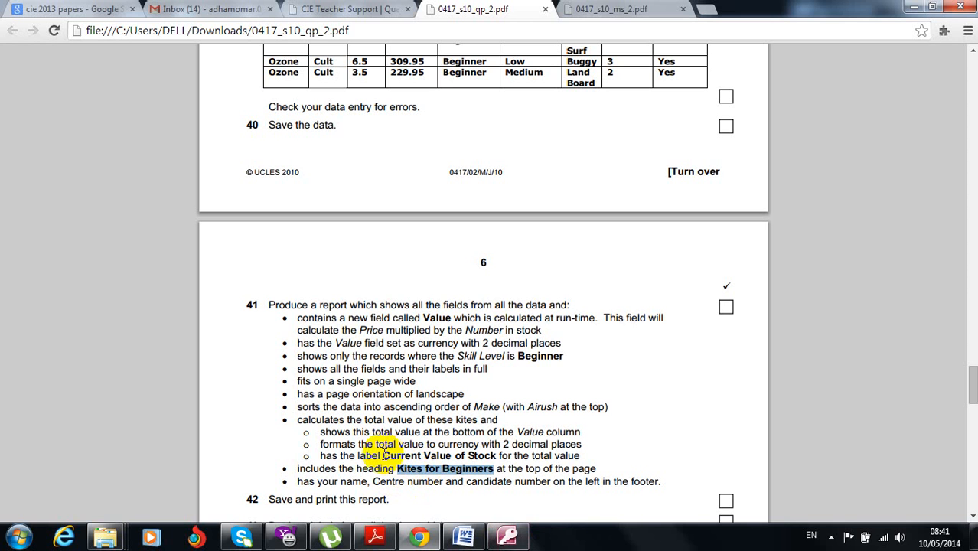
pyautogui.moveTo(382, 455); pyautogui.dragTo(496, 457)
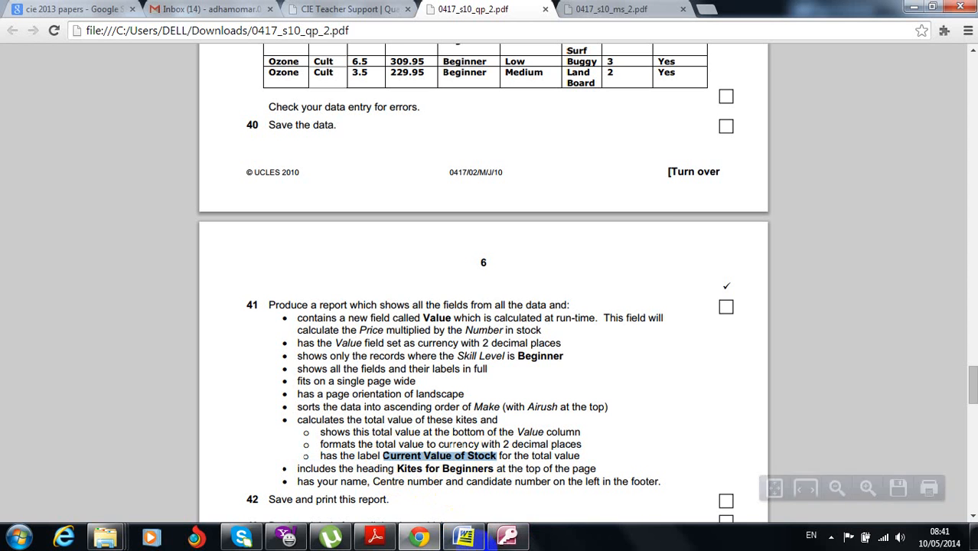
pyautogui.click(521, 539)
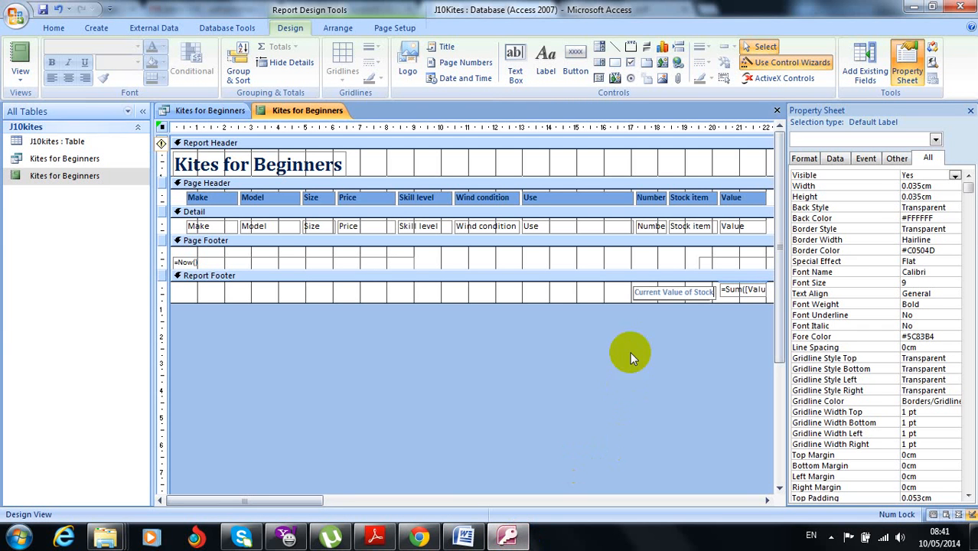
pyautogui.click(643, 290)
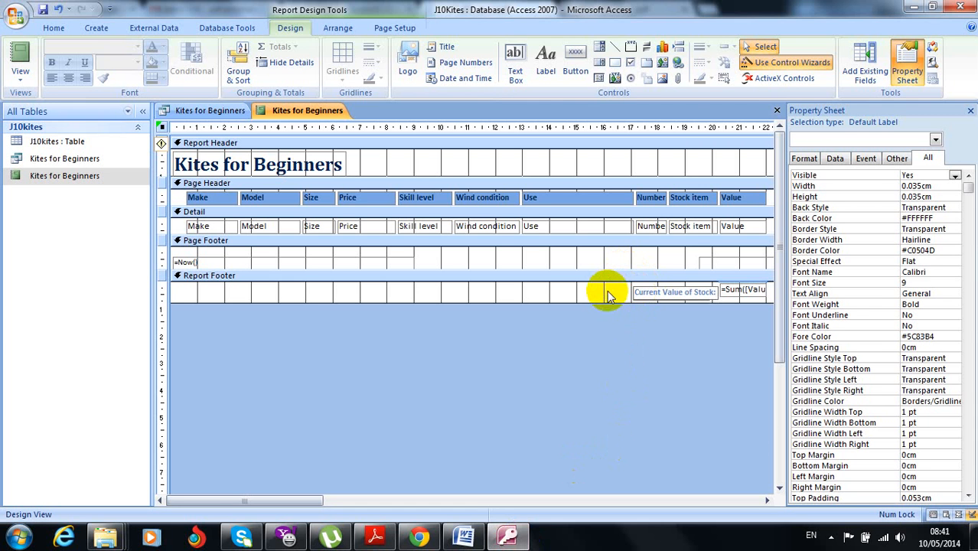
pyautogui.click(653, 300)
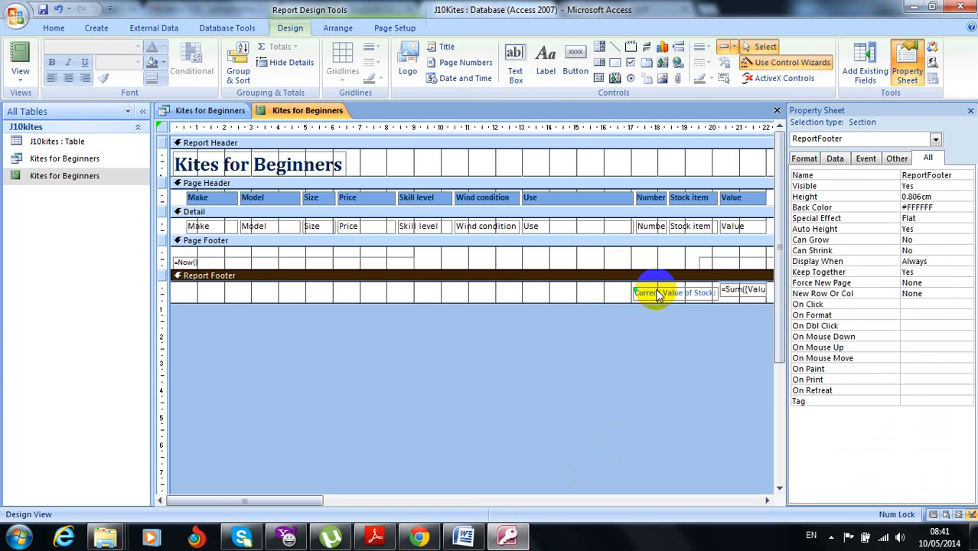
# Step: Format the Current Value of Stock label with Automatic font colour, size 10 and left alignment
pyautogui.click(657, 296)
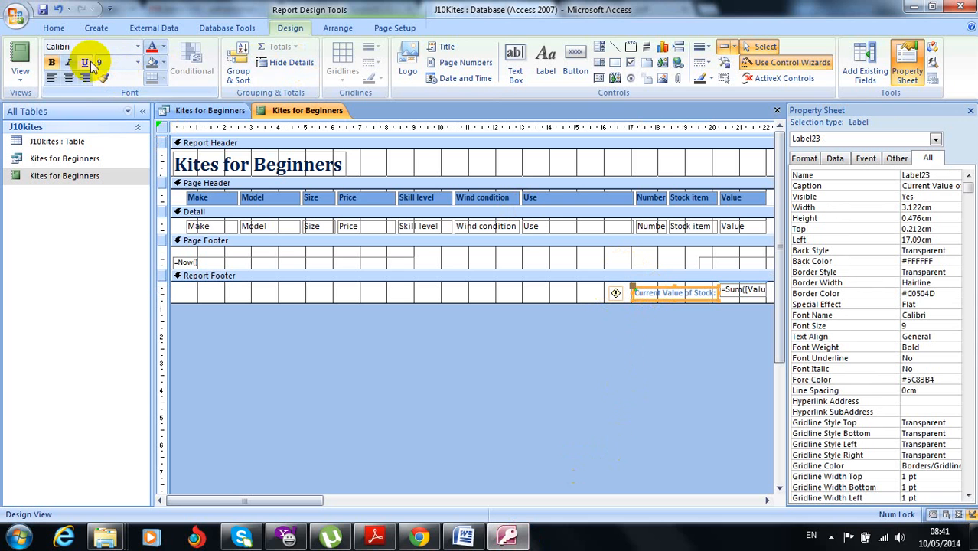
pyautogui.click(163, 46)
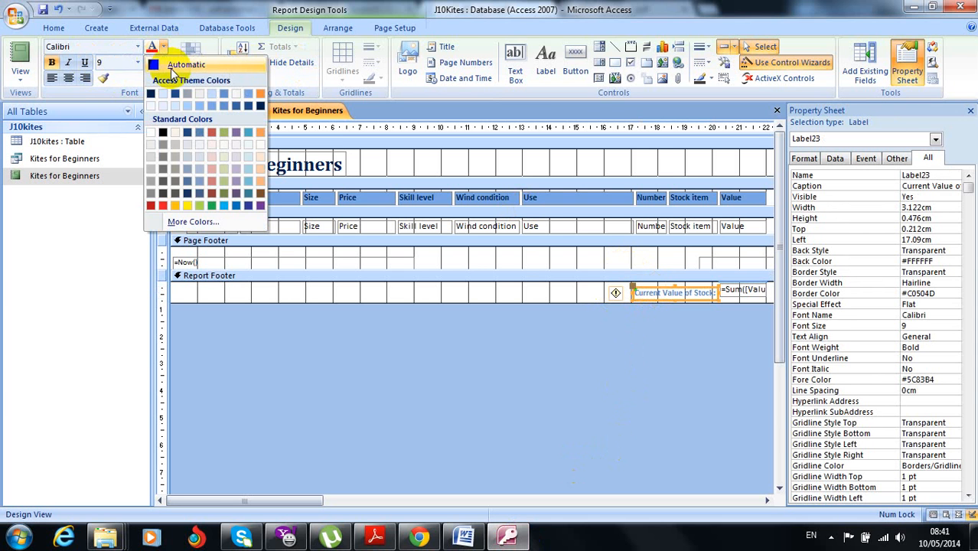
pyautogui.click(173, 68)
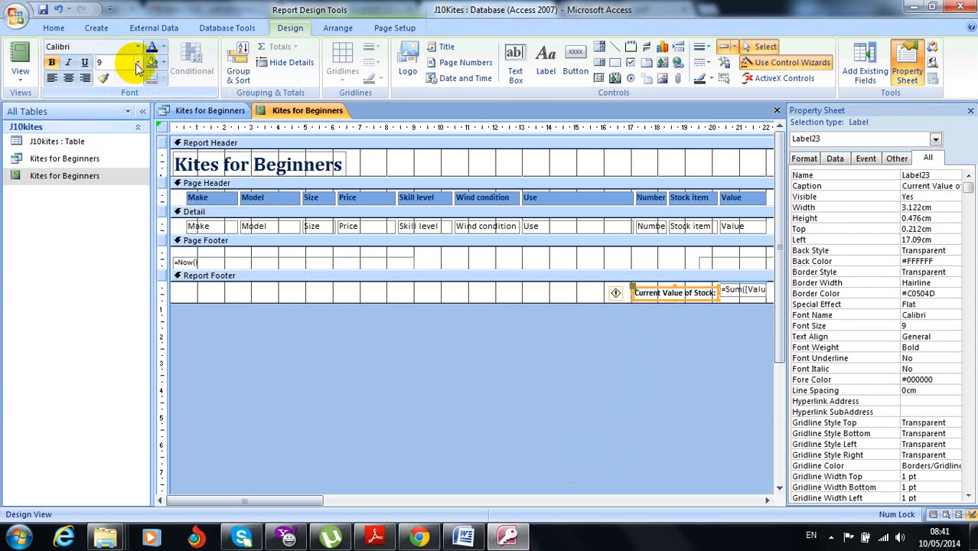
pyautogui.click(137, 63)
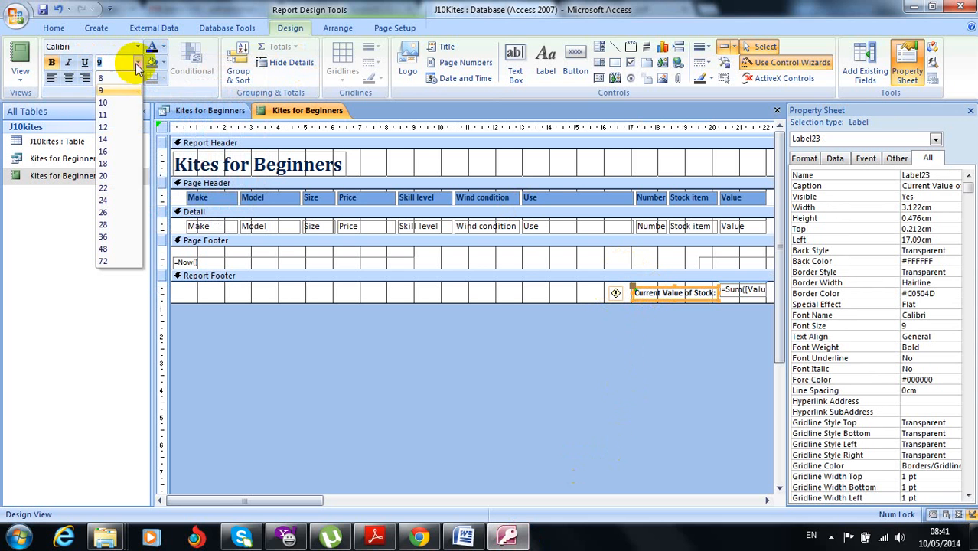
pyautogui.click(104, 102)
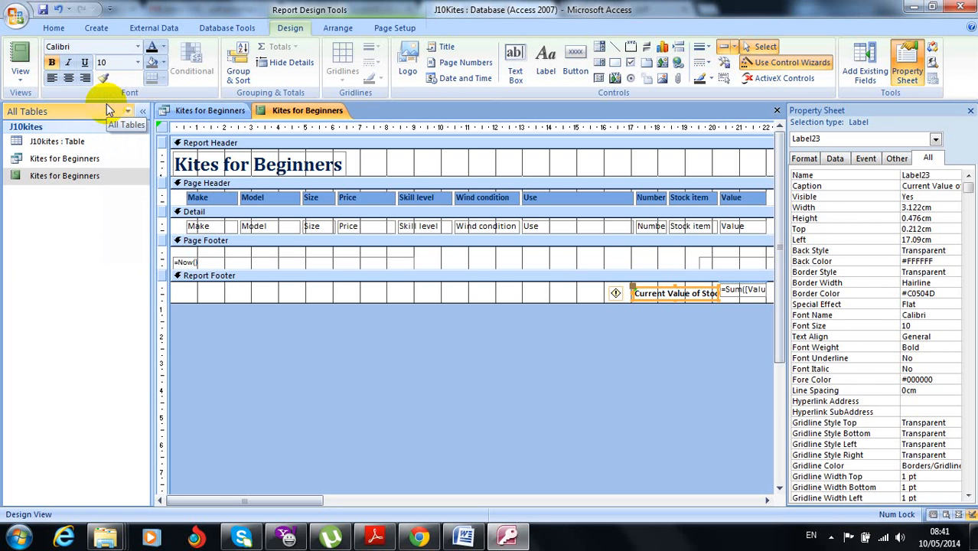
pyautogui.click(53, 79)
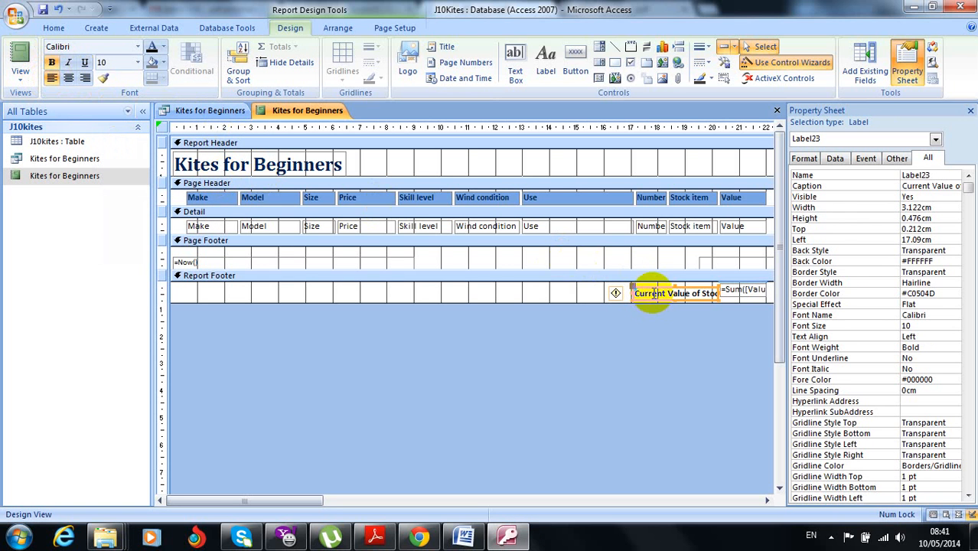
# Step: Widen the Current Value of Stock label to about 3.4 cm and move it up level with the total field
pyautogui.click(629, 292)
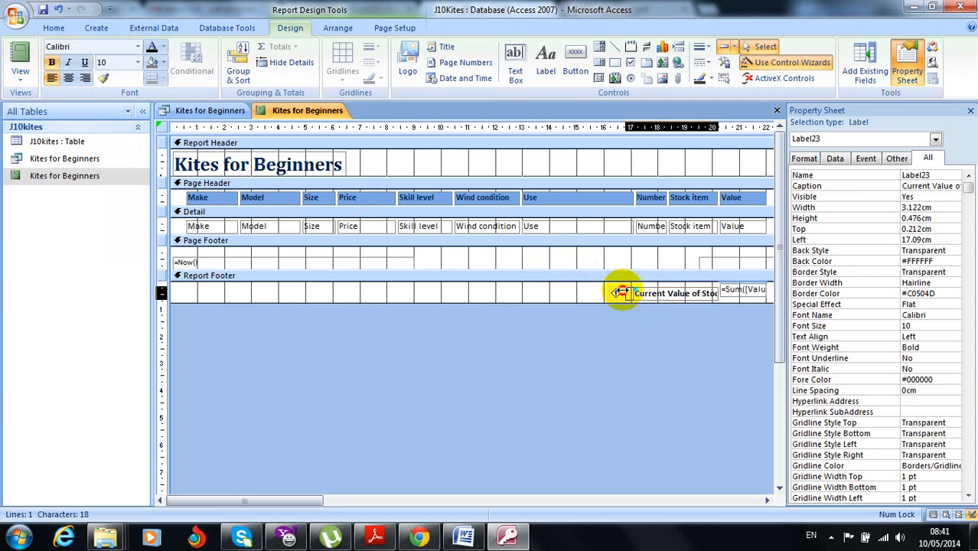
pyautogui.doubleClick(622, 293)
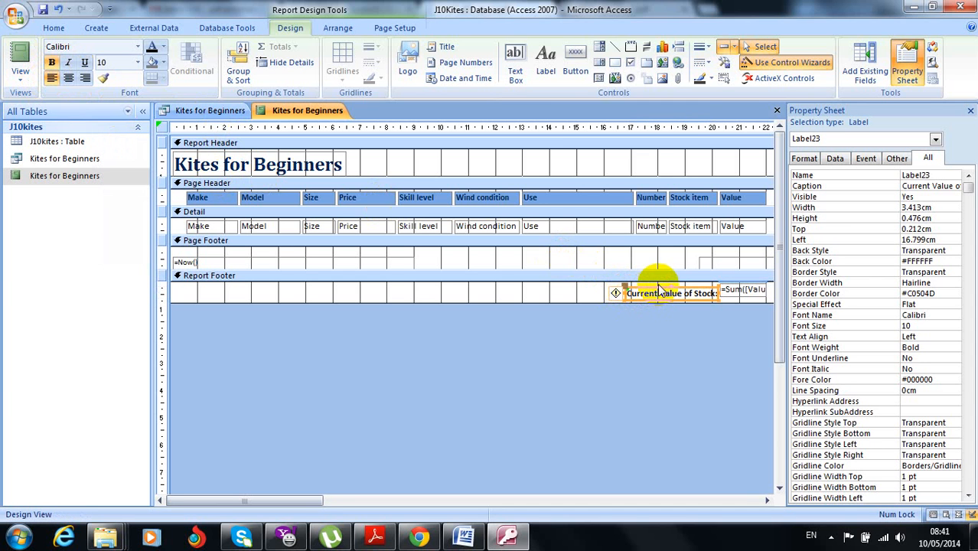
pyautogui.moveTo(658, 289); pyautogui.dragTo(659, 284)
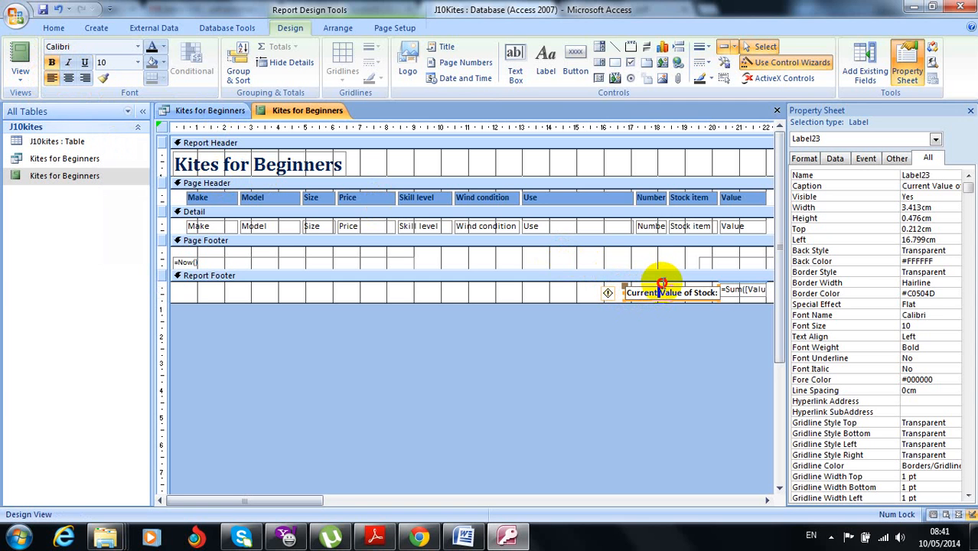
pyautogui.click(664, 288)
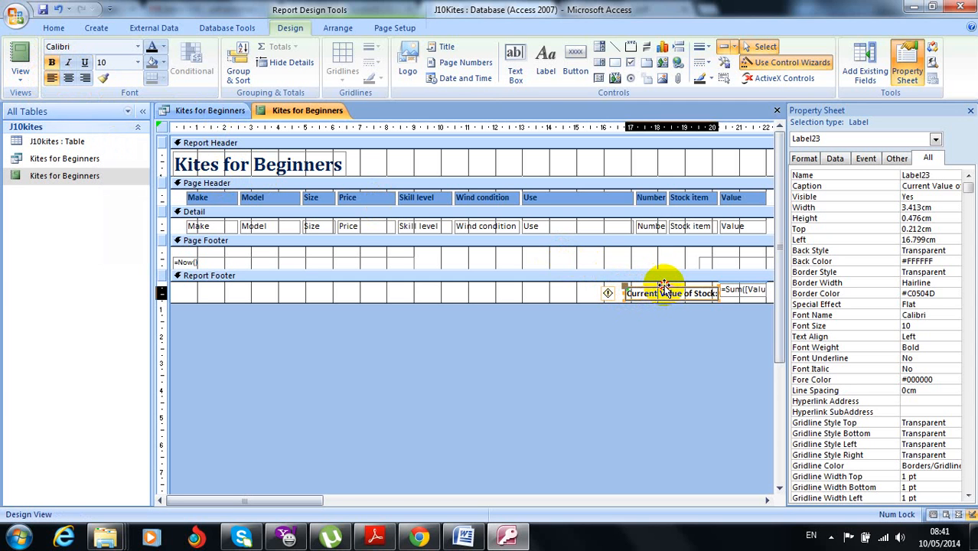
pyautogui.moveTo(665, 285); pyautogui.dragTo(665, 281)
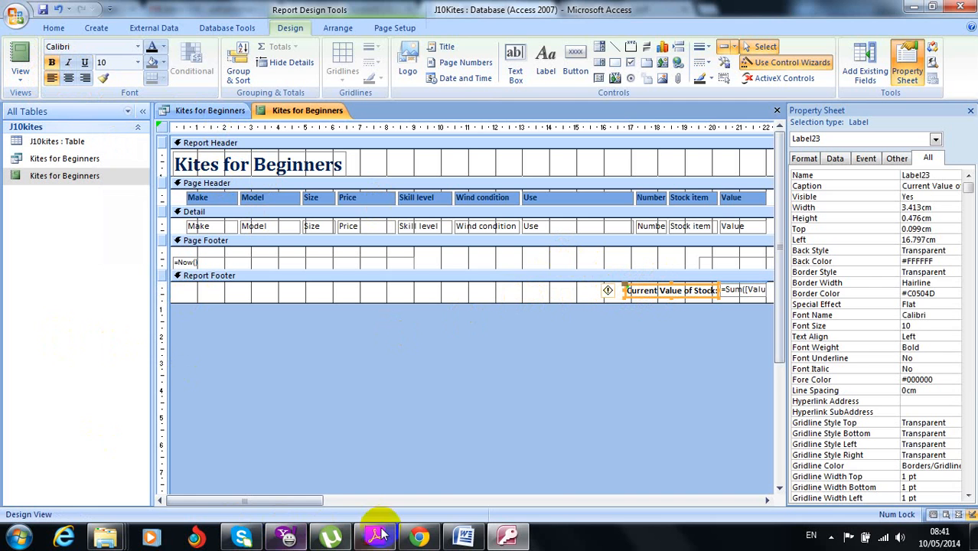
# Step: Check question 41's footer requirements in the browser PDF, return to Access and extend the Page Footer section to about 1.6 cm high
pyautogui.click(420, 539)
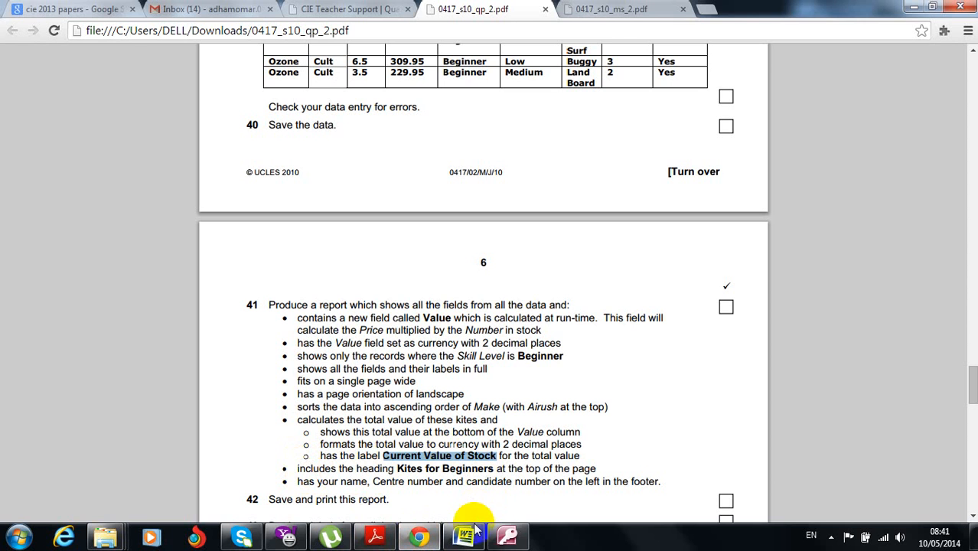
pyautogui.click(524, 539)
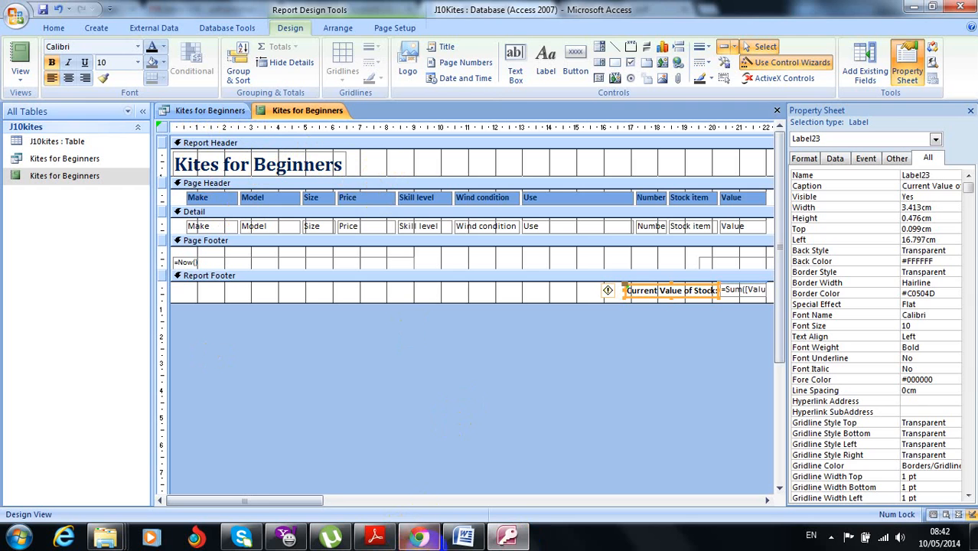
pyautogui.click(426, 540)
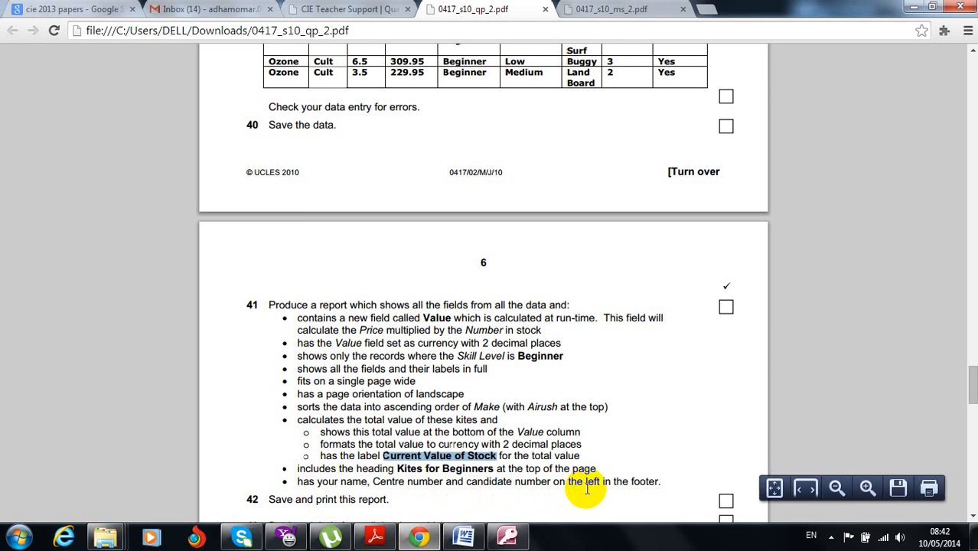
pyautogui.click(507, 538)
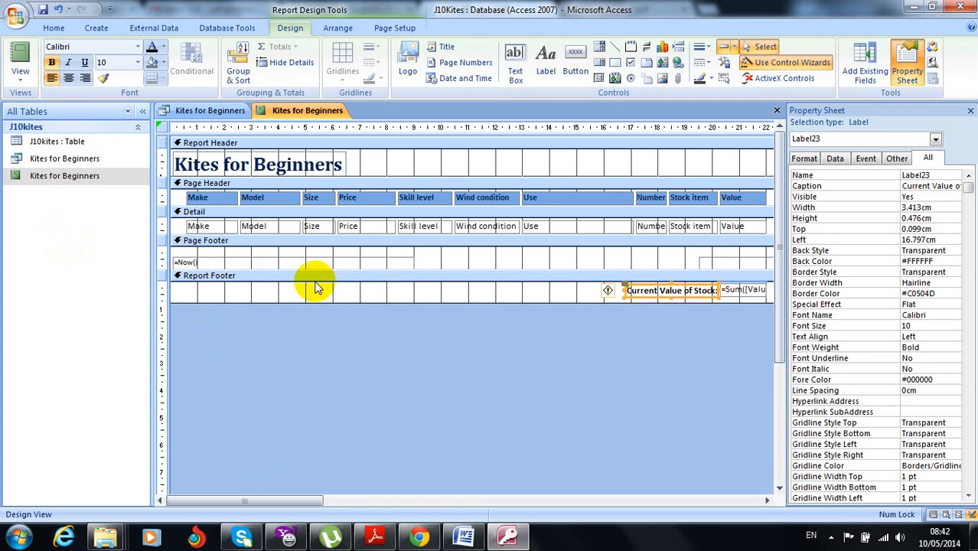
pyautogui.moveTo(344, 269); pyautogui.dragTo(343, 290)
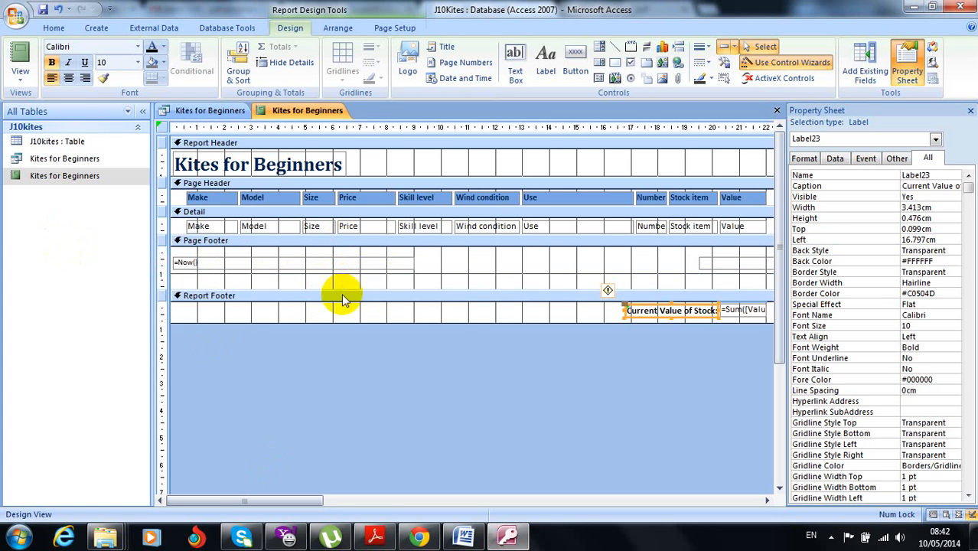
# Step: Add a "Name, Center no, Candidate no" label below the date in the Page Footer, rechecking question 41's wording in the browser
pyautogui.click(545, 59)
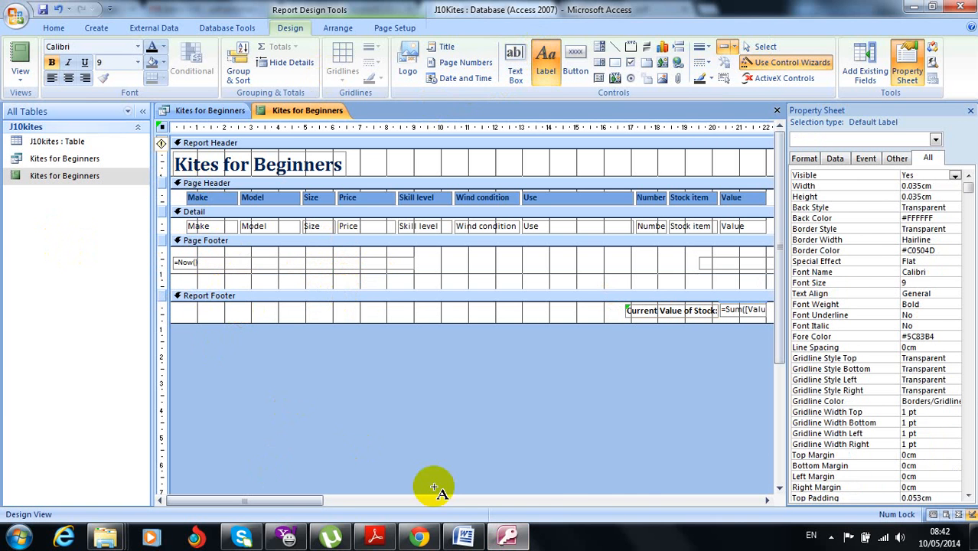
pyautogui.click(419, 538)
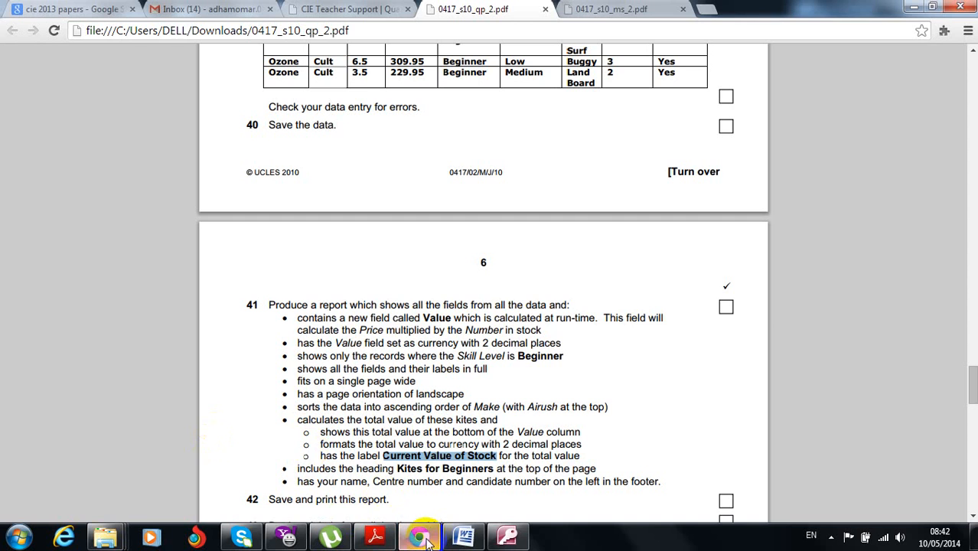
pyautogui.click(422, 539)
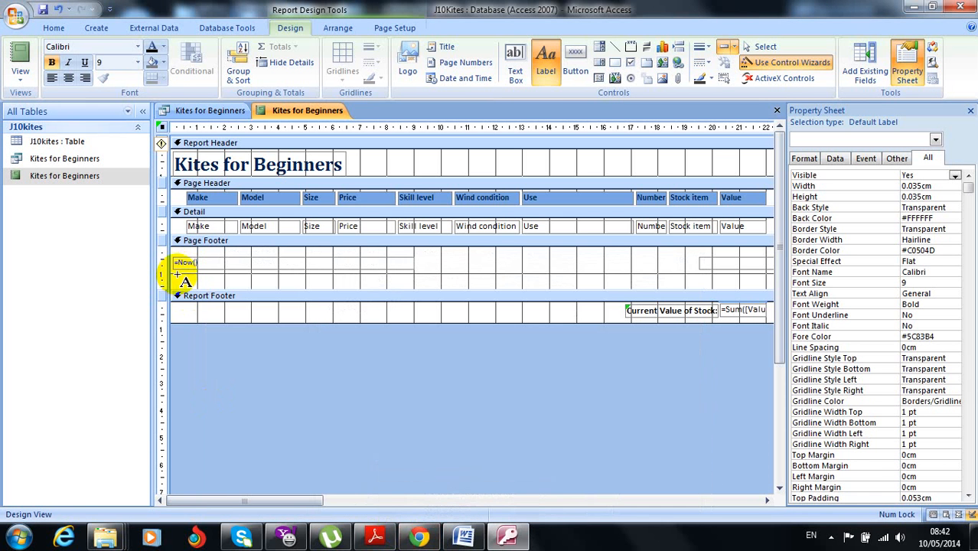
pyautogui.moveTo(177, 274); pyautogui.dragTo(283, 288)
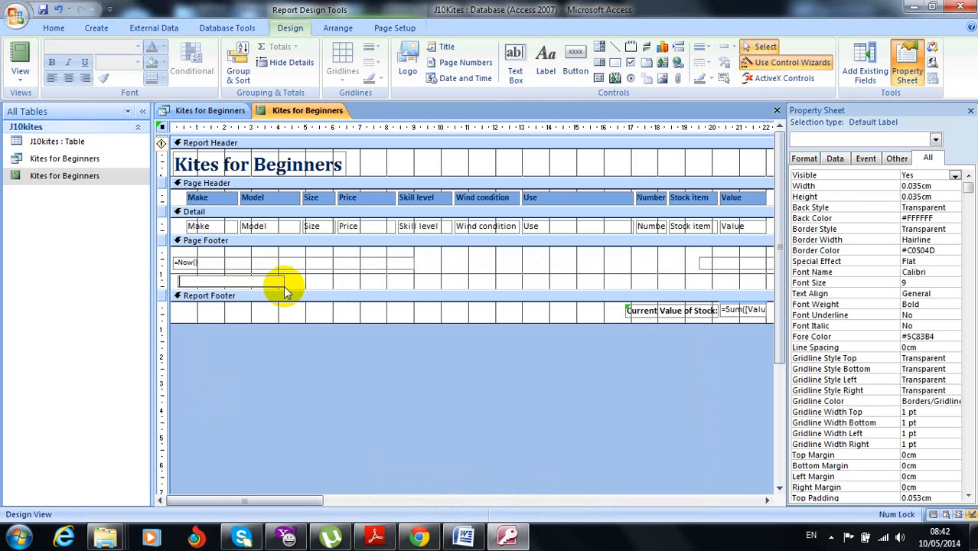
pyautogui.write('Name, Center no.')
pyautogui.write(' Candidate no')
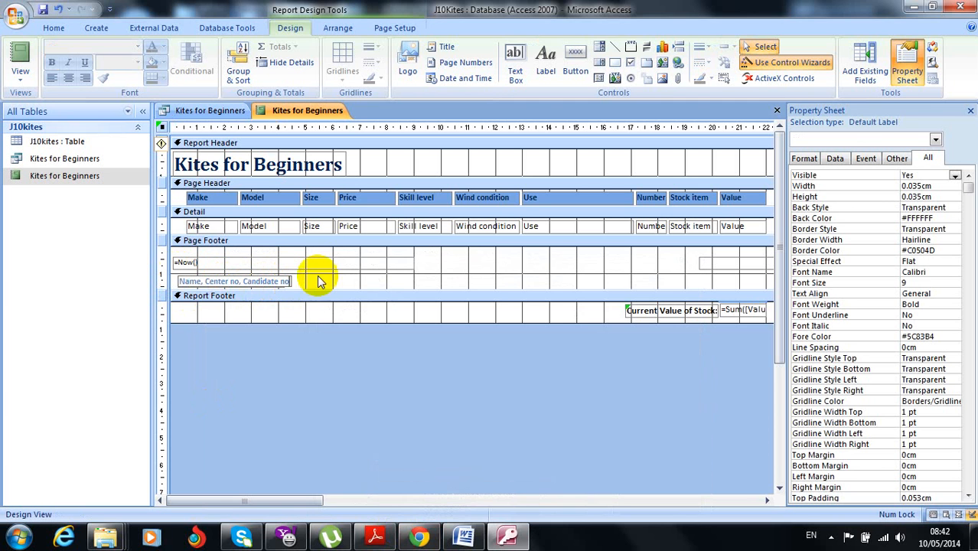
pyautogui.click(317, 283)
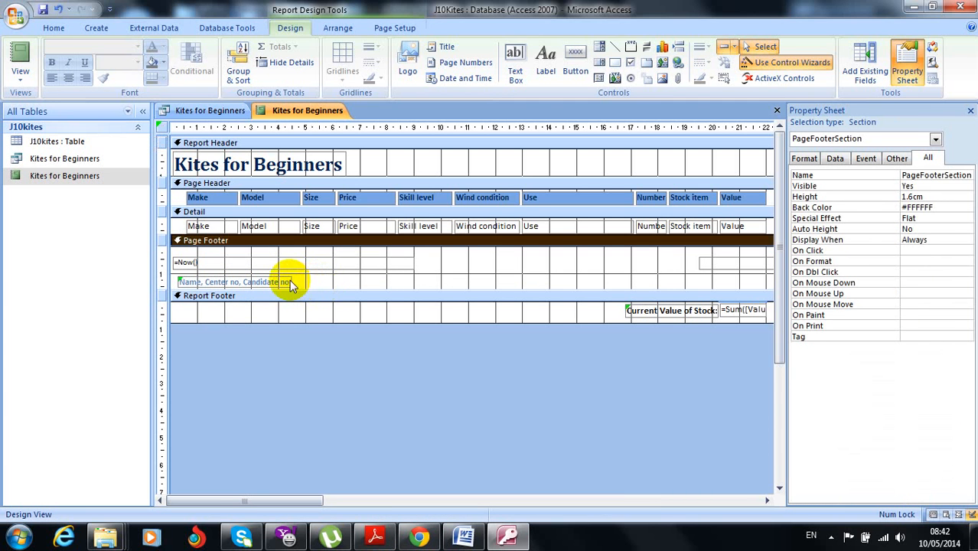
# Step: Format the name, centre and candidate number label with font size 10 and Automatic font colour
pyautogui.click(291, 282)
pyautogui.click(137, 62)
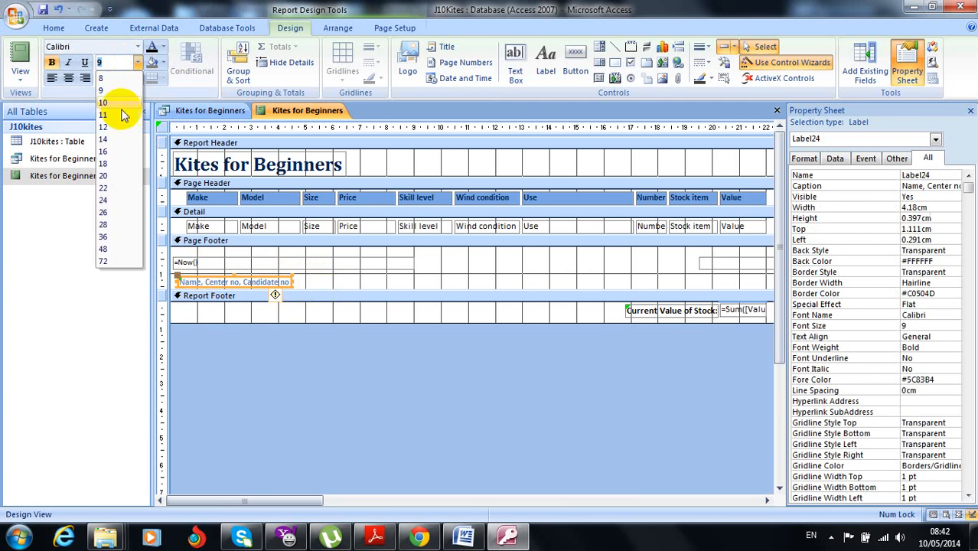
pyautogui.click(120, 96)
pyautogui.click(163, 46)
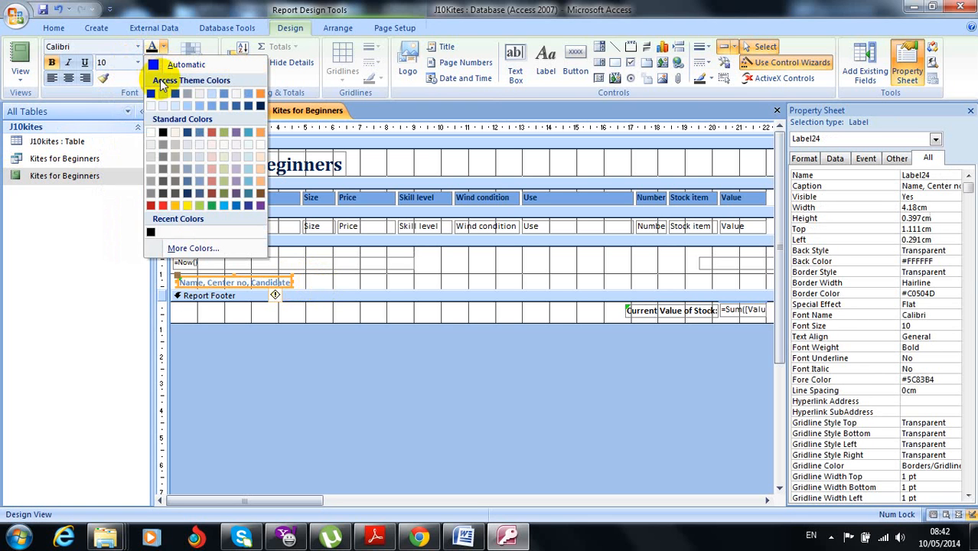
pyautogui.click(187, 65)
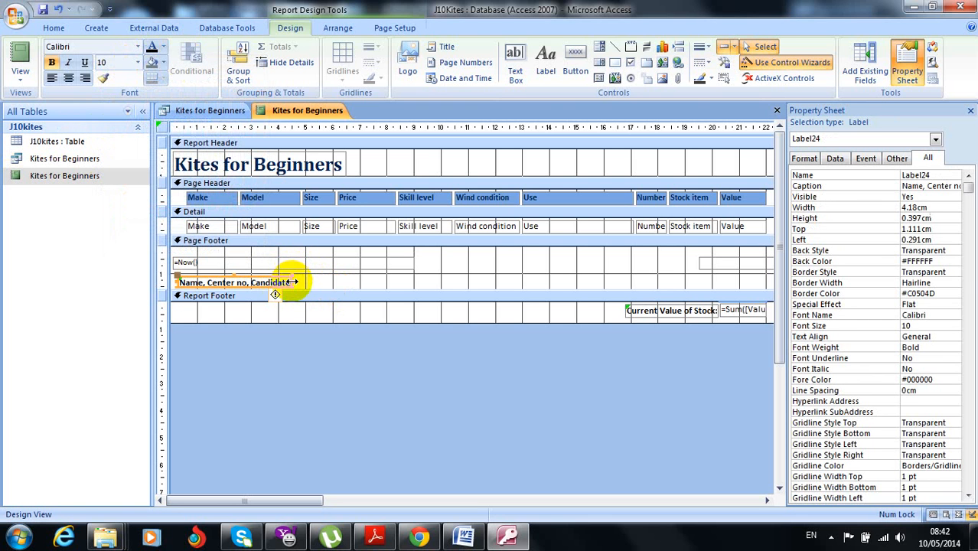
# Step: Enlarge the candidate details label to about 4.7 cm wide and 0.6 cm high, and review the report's footer in Report View
pyautogui.moveTo(294, 282); pyautogui.dragTo(317, 280)
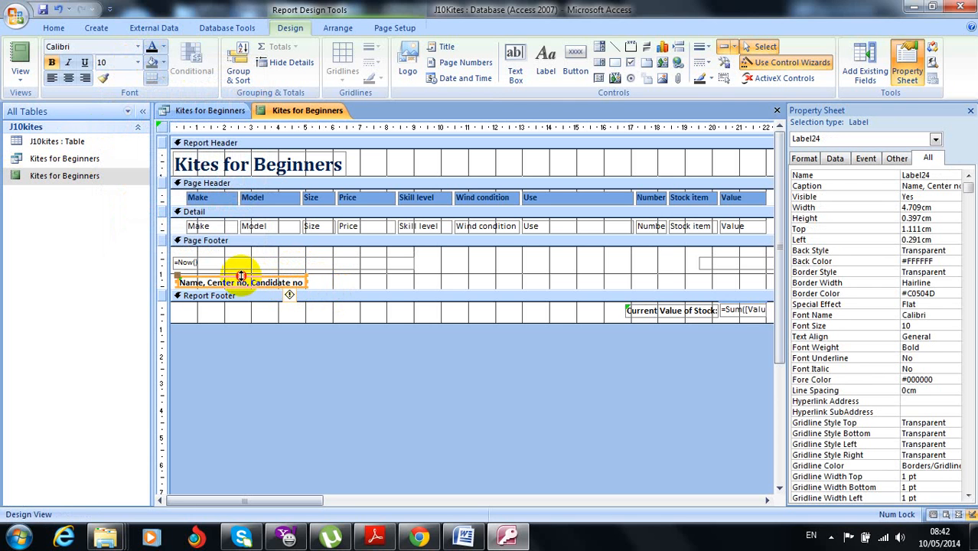
pyautogui.moveTo(240, 276); pyautogui.dragTo(241, 270)
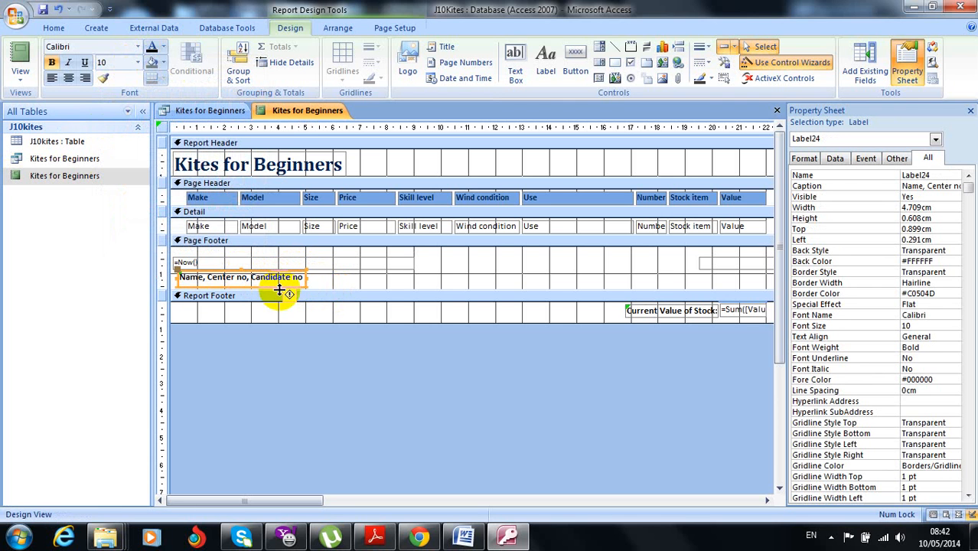
pyautogui.click(20, 55)
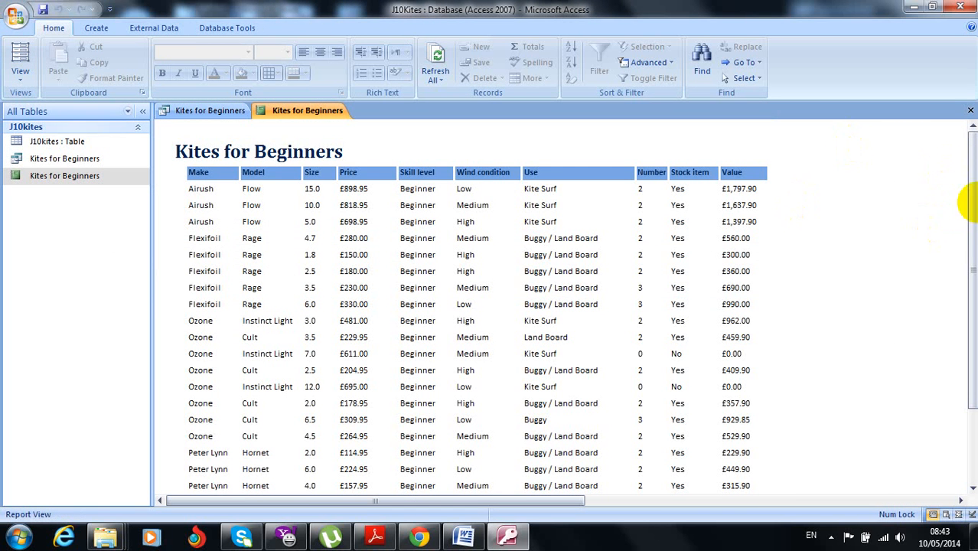
pyautogui.scroll(-3, 974, 215)
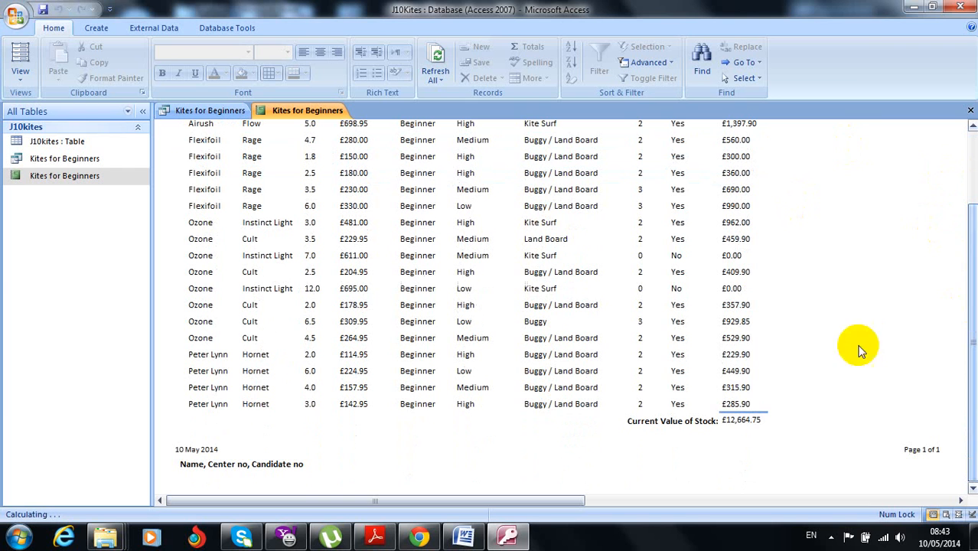